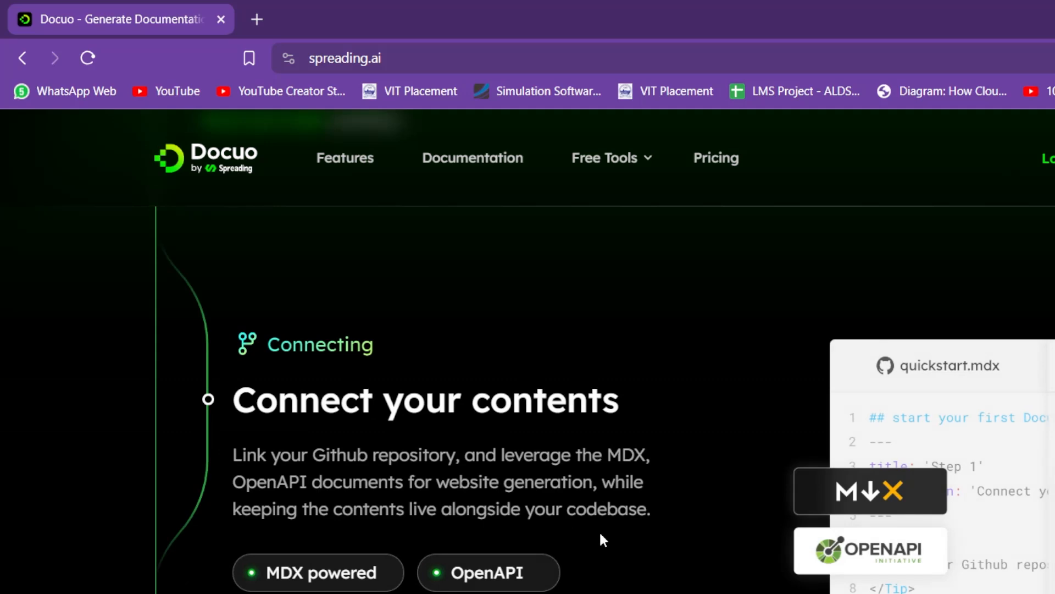
Step: Examine the Docuo homepage, including the introduction, the four-step overview, and the Connecting and Customizing sections
{"action": "scroll", "coordinate": [626, 532], "scroll_direction": "down", "scroll_amount": 5}
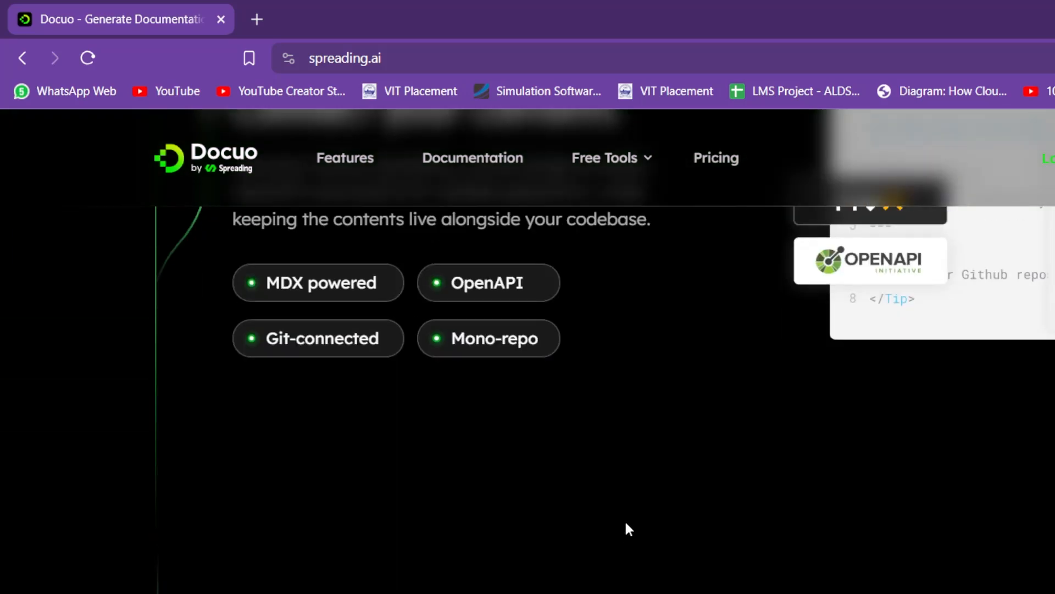
{"action": "scroll", "coordinate": [626, 522], "scroll_direction": "up", "scroll_amount": 3}
{"action": "scroll", "coordinate": [625, 525], "scroll_direction": "up", "scroll_amount": 10}
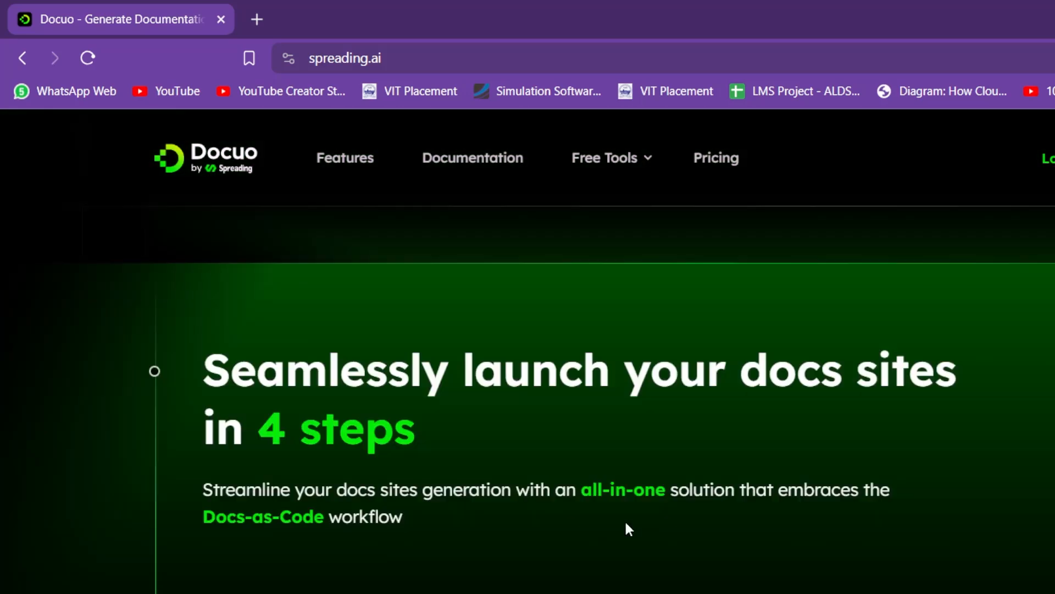
{"action": "scroll", "coordinate": [626, 526], "scroll_direction": "up", "scroll_amount": 5}
{"action": "scroll", "coordinate": [624, 519], "scroll_direction": "down", "scroll_amount": 10}
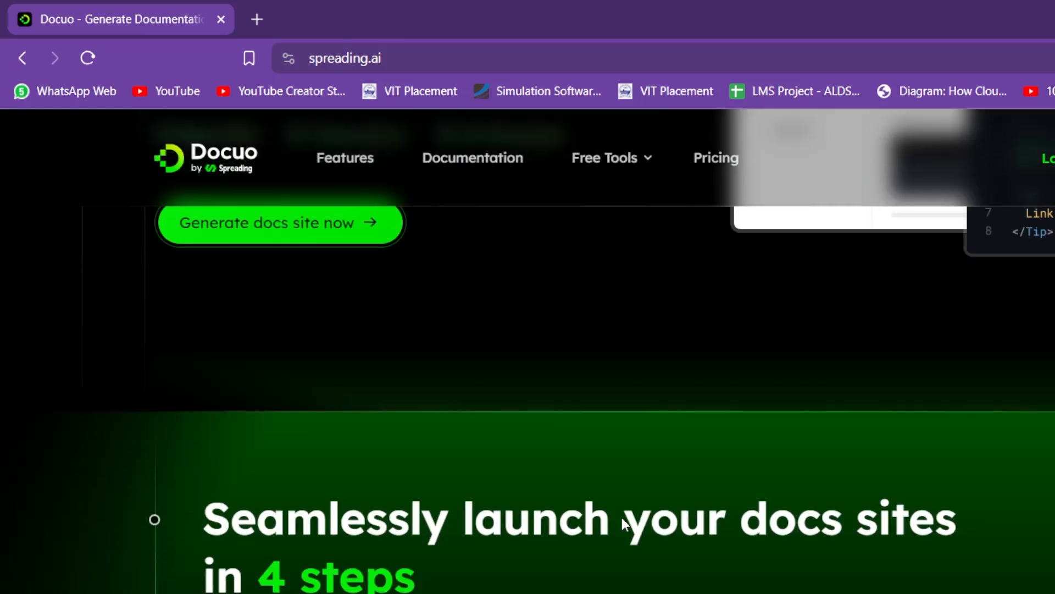
{"action": "scroll", "coordinate": [624, 523], "scroll_direction": "down", "scroll_amount": 2}
{"action": "scroll", "coordinate": [618, 524], "scroll_direction": "up", "scroll_amount": 3}
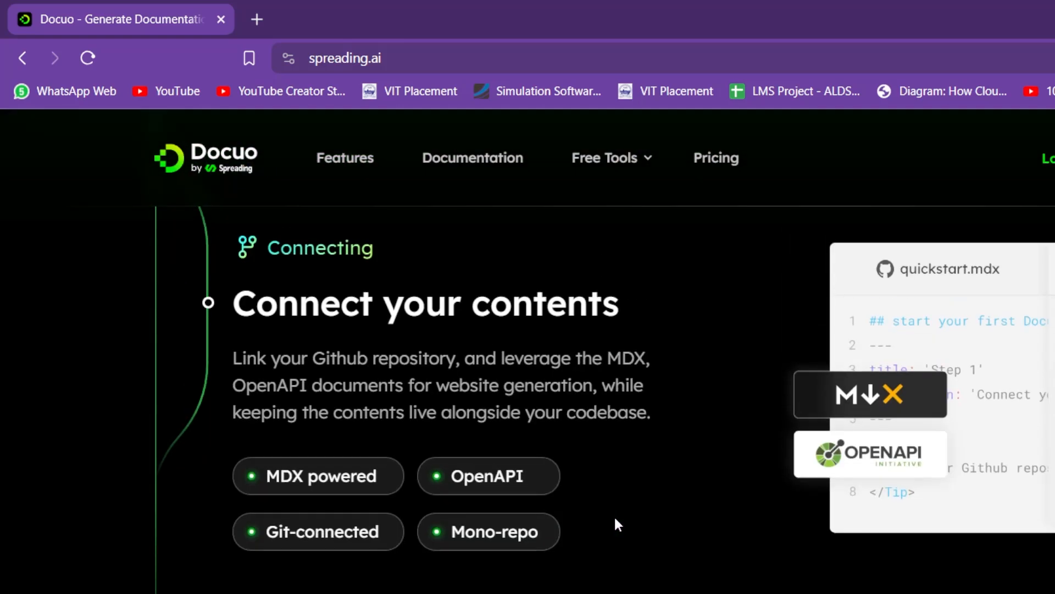
{"action": "scroll", "coordinate": [614, 519], "scroll_direction": "up", "scroll_amount": 4}
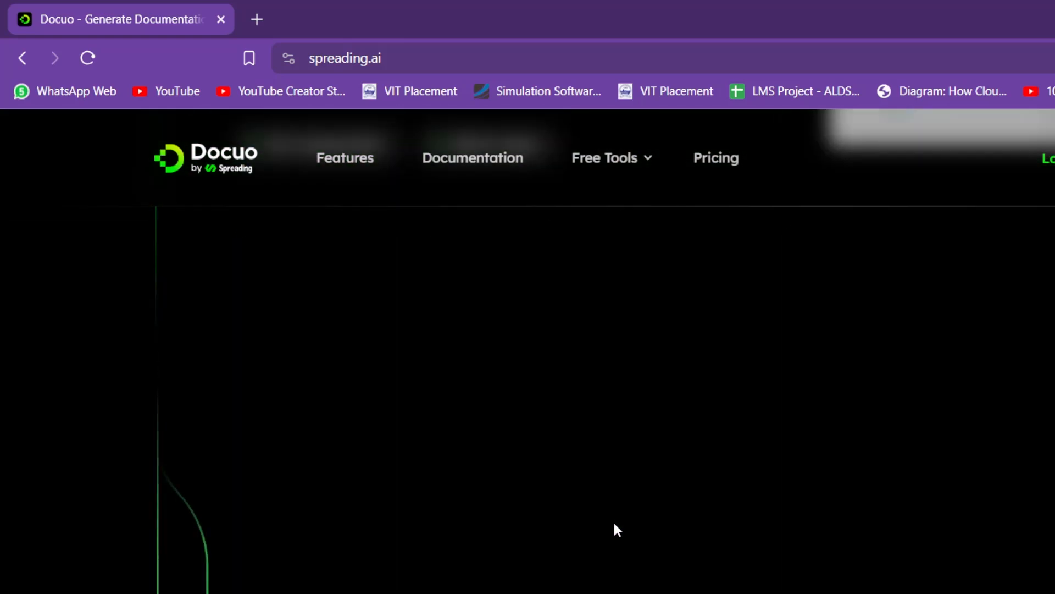
{"action": "scroll", "coordinate": [707, 515], "scroll_direction": "down", "scroll_amount": 3}
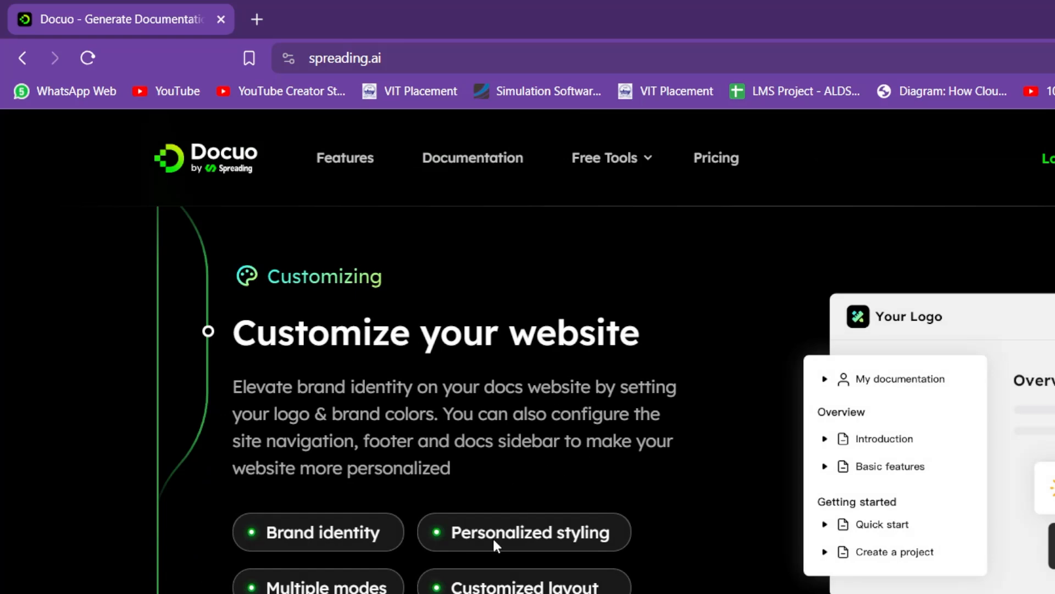
{"action": "scroll", "coordinate": [497, 546], "scroll_direction": "down", "scroll_amount": 10}
{"action": "scroll", "coordinate": [497, 546], "scroll_direction": "up", "scroll_amount": 7}
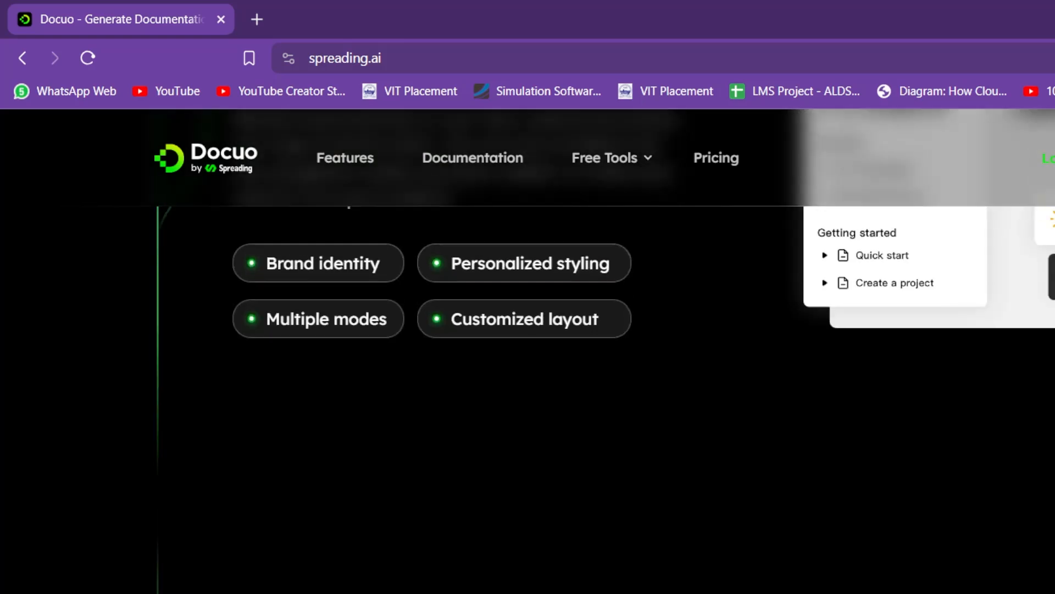
{"action": "scroll", "coordinate": [672, 406], "scroll_direction": "up", "scroll_amount": 15}
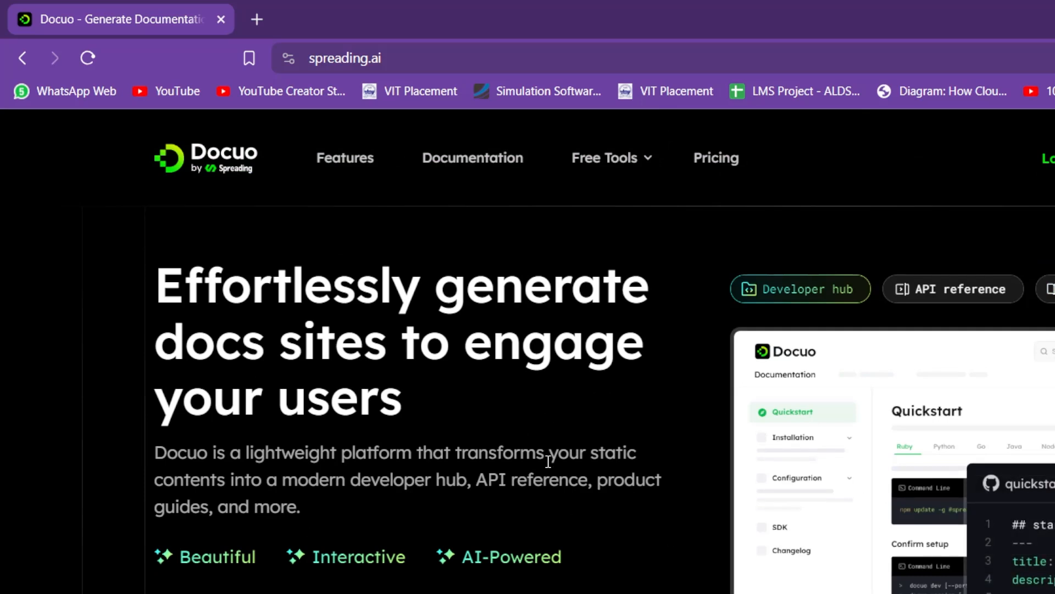
{"action": "scroll", "coordinate": [602, 471], "scroll_direction": "down", "scroll_amount": 2}
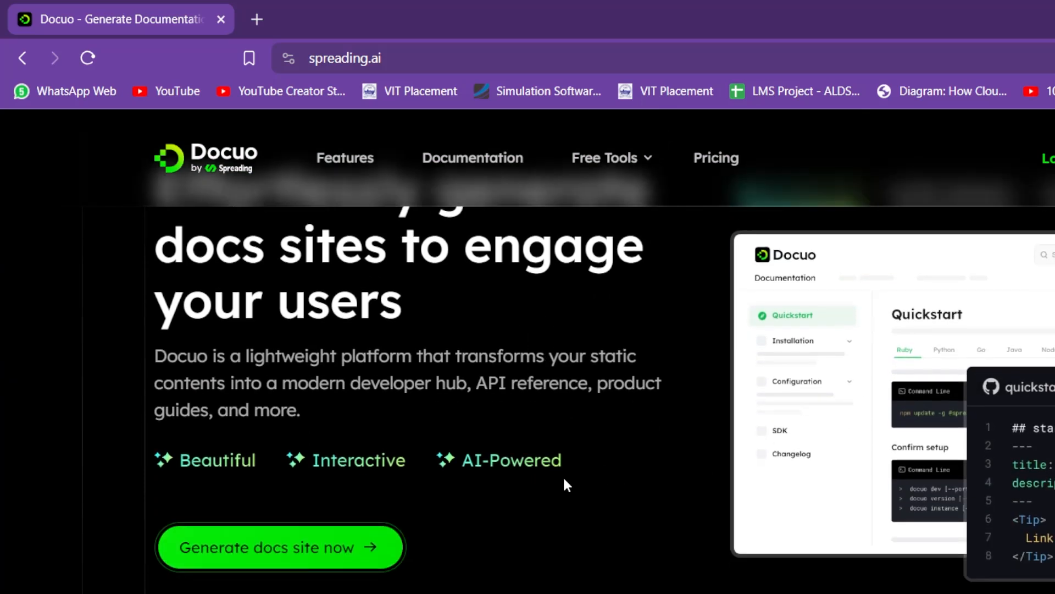
{"action": "scroll", "coordinate": [617, 426], "scroll_direction": "up", "scroll_amount": 2}
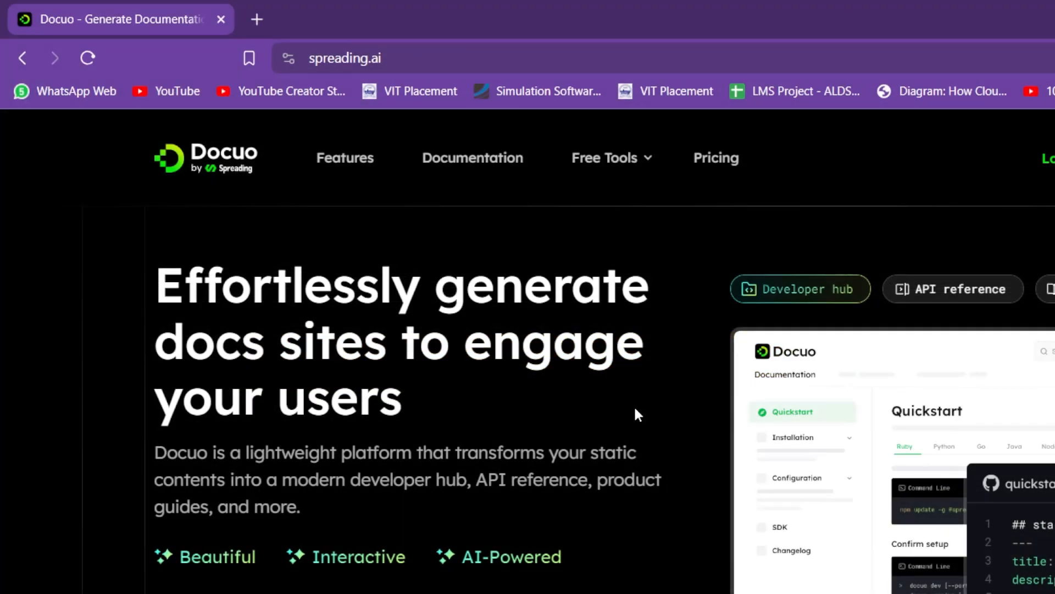
{"action": "scroll", "coordinate": [569, 386], "scroll_direction": "down", "scroll_amount": 15}
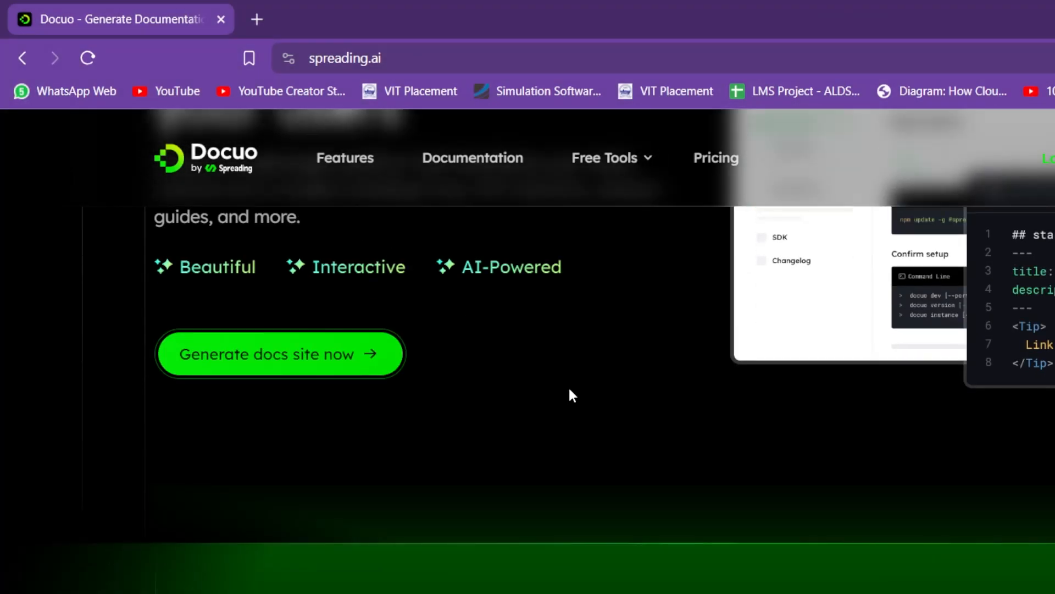
{"action": "scroll", "coordinate": [569, 388], "scroll_direction": "down", "scroll_amount": 3}
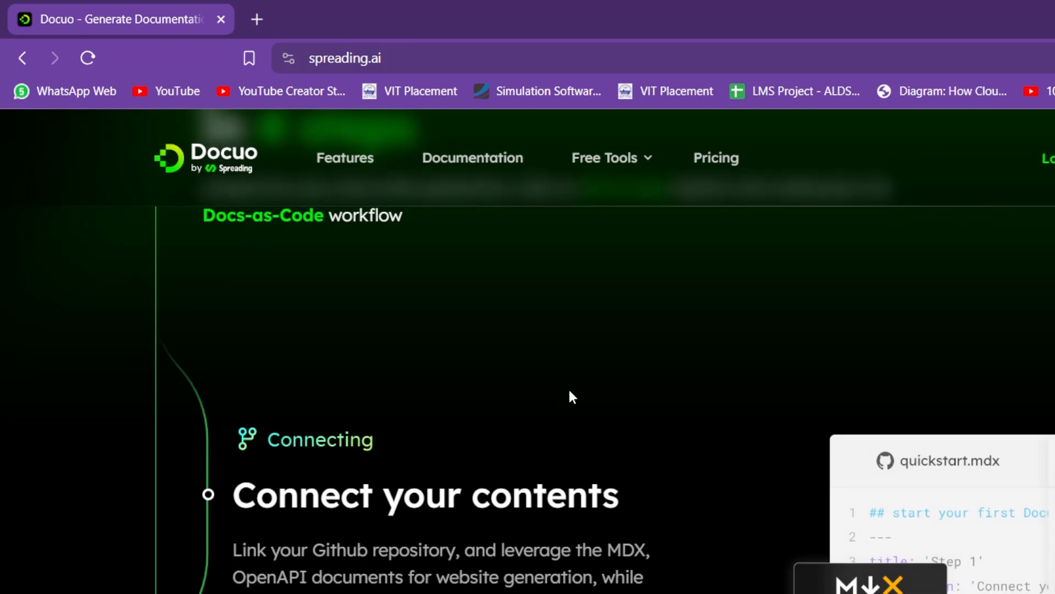
{"action": "scroll", "coordinate": [569, 388], "scroll_direction": "down", "scroll_amount": 2}
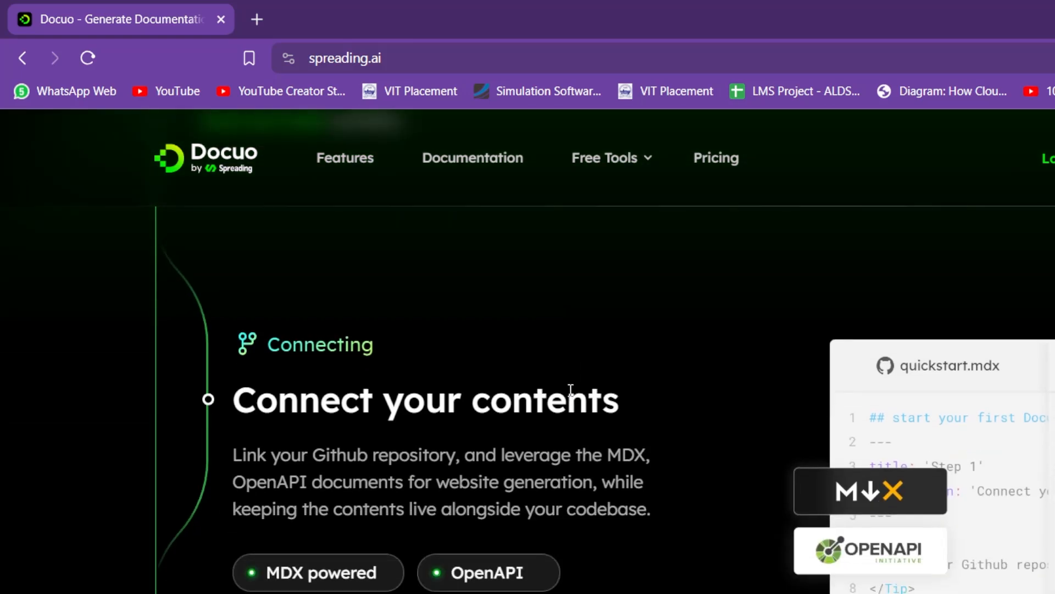
{"action": "scroll", "coordinate": [539, 376], "scroll_direction": "down", "scroll_amount": 4}
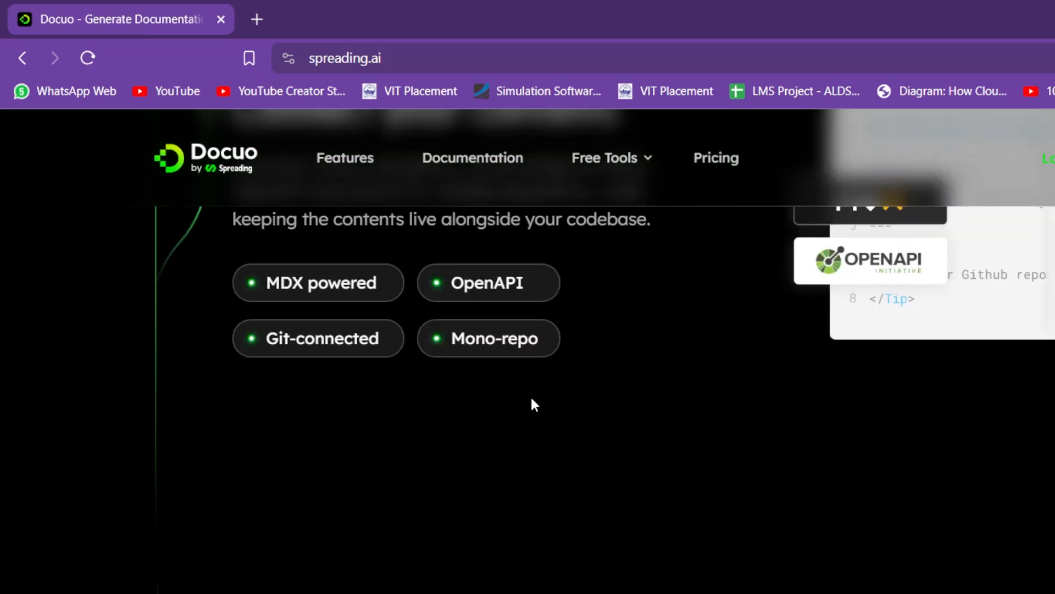
{"action": "scroll", "coordinate": [530, 394], "scroll_direction": "down", "scroll_amount": 5}
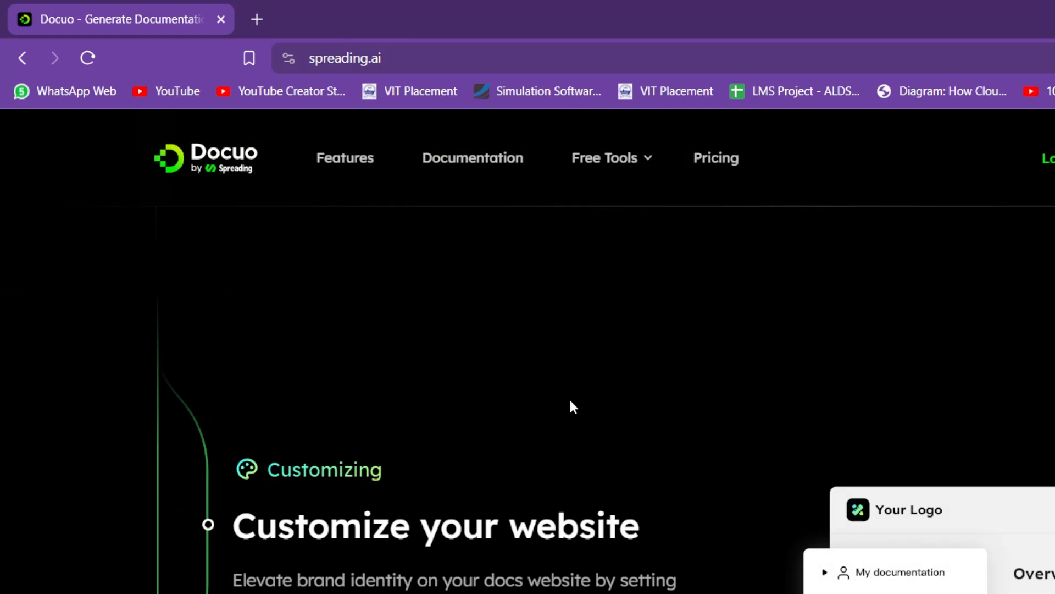
{"action": "scroll", "coordinate": [571, 407], "scroll_direction": "down", "scroll_amount": 3}
{"action": "scroll", "coordinate": [572, 406], "scroll_direction": "down", "scroll_amount": 3}
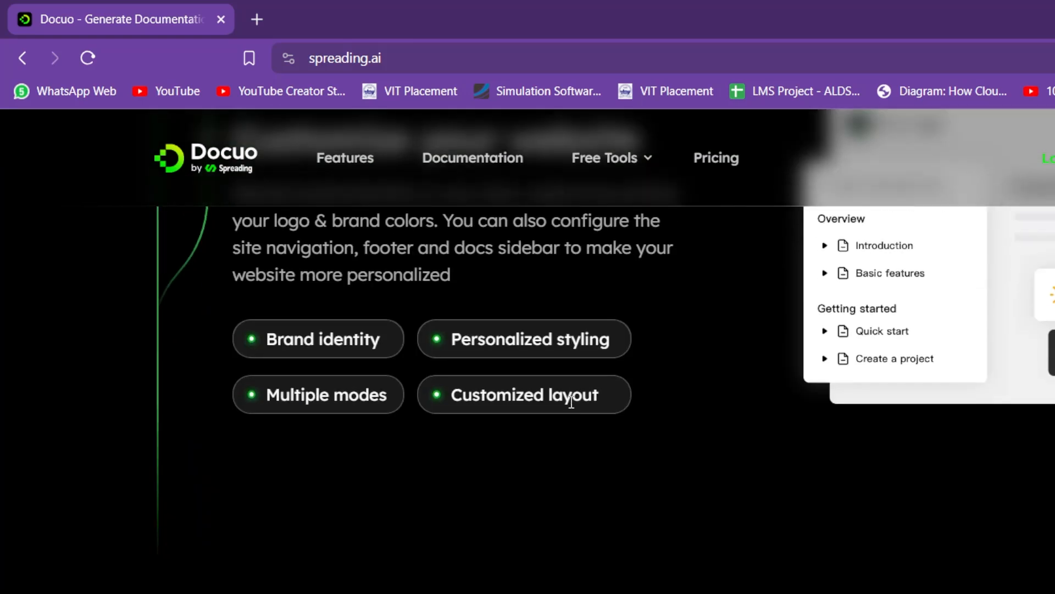
{"action": "scroll", "coordinate": [588, 429], "scroll_direction": "down", "scroll_amount": 5}
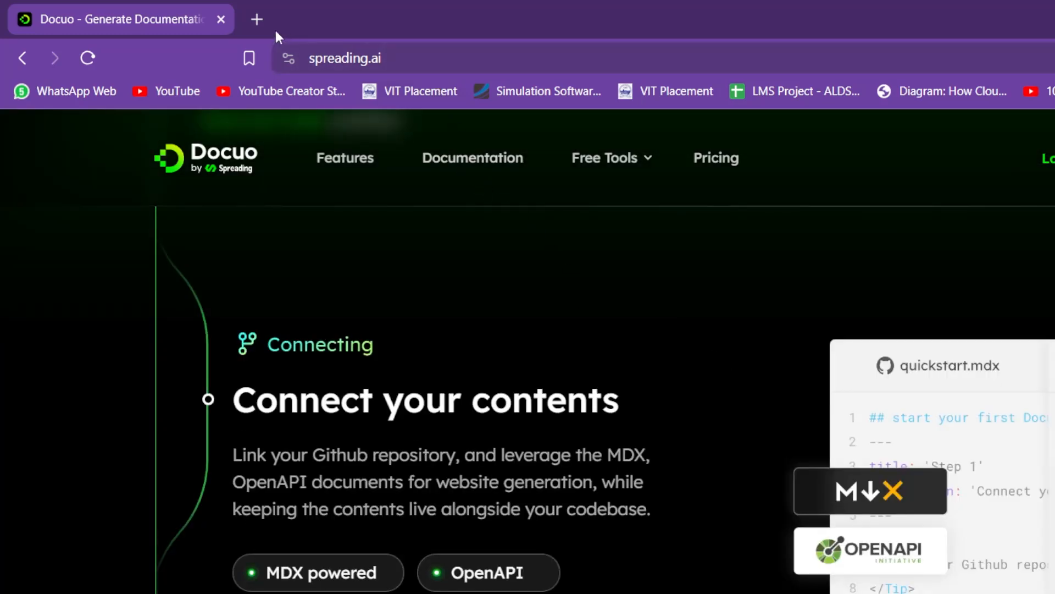
Step: Search Google for Docuo in a new tab
{"action": "left_click", "coordinate": [257, 20]}
{"action": "type", "text": "Docuo"}
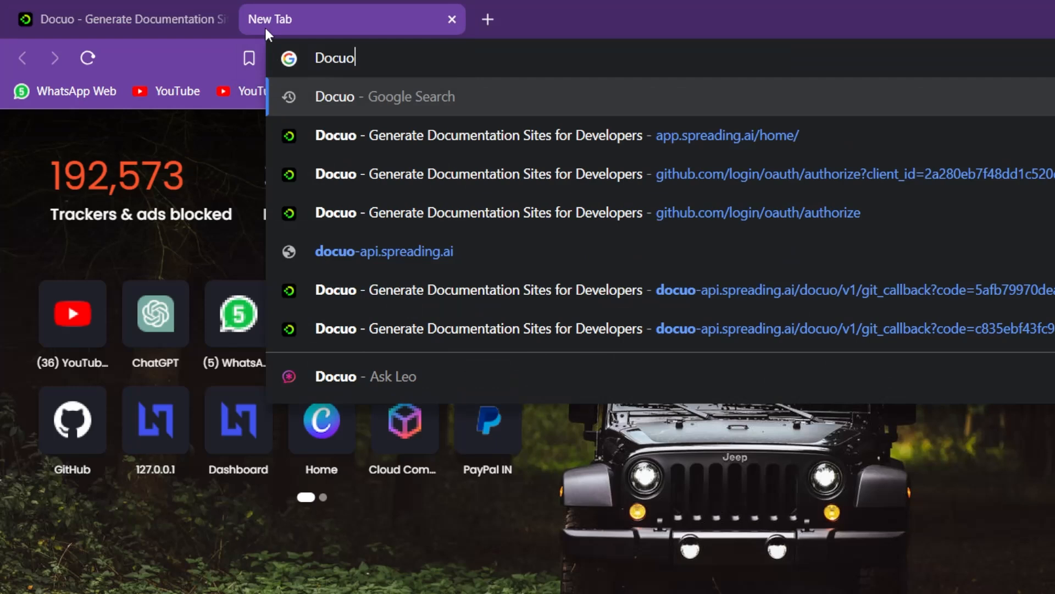
{"action": "key", "text": "Return"}
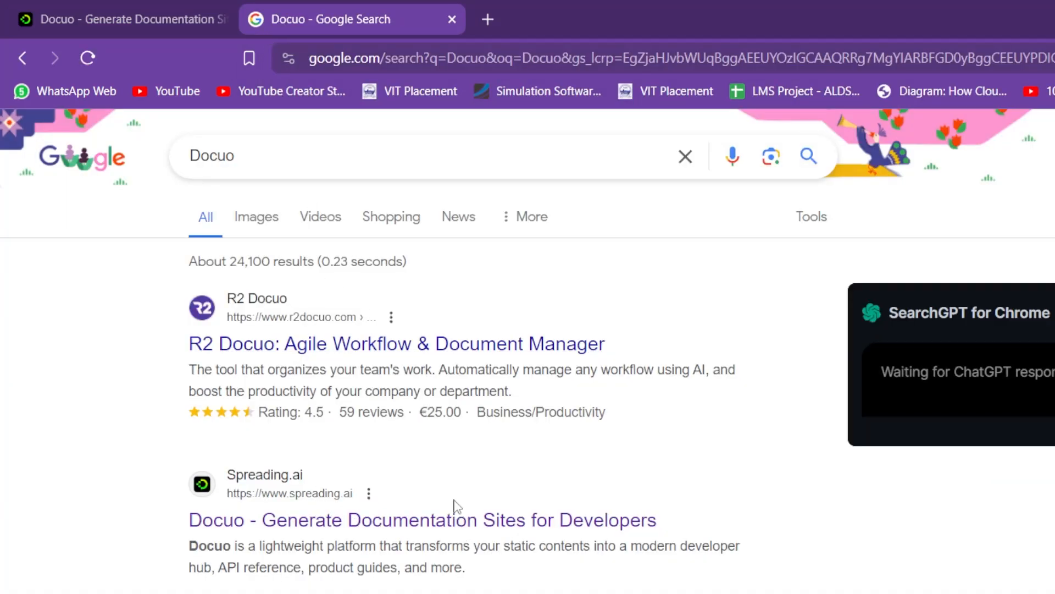
Step: Return to the Docuo site, agree to the Terms and Privacy Policy on its sign-up page, and continue with Google
{"action": "left_click", "coordinate": [157, 20]}
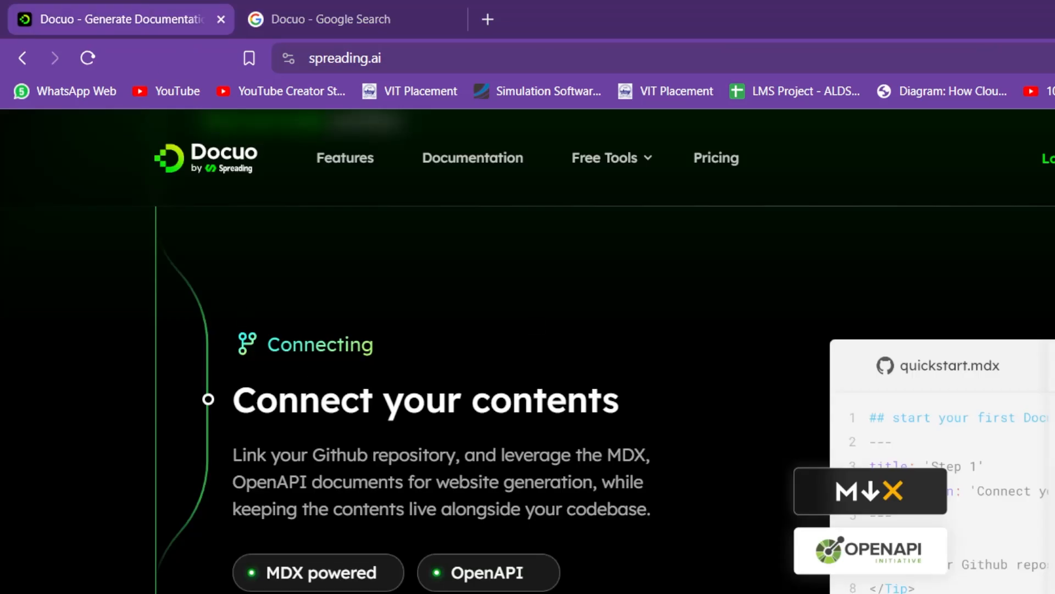
{"action": "key", "text": "ctrl+r"}
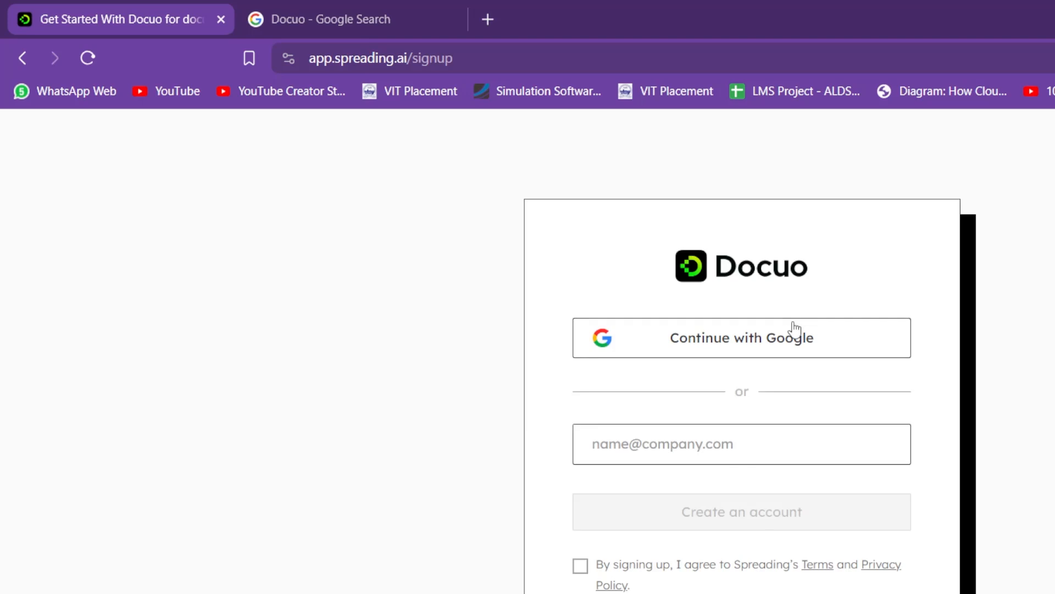
{"action": "left_click", "coordinate": [771, 336]}
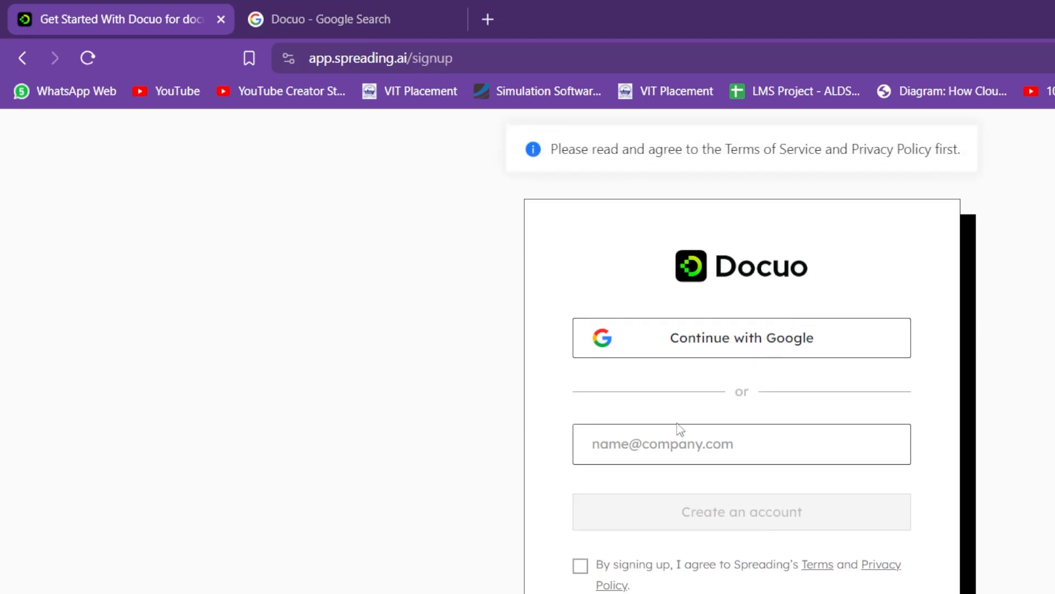
{"action": "left_click", "coordinate": [580, 564]}
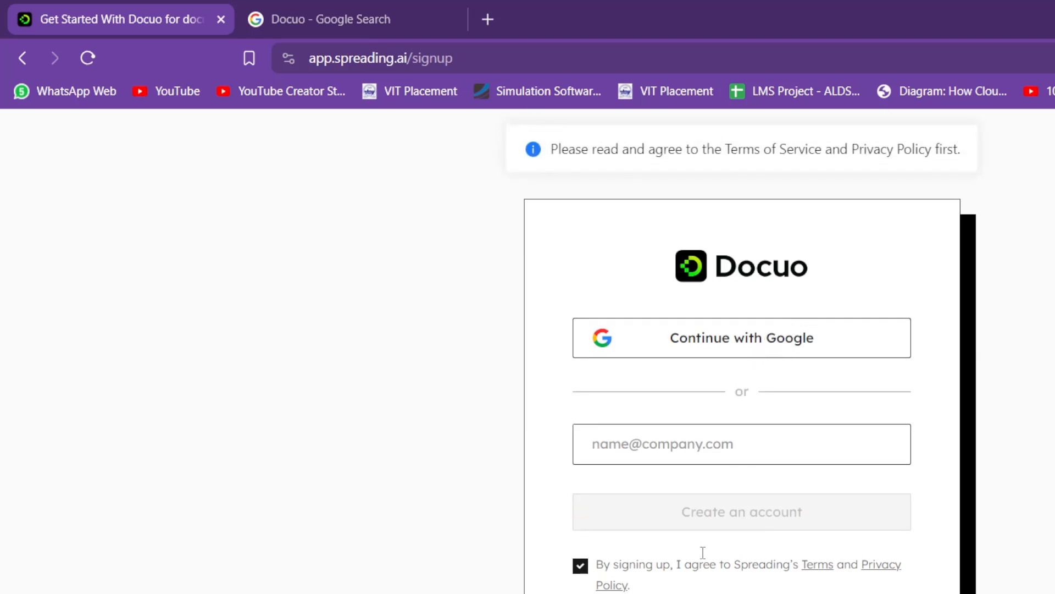
{"action": "left_click", "coordinate": [746, 335]}
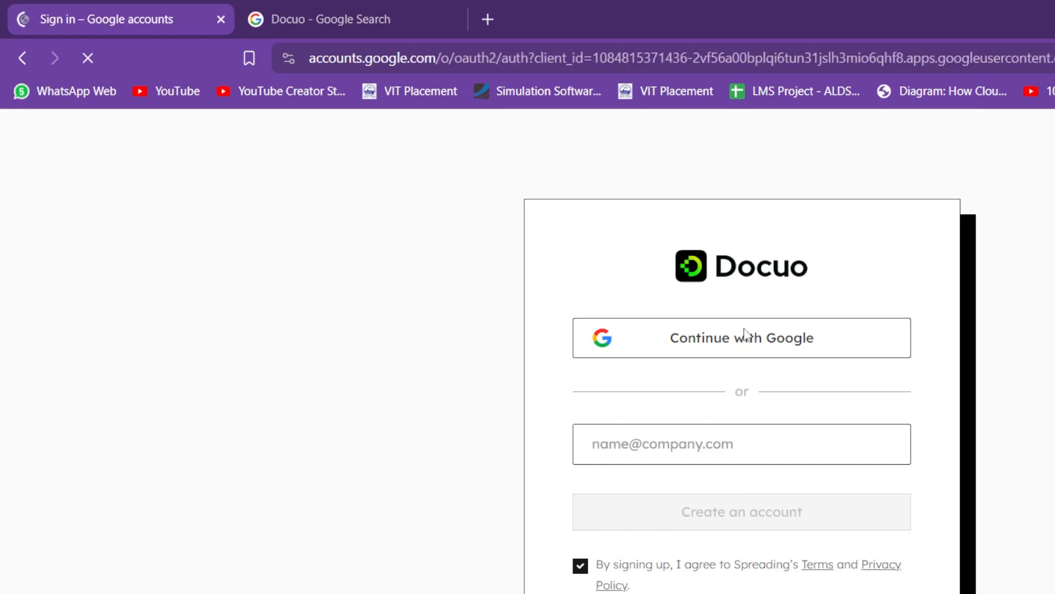
Step: Choose the Google account for the sign-up and approve signing in to spreading.ai
{"action": "scroll", "coordinate": [995, 570], "scroll_direction": "down", "scroll_amount": 7}
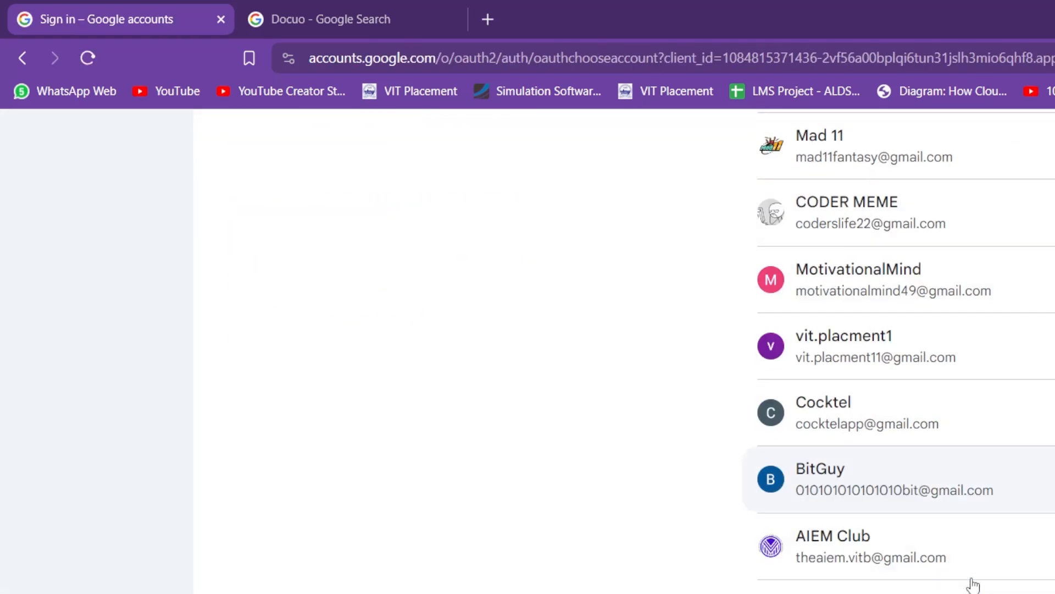
{"action": "scroll", "coordinate": [973, 585], "scroll_direction": "down", "scroll_amount": 4}
{"action": "left_click", "coordinate": [954, 546]}
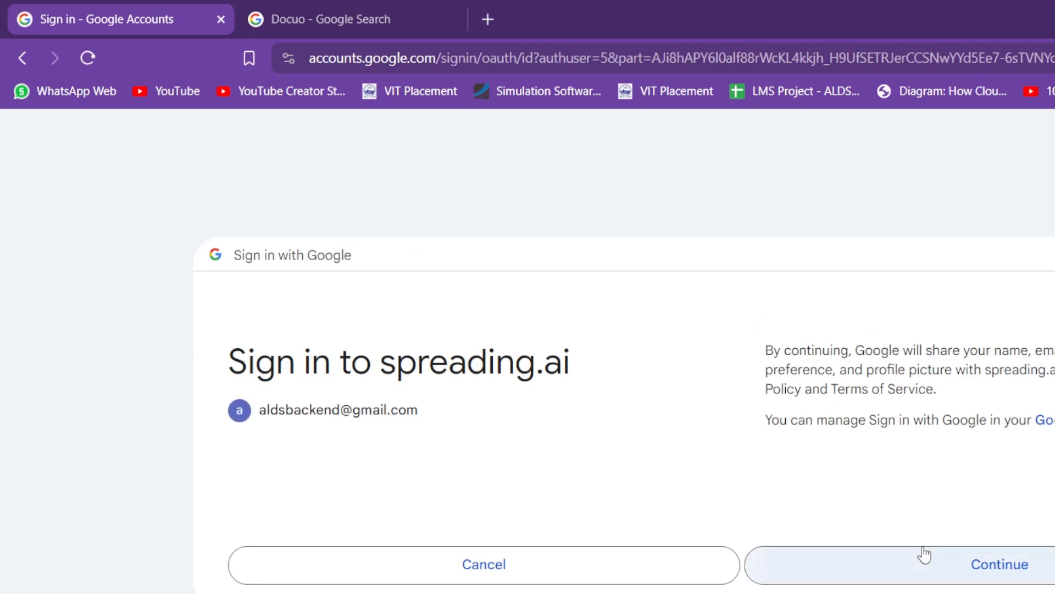
{"action": "left_click", "coordinate": [924, 555]}
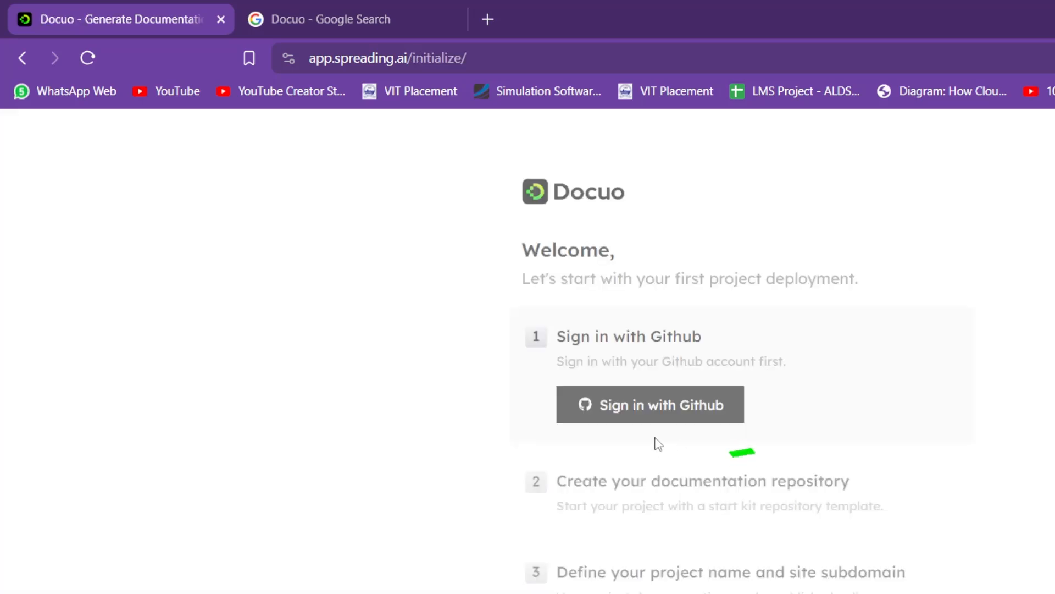
Step: Sign in to Docuo's project setup with GitHub and create the documentation repository from the start kit template
{"action": "left_click", "coordinate": [663, 403]}
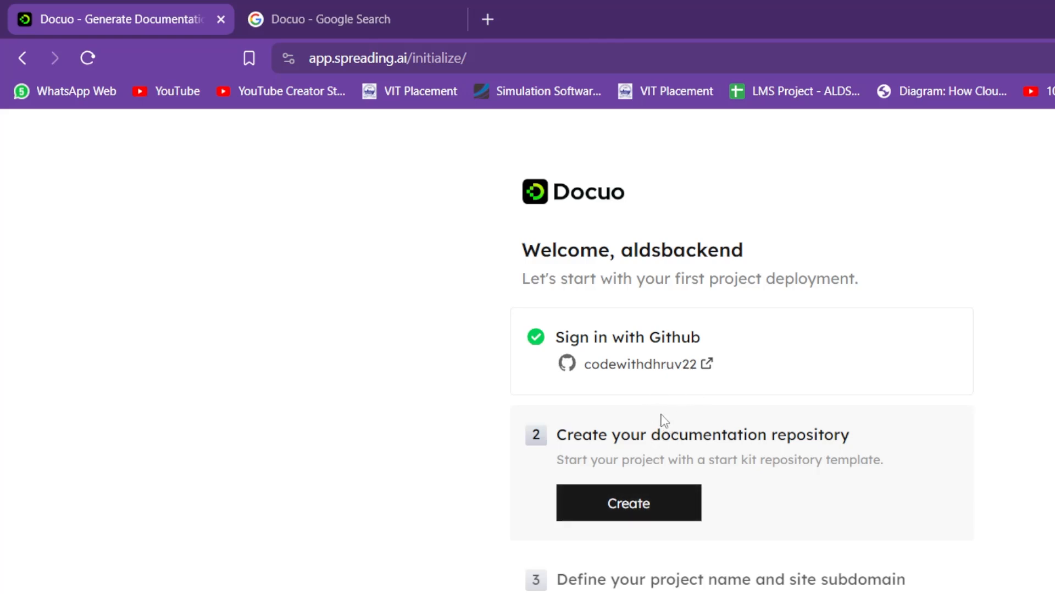
{"action": "left_click", "coordinate": [644, 498]}
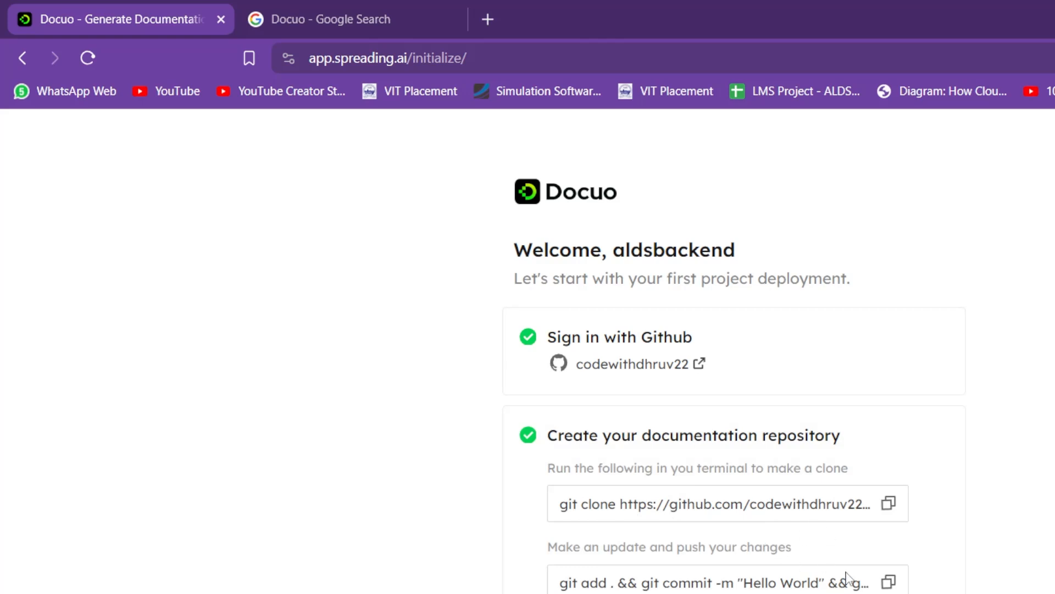
Step: Search Google for git bash in a new tab and view the Downloads page on git-scm.com
{"action": "left_click", "coordinate": [492, 28]}
{"action": "type", "text": "git basg"}
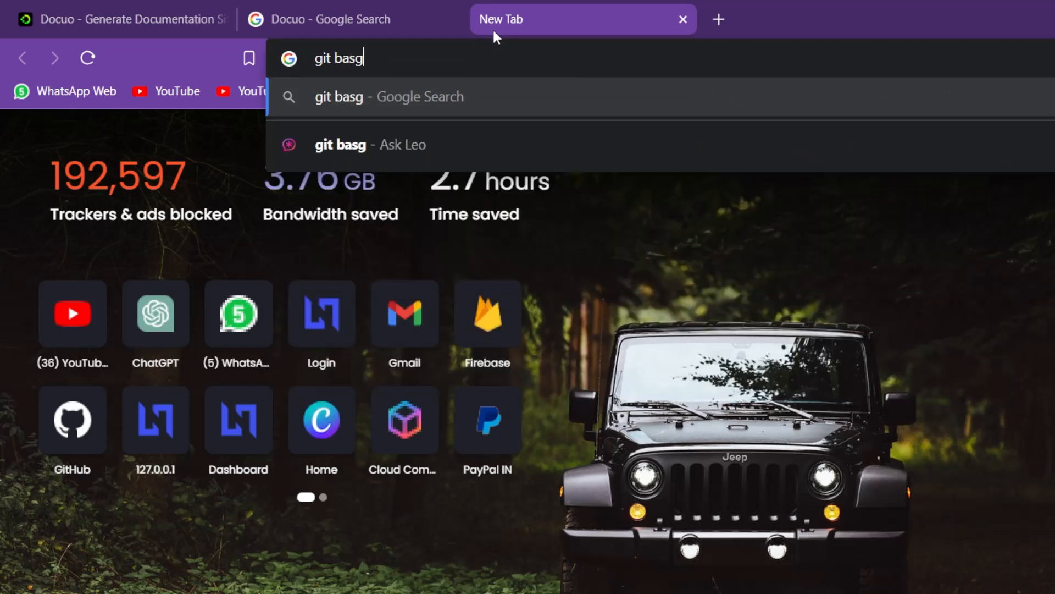
{"action": "key", "text": "BackSpace"}
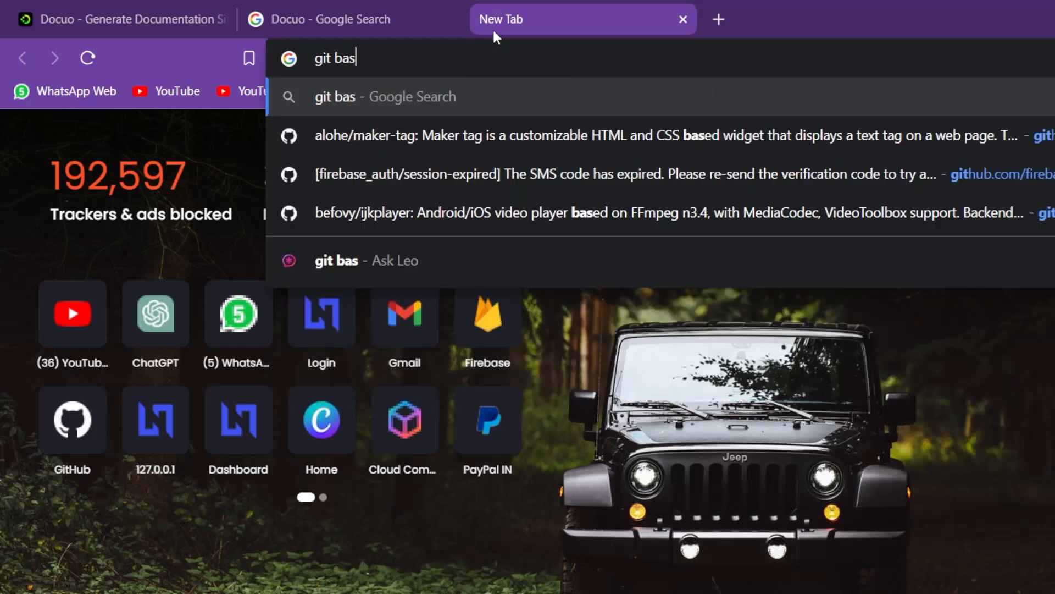
{"action": "type", "text": "h"}
{"action": "key", "text": "Return"}
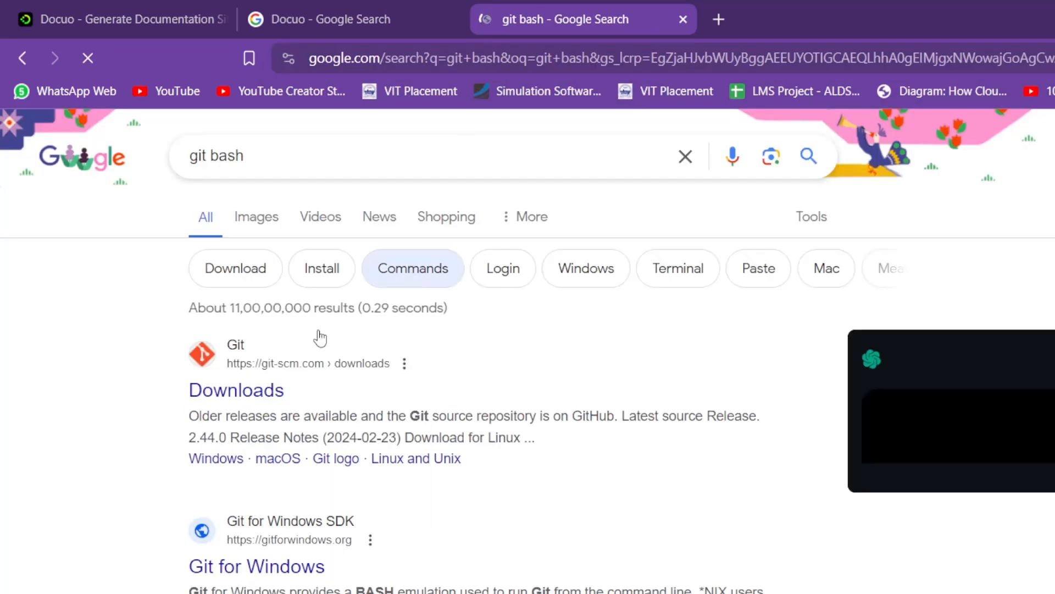
{"action": "left_click", "coordinate": [271, 390]}
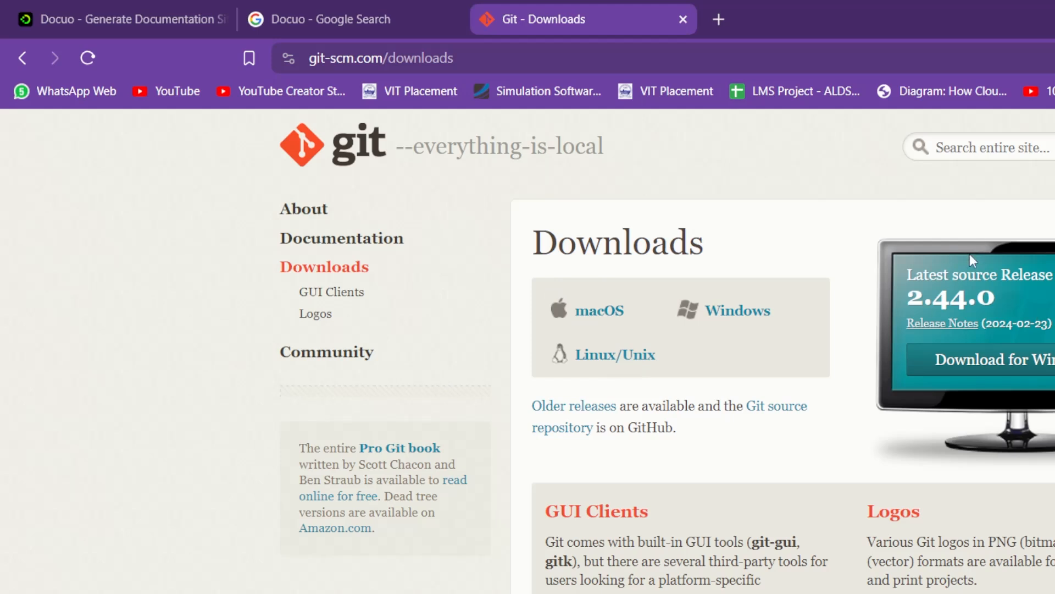
{"action": "scroll", "coordinate": [936, 478], "scroll_direction": "down", "scroll_amount": 3}
{"action": "scroll", "coordinate": [749, 466], "scroll_direction": "up", "scroll_amount": 3}
Step: Switch to File Explorer with the Docuo_Demo folder in D:\Work open, and maximize its window
{"action": "left_click", "coordinate": [373, 20]}
{"action": "left_click", "coordinate": [535, 24]}
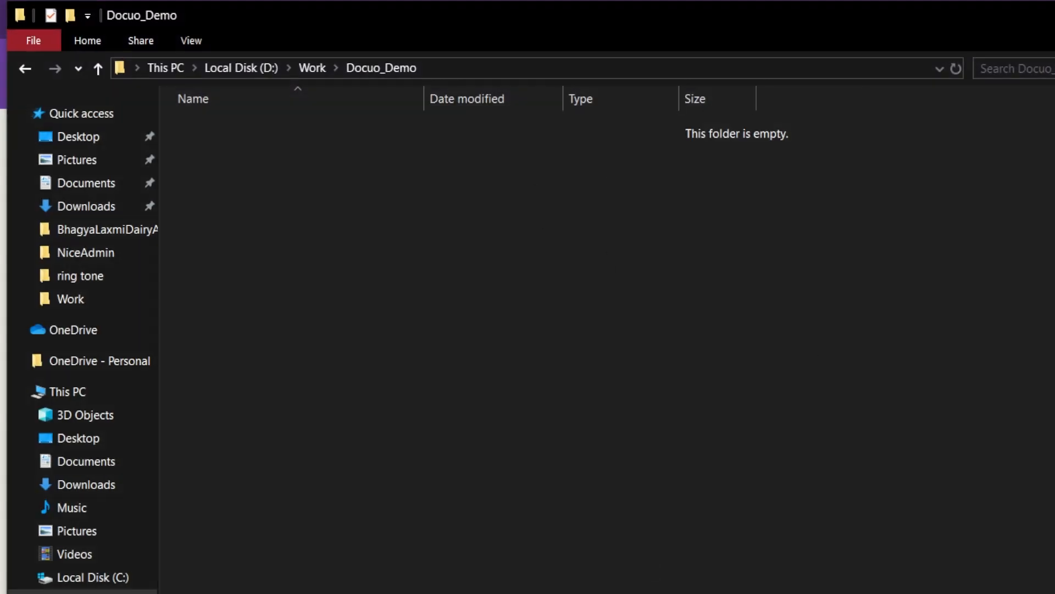
{"action": "left_click", "coordinate": [1054, 16]}
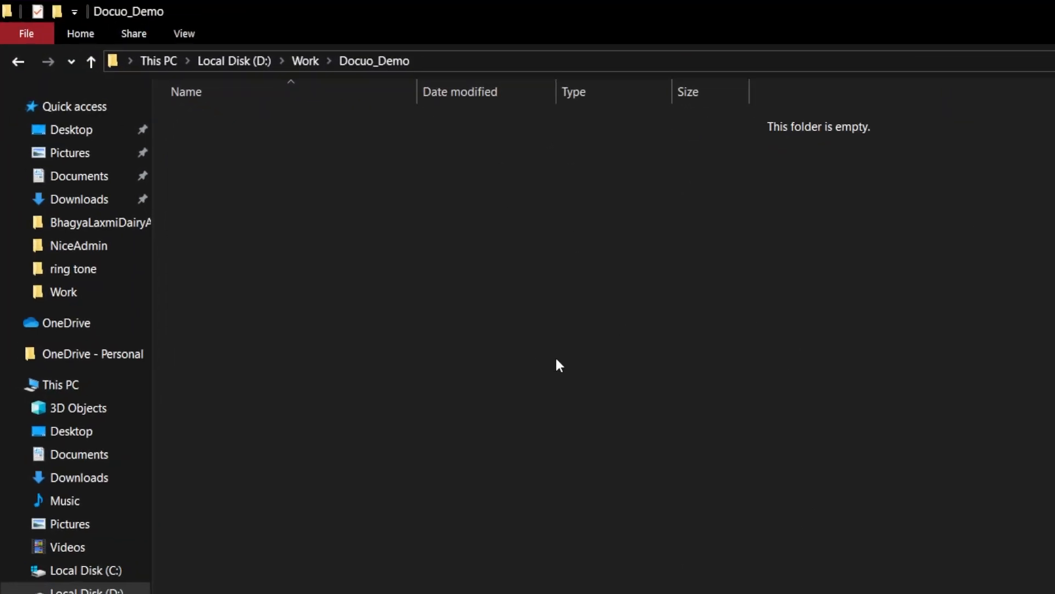
Step: Open Git Bash in the Docuo_Demo folder and copy the repository's git clone command from the Docuo setup page in the browser
{"action": "right_click", "coordinate": [729, 307]}
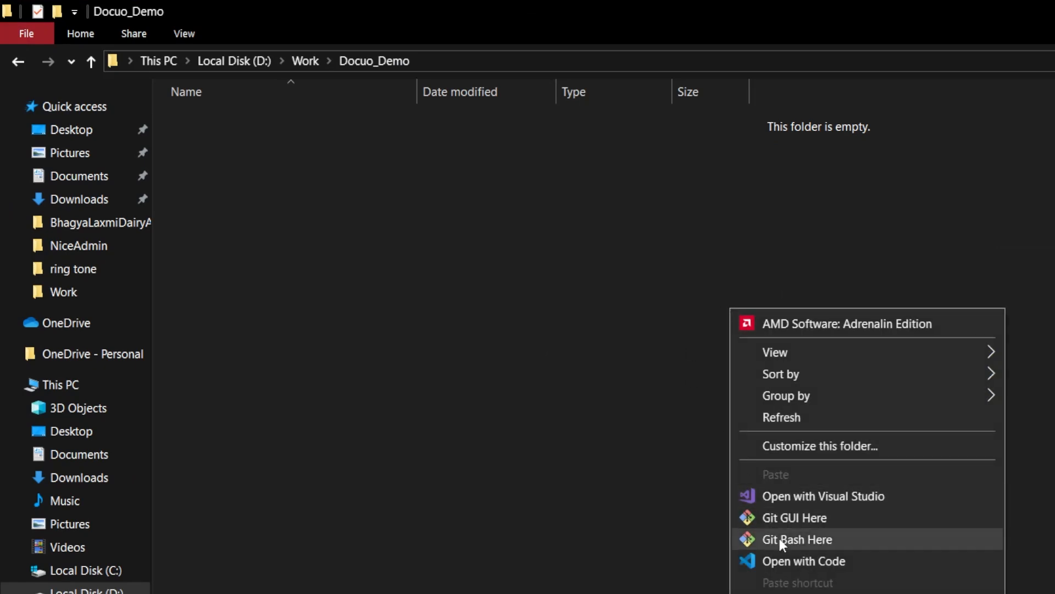
{"action": "left_click", "coordinate": [830, 540]}
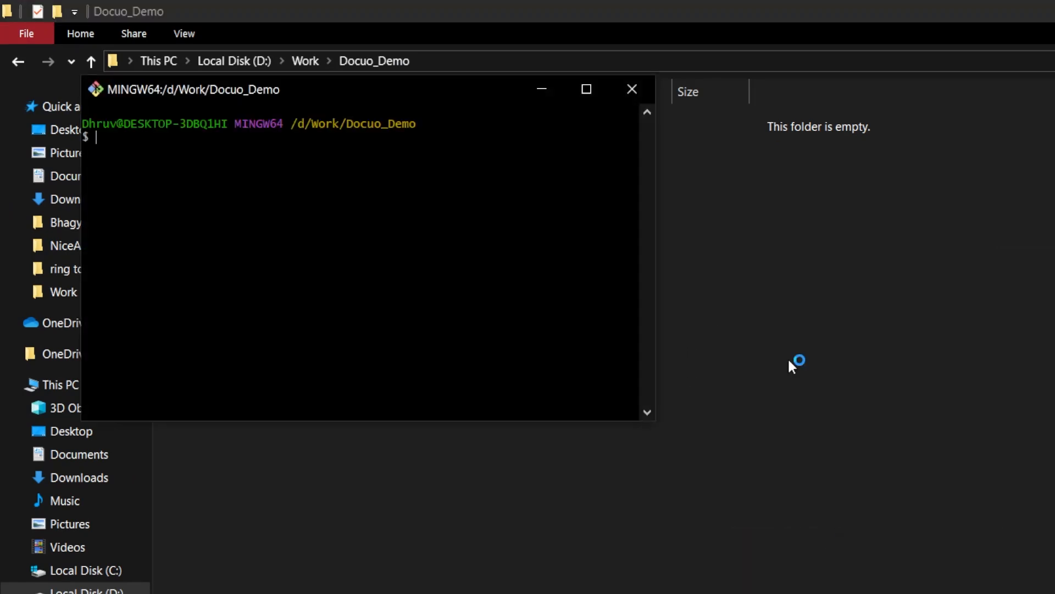
{"action": "key", "text": "alt+Tab"}
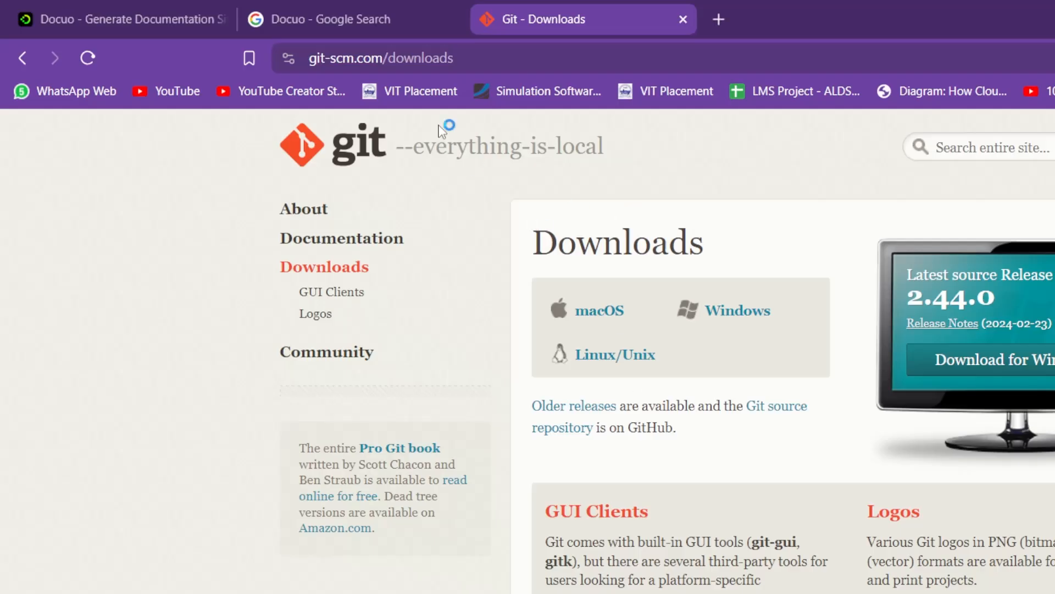
{"action": "left_click", "coordinate": [137, 4]}
{"action": "key", "text": "ctrl+plus"}
{"action": "key", "text": "ctrl+plus"}
{"action": "scroll", "coordinate": [758, 567], "scroll_direction": "down", "scroll_amount": 2}
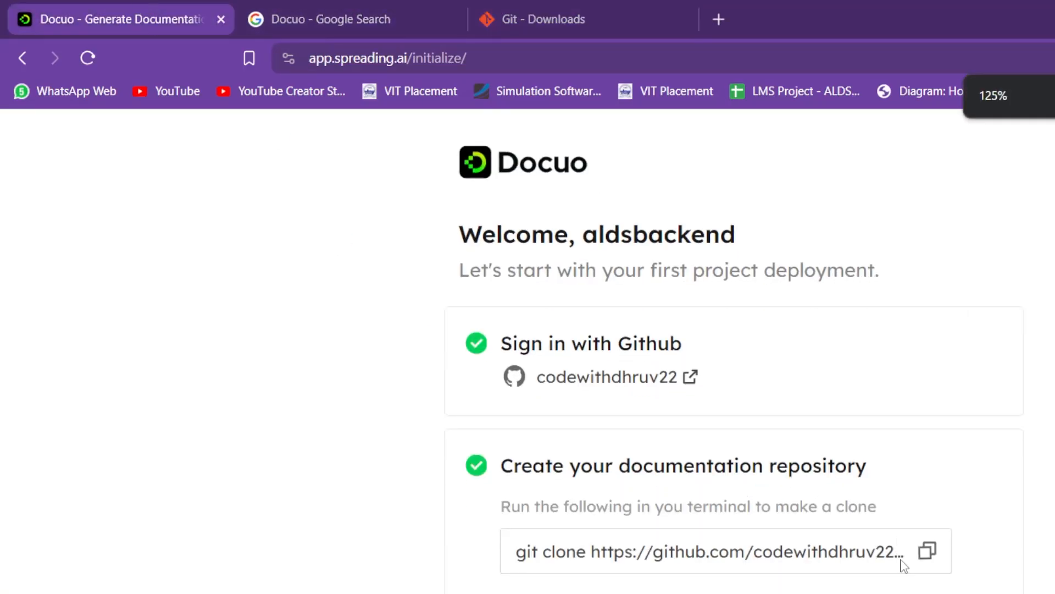
{"action": "left_click", "coordinate": [929, 511]}
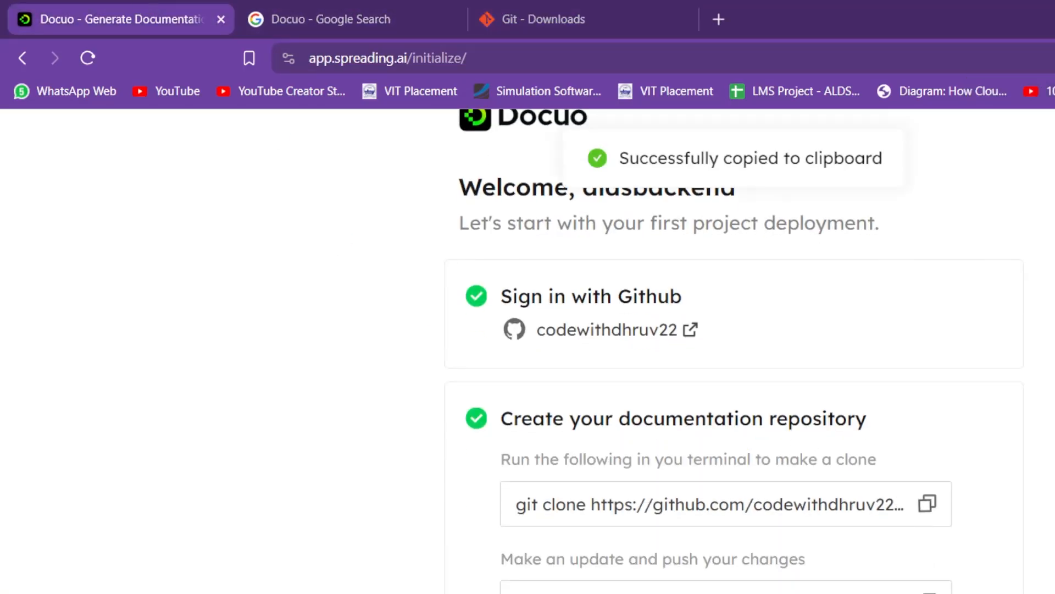
Step: Switch to Git Bash, enlarge its text and run the copied git clone command for the docs-starter1a72ee58 repository
{"action": "key", "text": "alt+Tab"}
{"action": "key", "text": "ctrl+plus"}
{"action": "key", "text": "ctrl+plus"}
{"action": "key", "text": "ctrl+plus"}
{"action": "key", "text": "ctrl+plus"}
{"action": "right_click", "coordinate": [426, 205]}
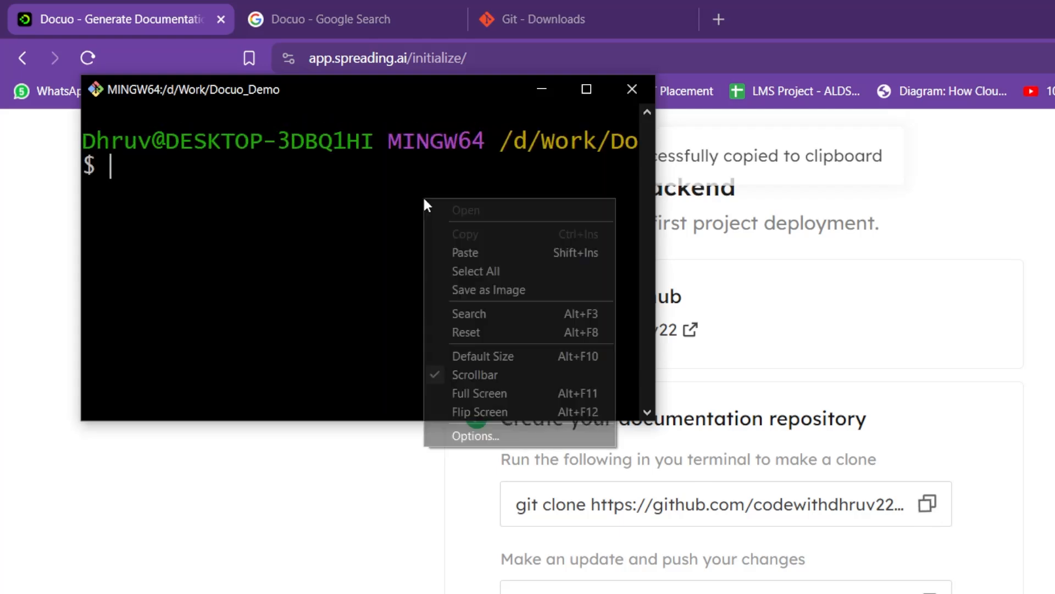
{"action": "left_click", "coordinate": [483, 252]}
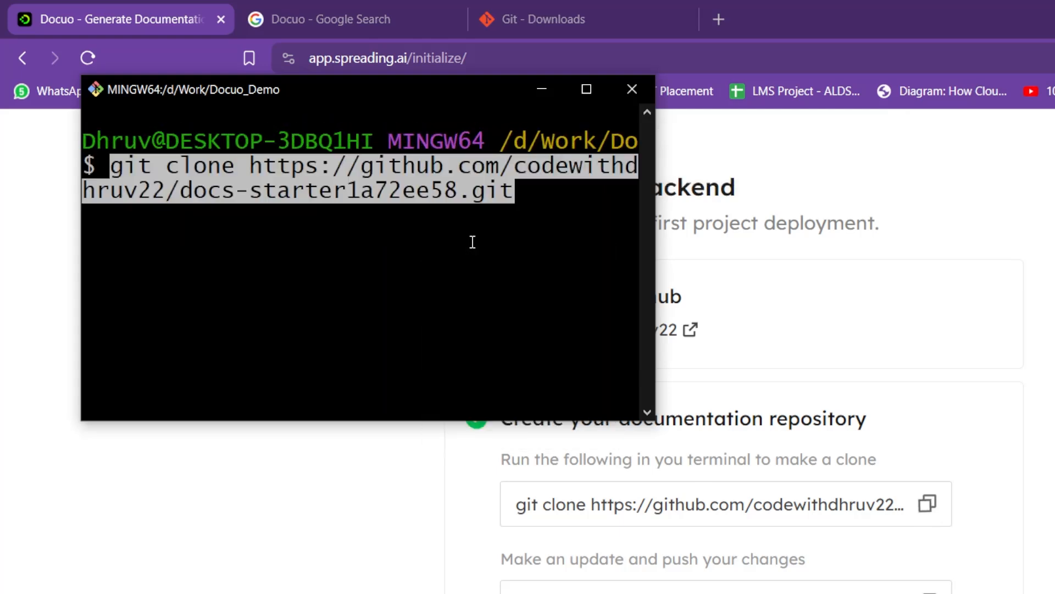
{"action": "key", "text": "Return"}
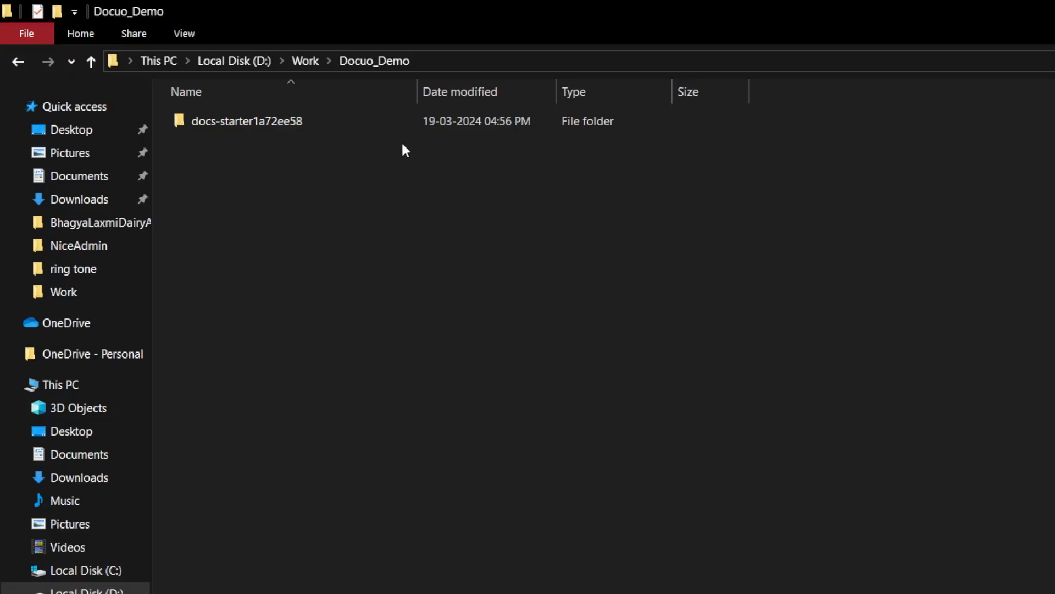
Step: Go into the cloned docs-starter1a72ee58 folder in File Explorer and open it in Visual Studio Code
{"action": "double_click", "coordinate": [402, 128]}
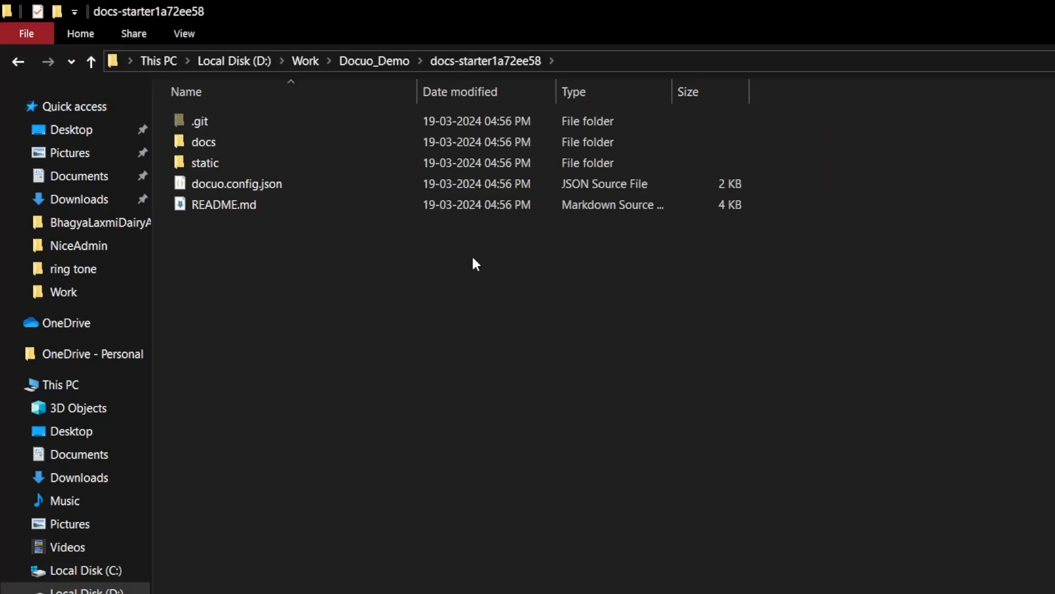
{"action": "right_click", "coordinate": [508, 347]}
{"action": "left_click", "coordinate": [580, 590]}
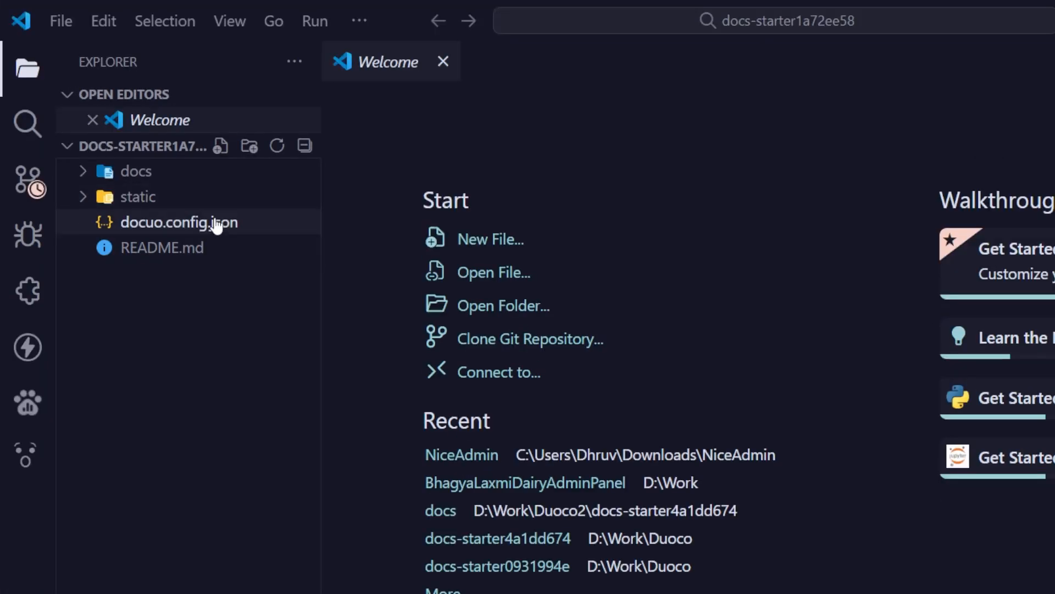
Step: Examine docuo.config.json, including its navbar, footer, socials, algolia search and openapi settings
{"action": "left_click", "coordinate": [217, 225]}
{"action": "scroll", "coordinate": [602, 291], "scroll_direction": "down", "scroll_amount": 1}
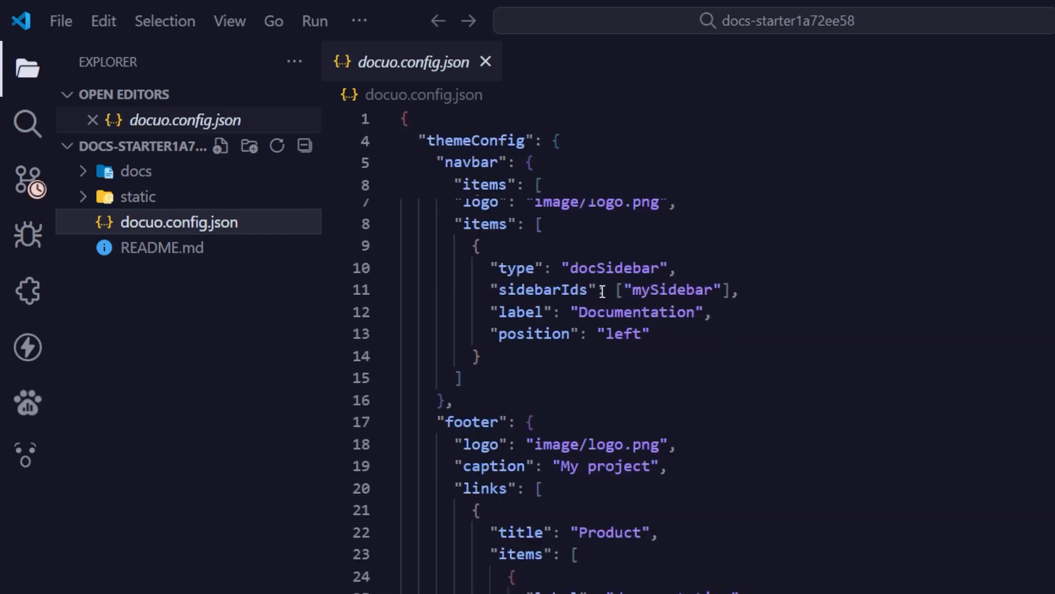
{"action": "scroll", "coordinate": [618, 251], "scroll_direction": "up", "scroll_amount": 1}
{"action": "left_click", "coordinate": [533, 237]}
{"action": "scroll", "coordinate": [629, 369], "scroll_direction": "down", "scroll_amount": 3}
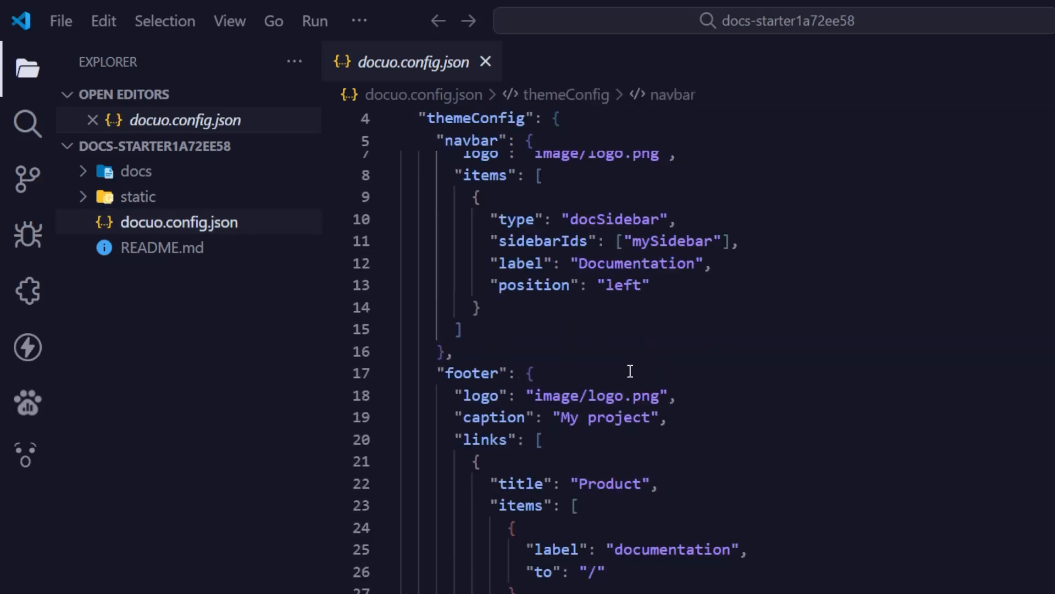
{"action": "left_click_drag", "start_coordinate": [596, 297], "coordinate": [677, 299]}
{"action": "scroll", "coordinate": [662, 327], "scroll_direction": "down", "scroll_amount": 6}
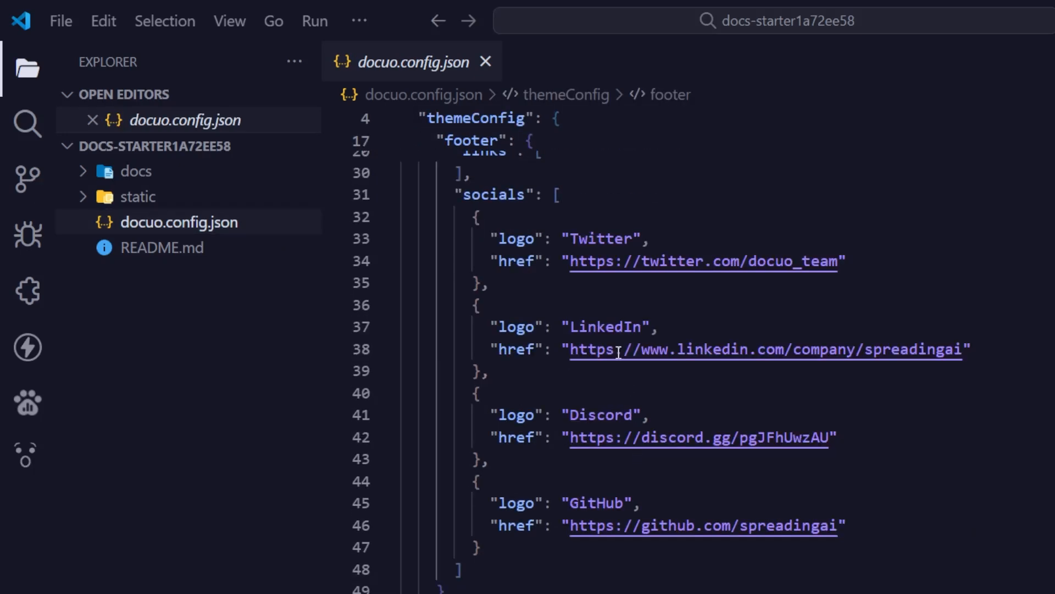
{"action": "scroll", "coordinate": [601, 382], "scroll_direction": "down", "scroll_amount": 6}
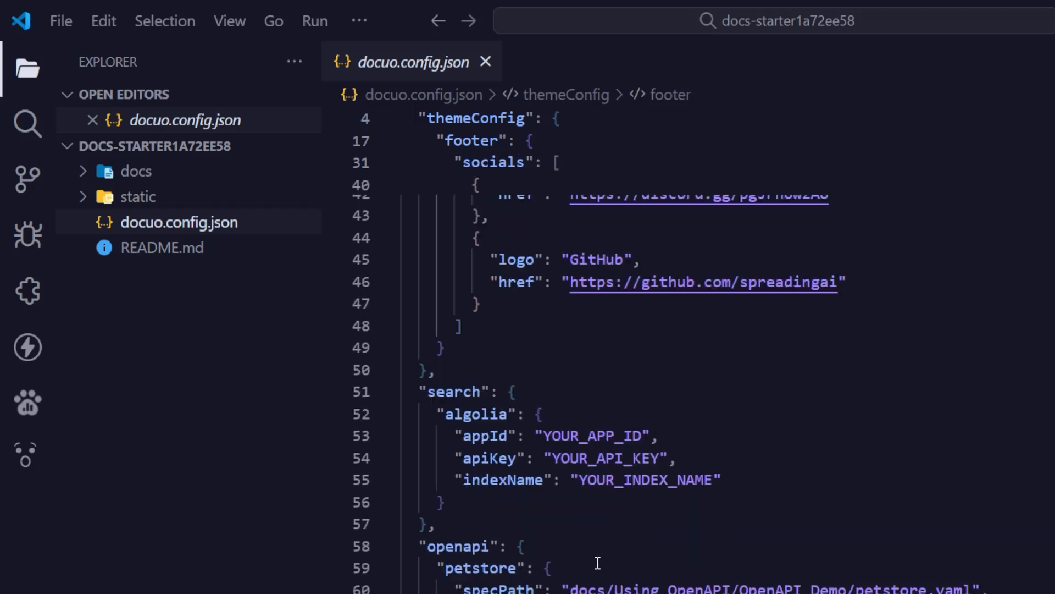
{"action": "left_click", "coordinate": [492, 317]}
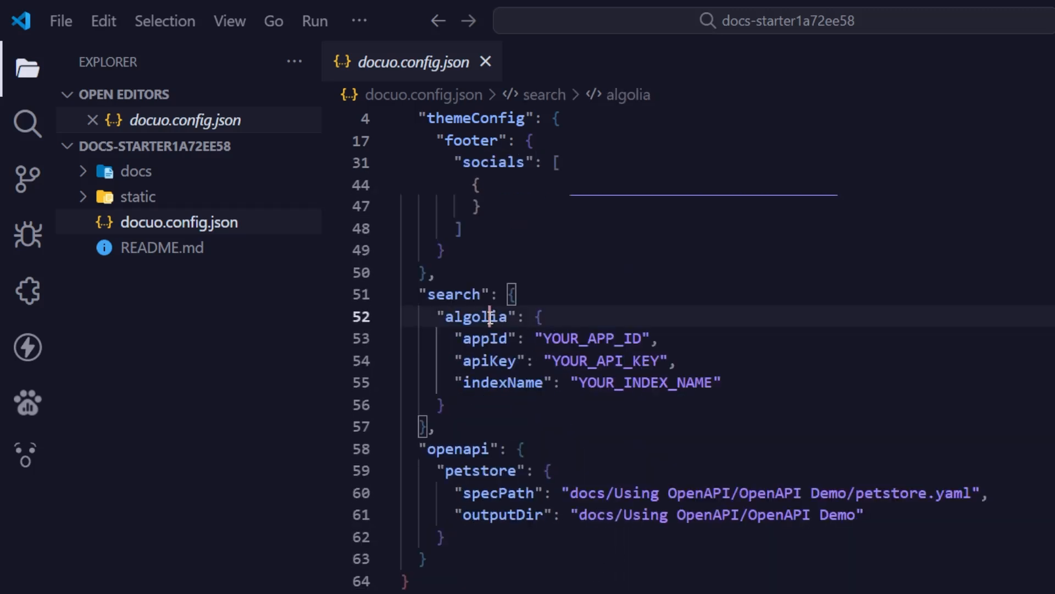
{"action": "double_click", "coordinate": [492, 318]}
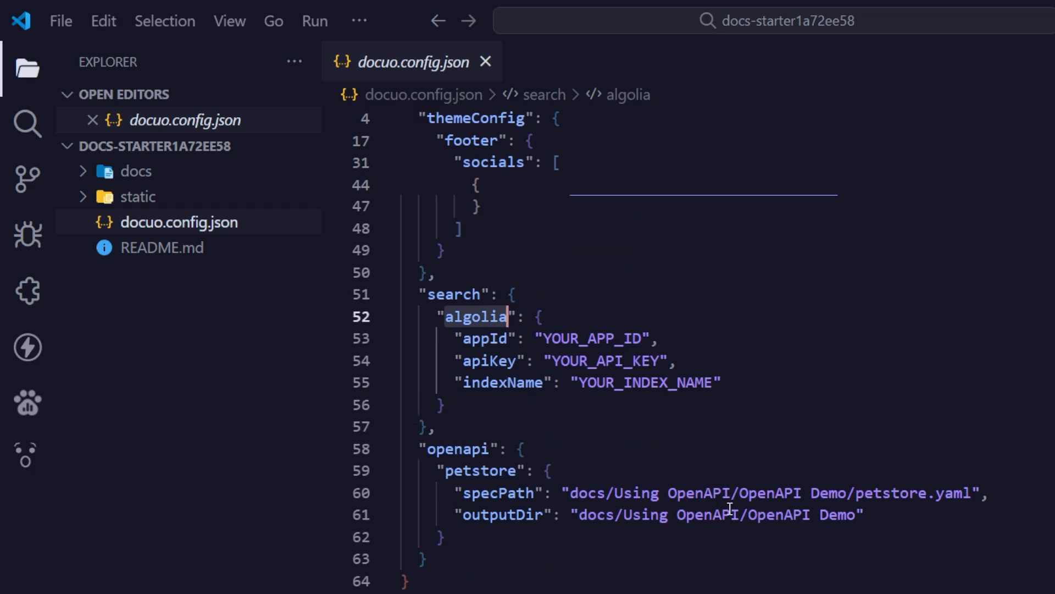
{"action": "scroll", "coordinate": [698, 478], "scroll_direction": "up", "scroll_amount": 15}
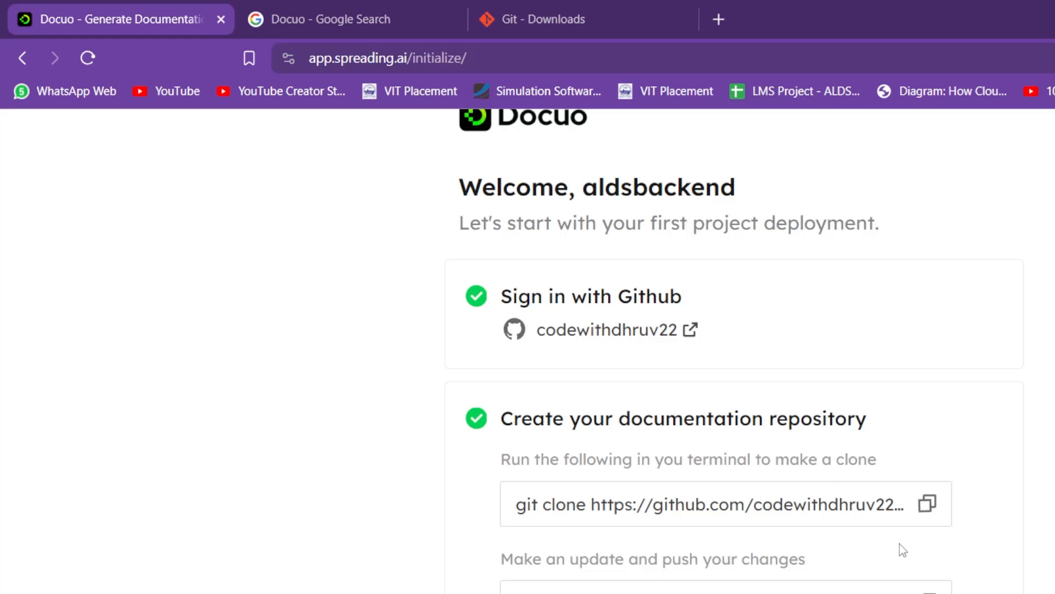
Step: Copy the update-and-push command from the Docuo setup page and try running it in Git Bash from the Docuo_Demo folder
{"action": "scroll", "coordinate": [899, 548], "scroll_direction": "down", "scroll_amount": 3}
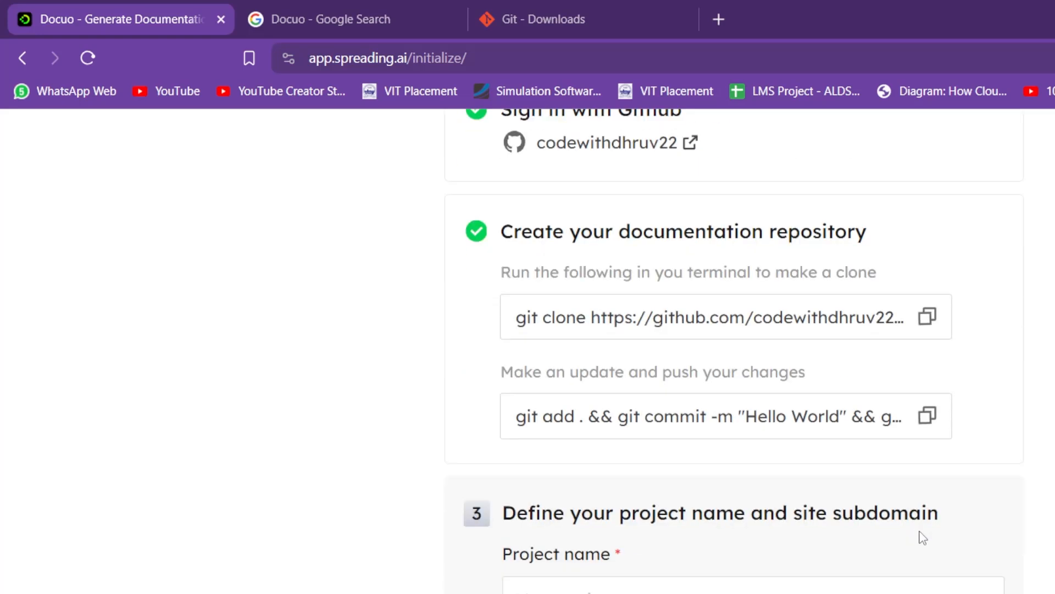
{"action": "left_click", "coordinate": [929, 410]}
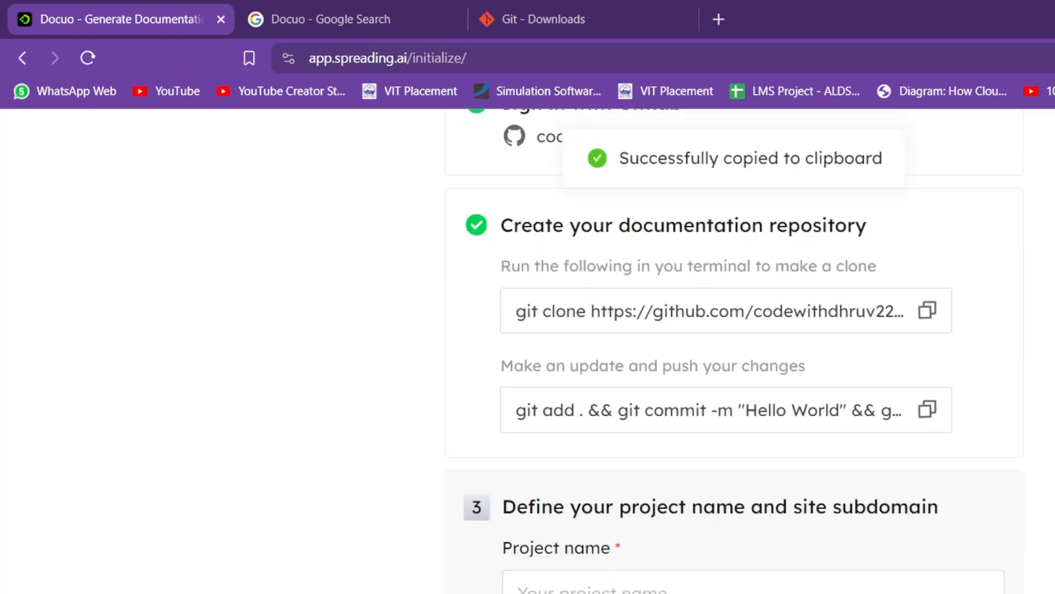
{"action": "key", "text": "alt+Tab"}
{"action": "right_click", "coordinate": [472, 375]}
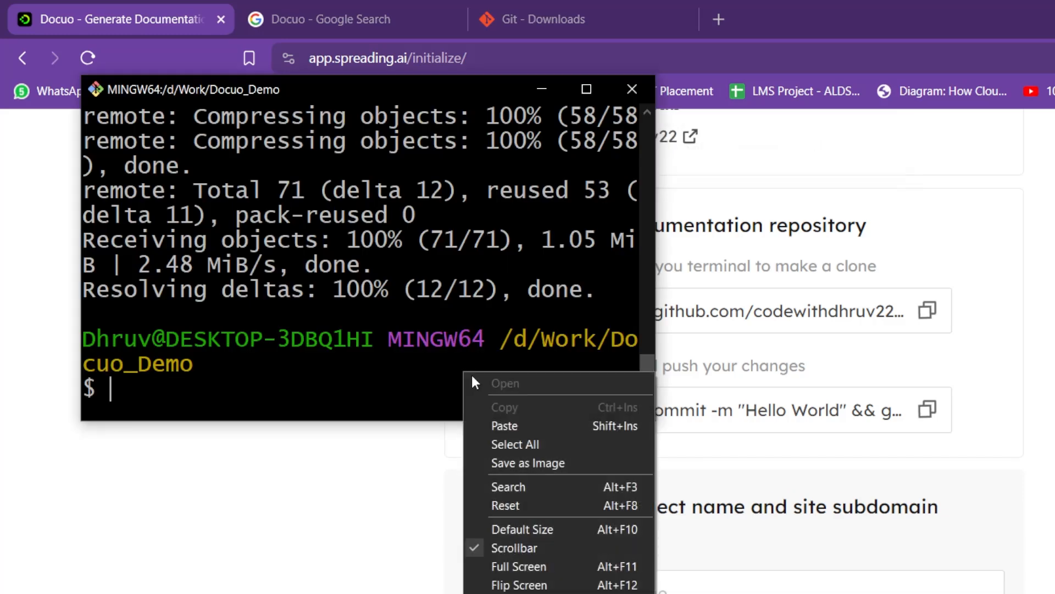
{"action": "left_click", "coordinate": [516, 421]}
{"action": "key", "text": "Return"}
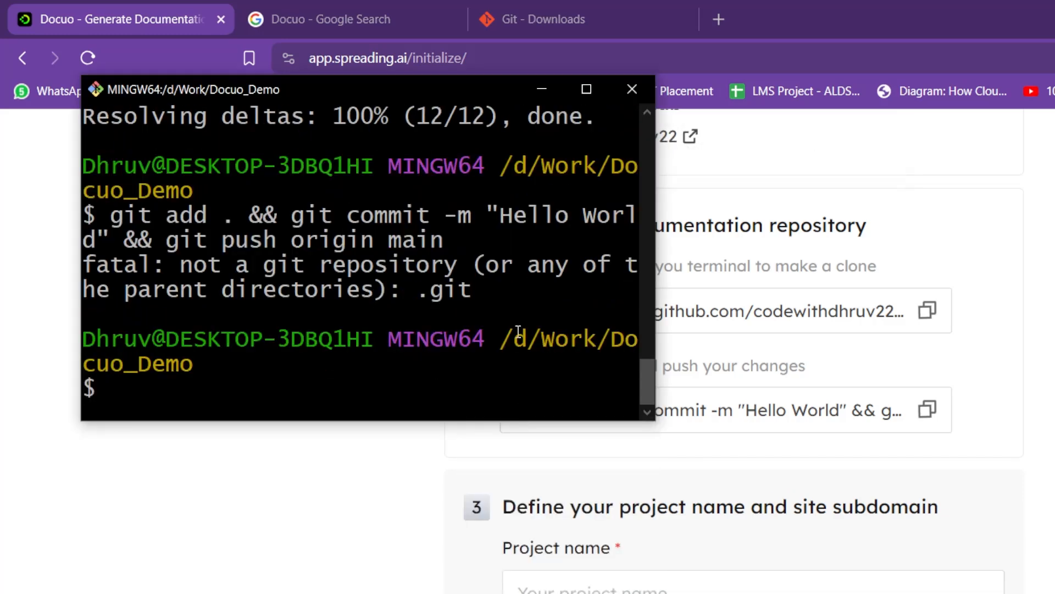
Step: Maximize the Git Bash window and change the directory to docs-starter1a72ee58
{"action": "left_click", "coordinate": [585, 89]}
{"action": "scroll", "coordinate": [590, 510], "scroll_direction": "down", "scroll_amount": 12}
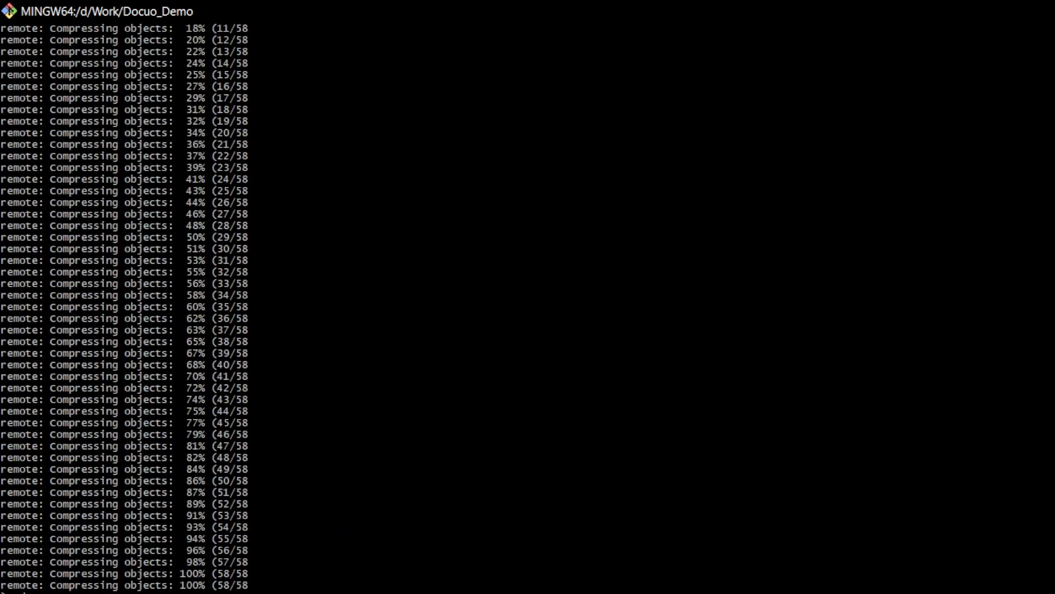
{"action": "scroll", "coordinate": [590, 510], "scroll_direction": "up", "scroll_amount": 11}
{"action": "scroll", "coordinate": [432, 562], "scroll_direction": "up", "scroll_amount": 1}
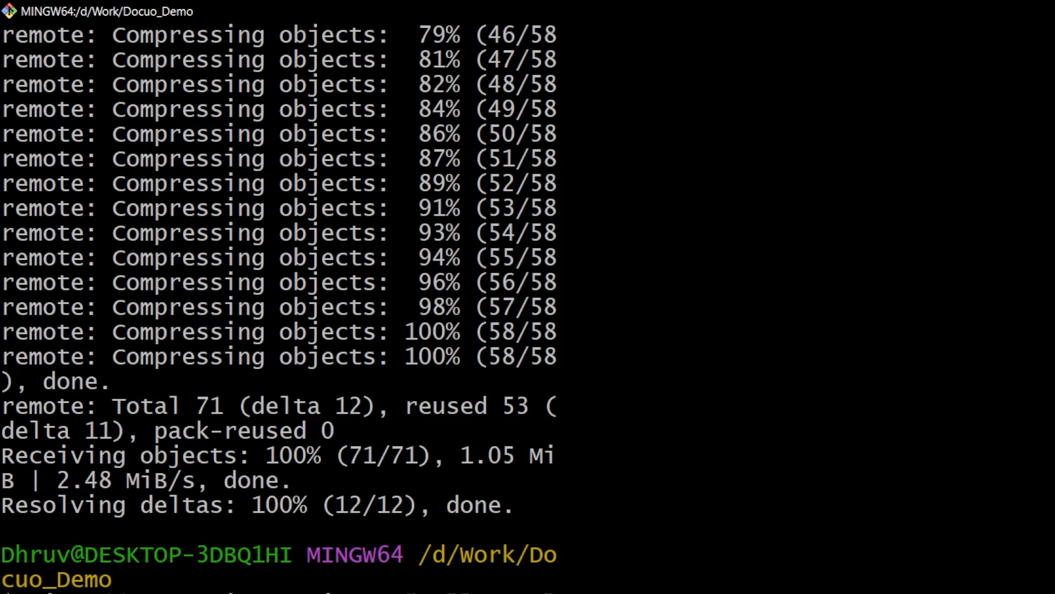
{"action": "key", "text": "Return"}
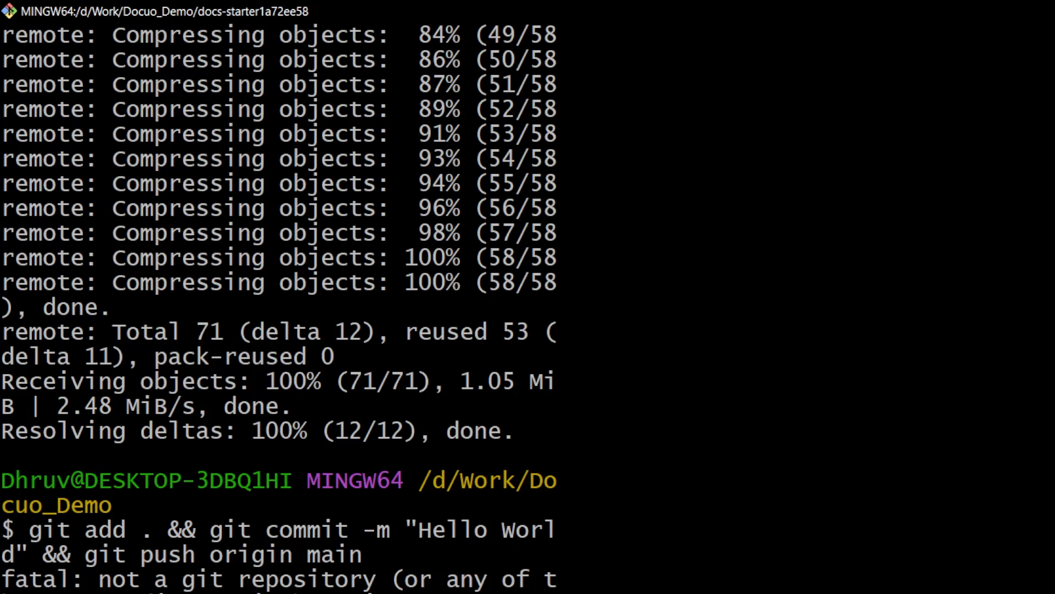
Step: Run git add . && git commit -m "Hello World" && git push origin main inside the cloned repository
{"action": "right_click", "coordinate": [653, 572]}
{"action": "left_click", "coordinate": [700, 374]}
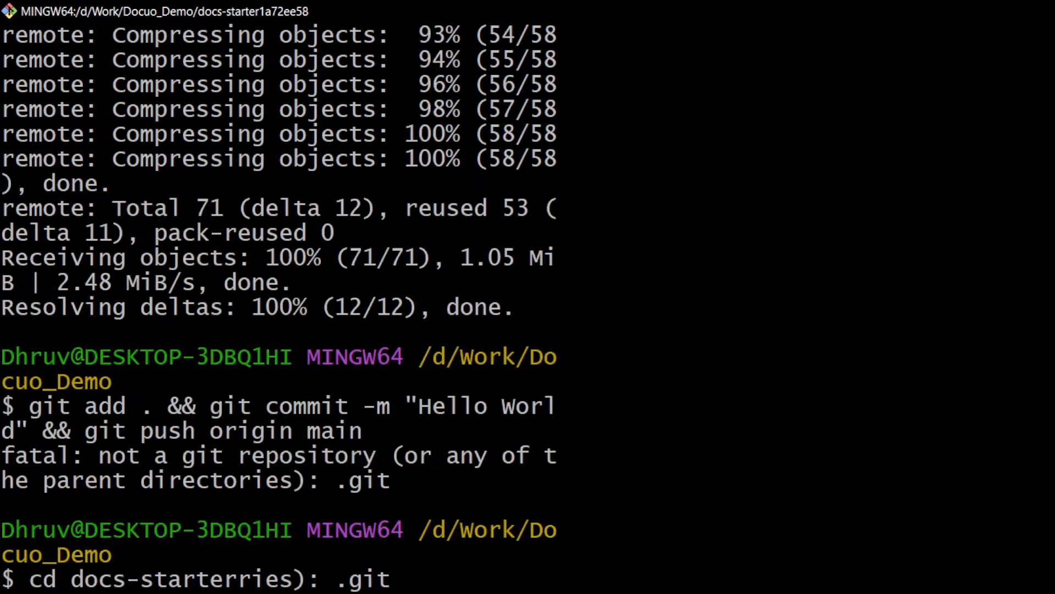
{"action": "key", "text": "Return"}
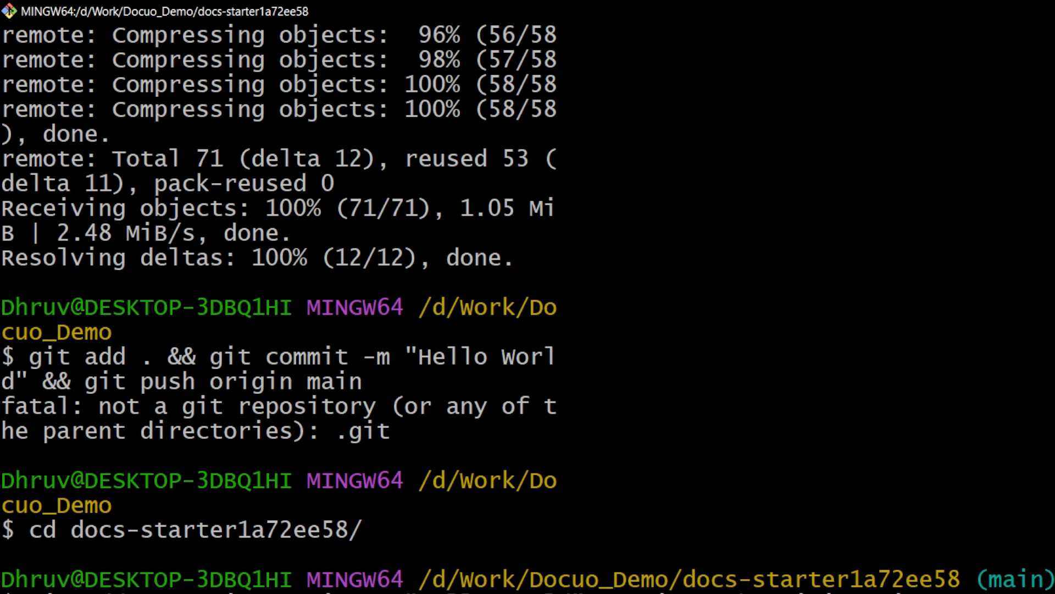
Step: Return to the Docuo setup page in the browser and enter the account's GitHub handle in mixed case as the project name
{"action": "key", "text": "alt+Tab"}
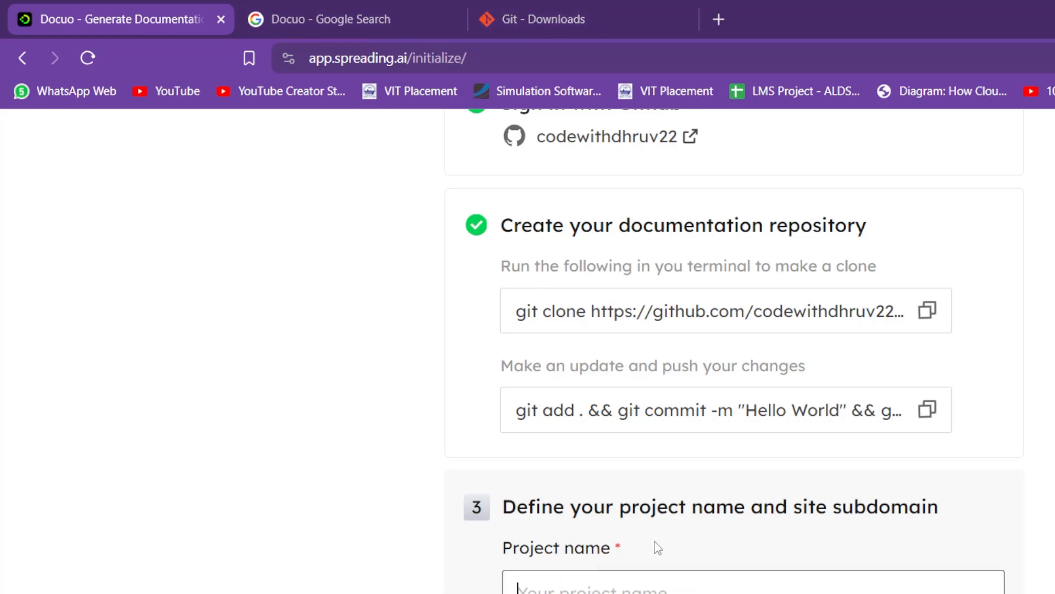
{"action": "type", "text": "CodeWithDhruv22"}
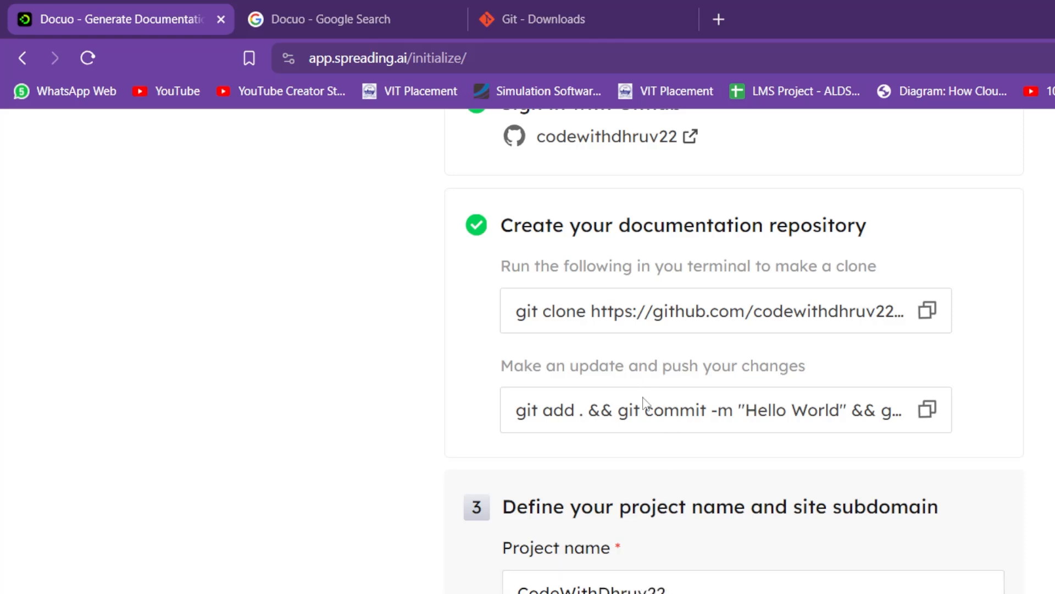
{"action": "scroll", "coordinate": [646, 405], "scroll_direction": "down", "scroll_amount": 1}
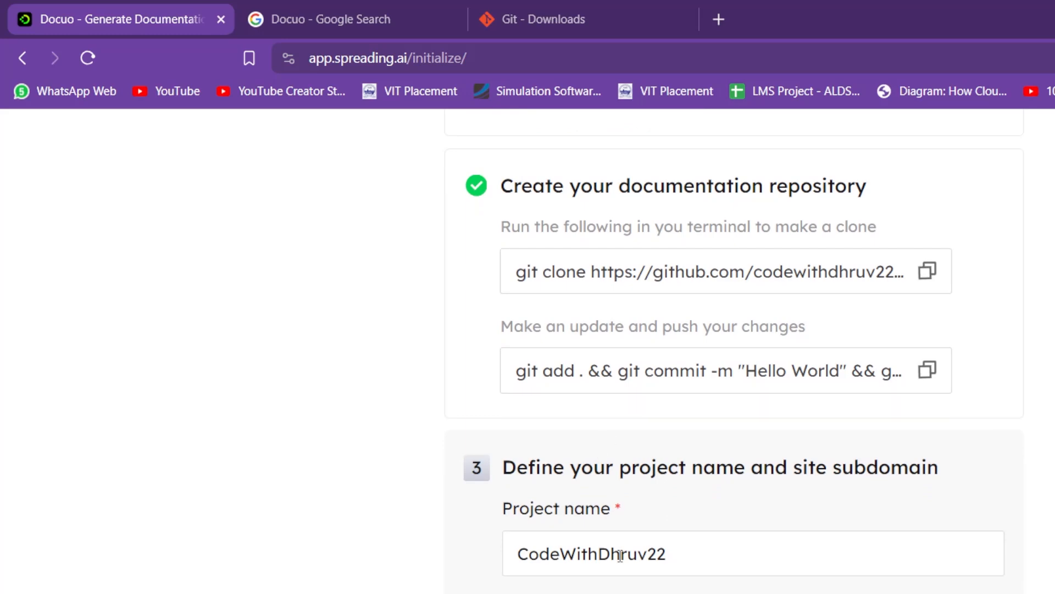
Step: Switch to Visual Studio Code and look at Basic features.mdx and Introduction.mdx in the docs project's Overview folder
{"action": "key", "text": "alt+Tab"}
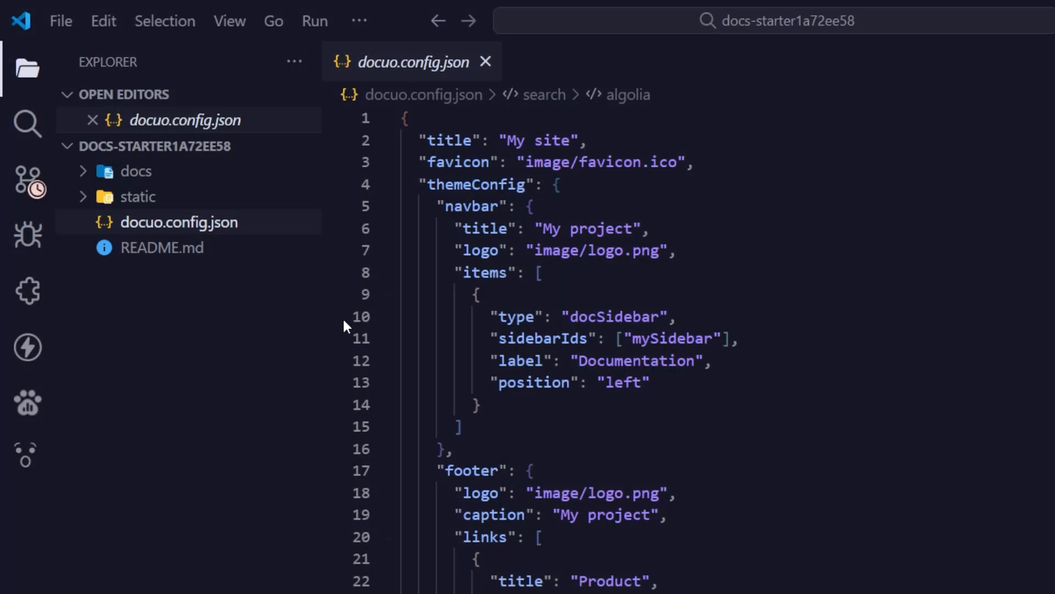
{"action": "left_click", "coordinate": [230, 171]}
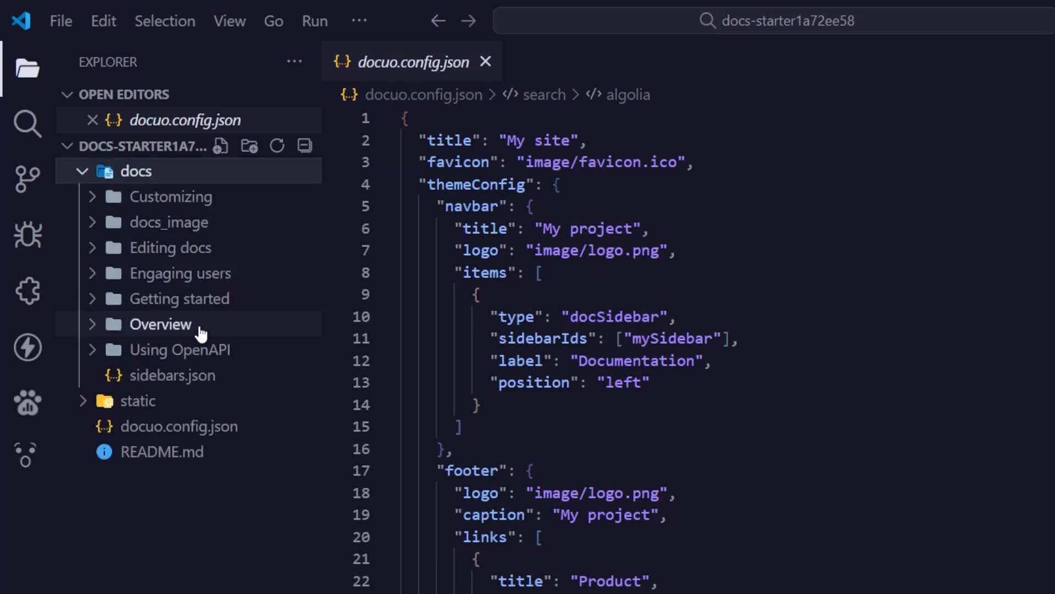
{"action": "left_click", "coordinate": [227, 326]}
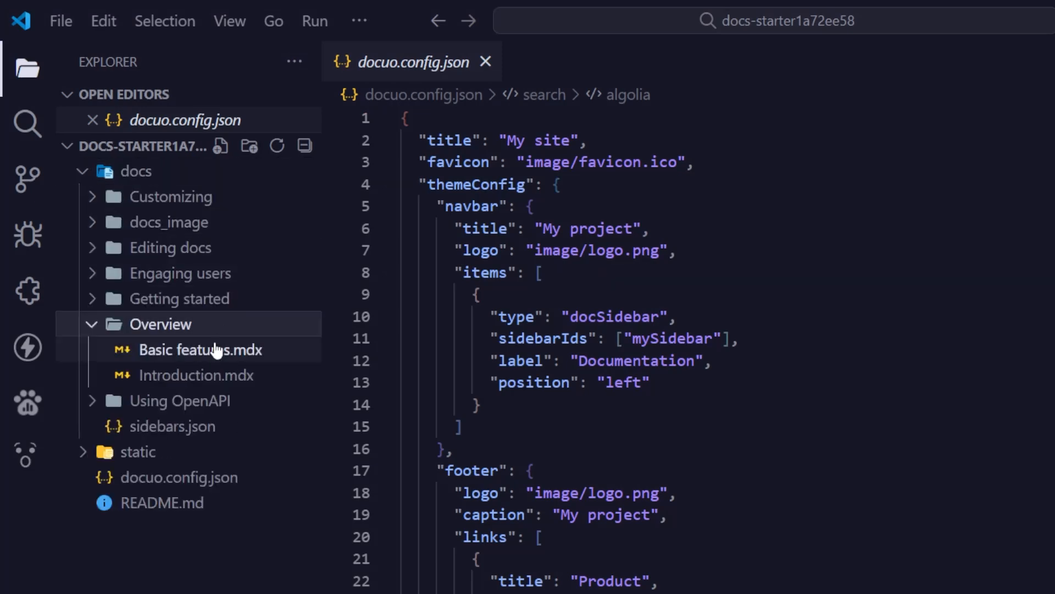
{"action": "left_click", "coordinate": [217, 350]}
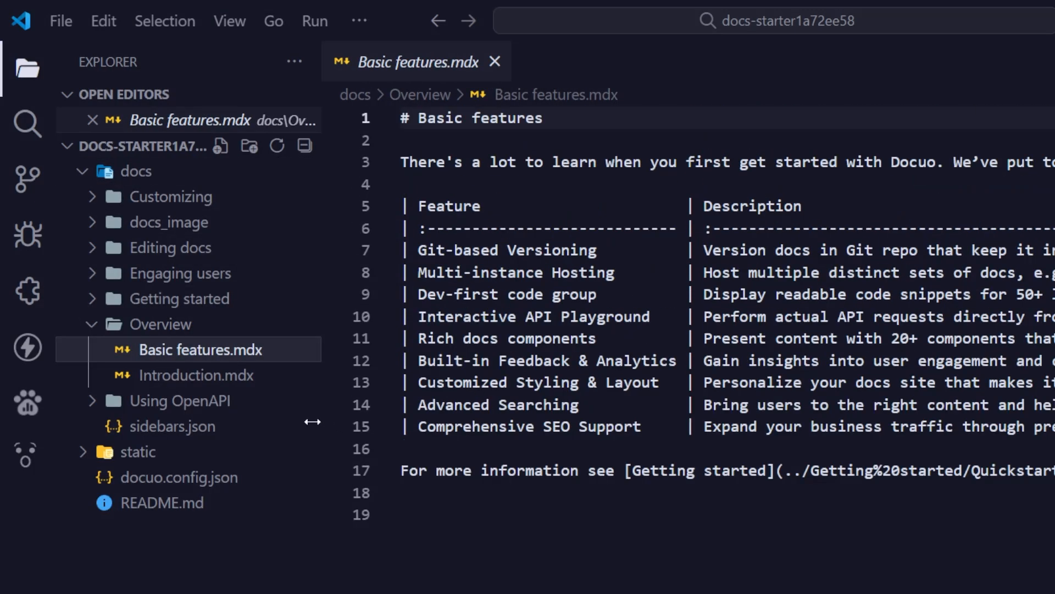
{"action": "left_click", "coordinate": [233, 376]}
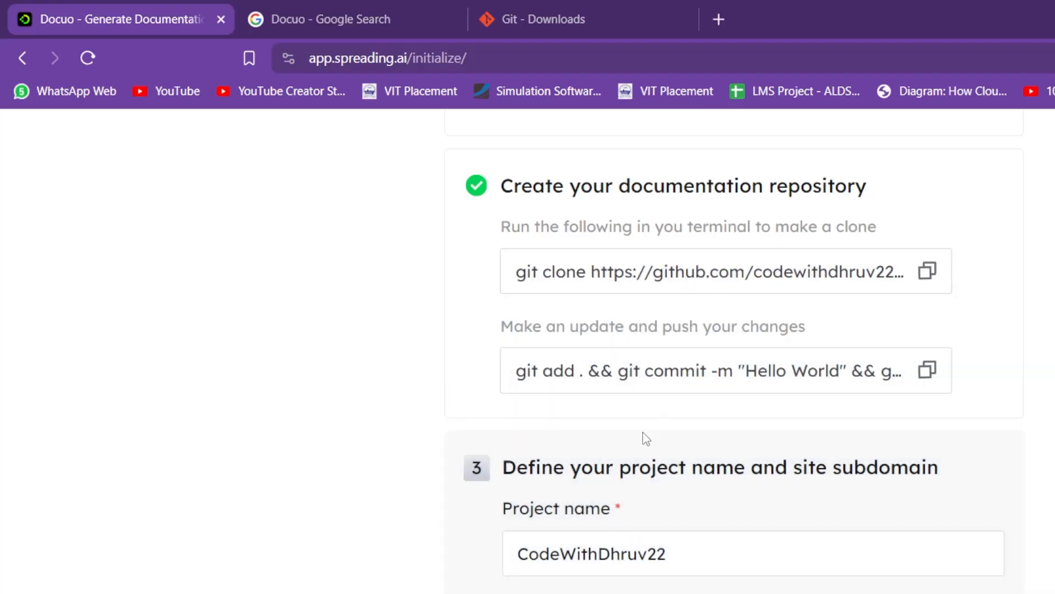
Step: Return to the browser, finish the Docuo project setup and proceed to the project's Home page
{"action": "left_click", "coordinate": [619, 551]}
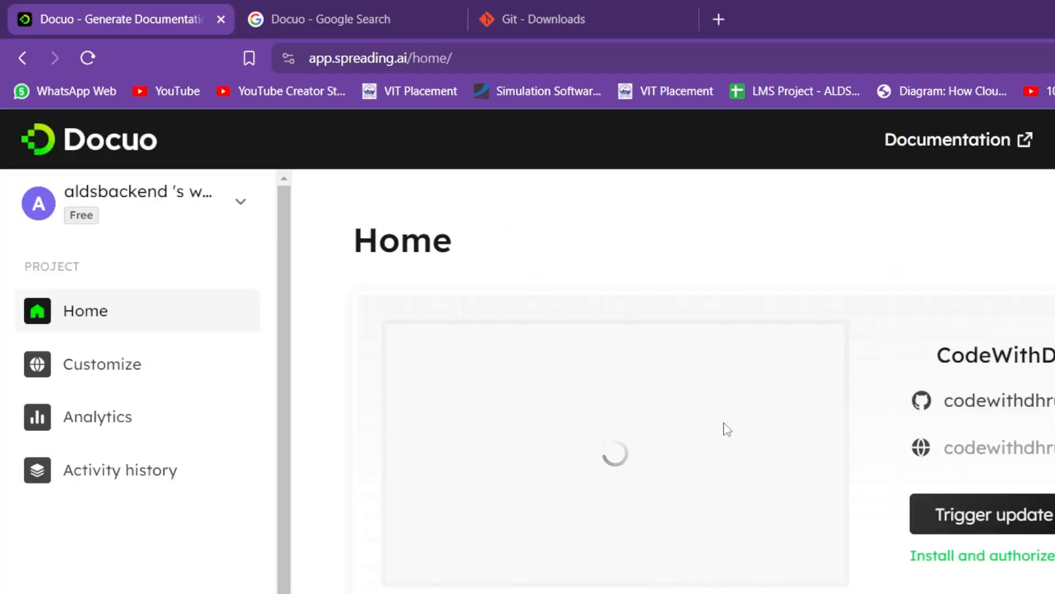
Step: Trigger an update of the documentation project from its Home page
{"action": "key", "text": "ctrl+minus"}
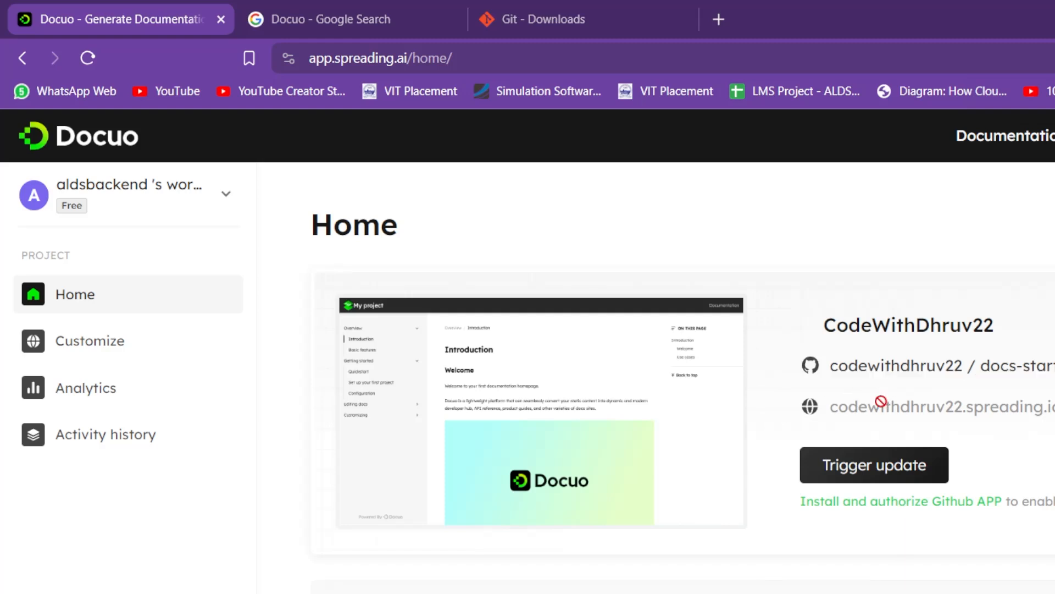
{"action": "left_click", "coordinate": [875, 458]}
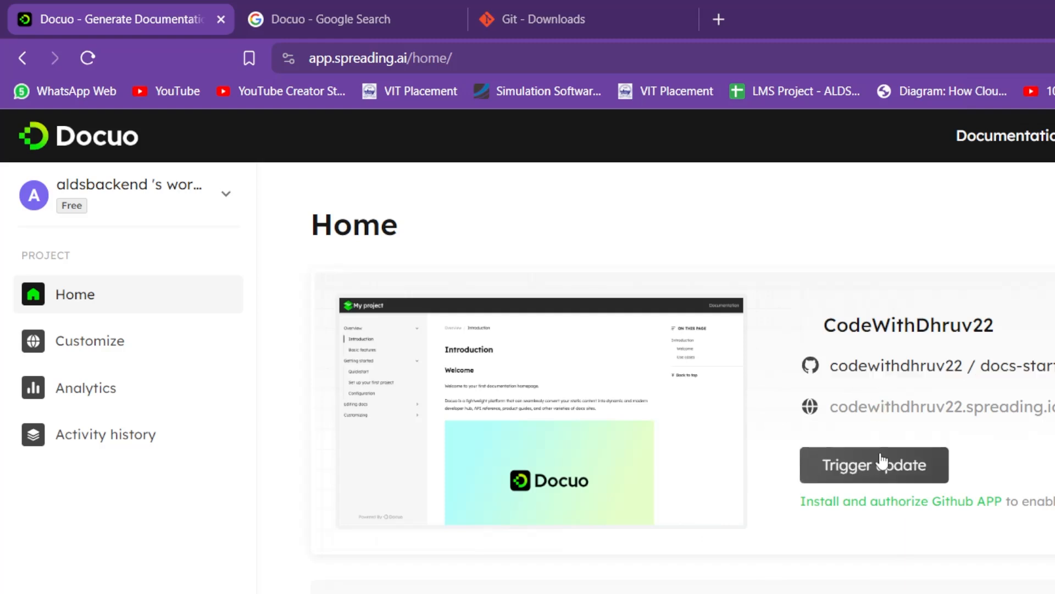
{"action": "scroll", "coordinate": [654, 373], "scroll_direction": "down", "scroll_amount": 2}
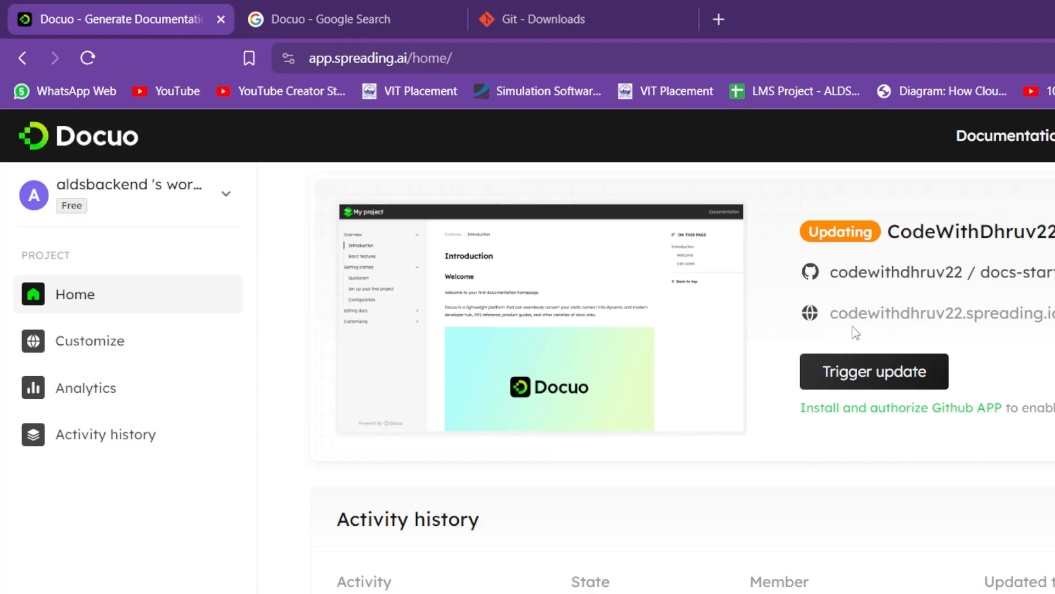
{"action": "scroll", "coordinate": [853, 330], "scroll_direction": "up", "scroll_amount": 2}
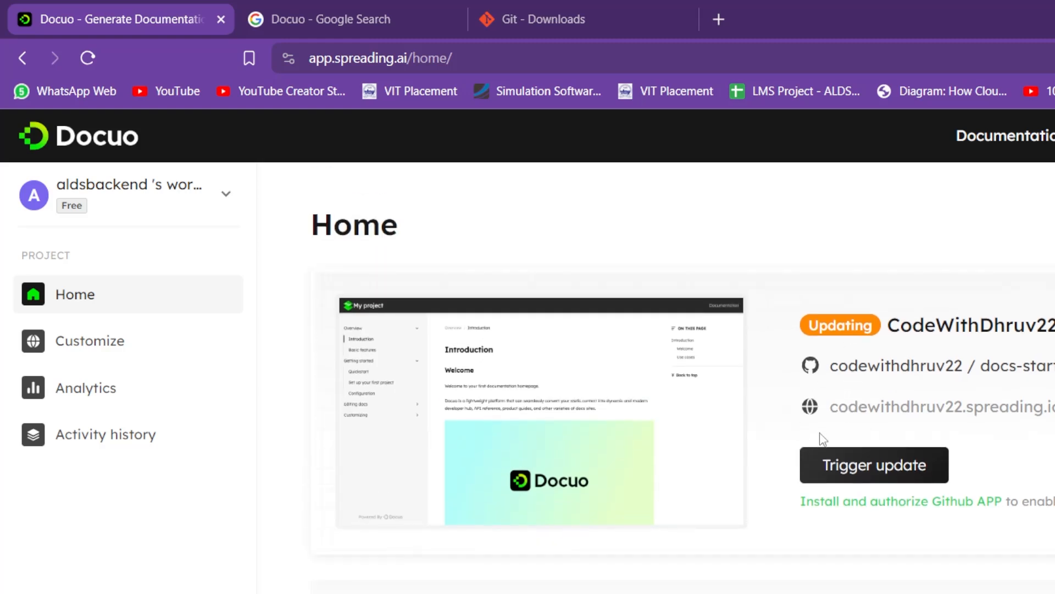
Step: Open the project's linked docs-starter1a72ee58 GitHub repository in a new tab and look through its file list and README
{"action": "left_click", "coordinate": [859, 367], "text": "ctrl"}
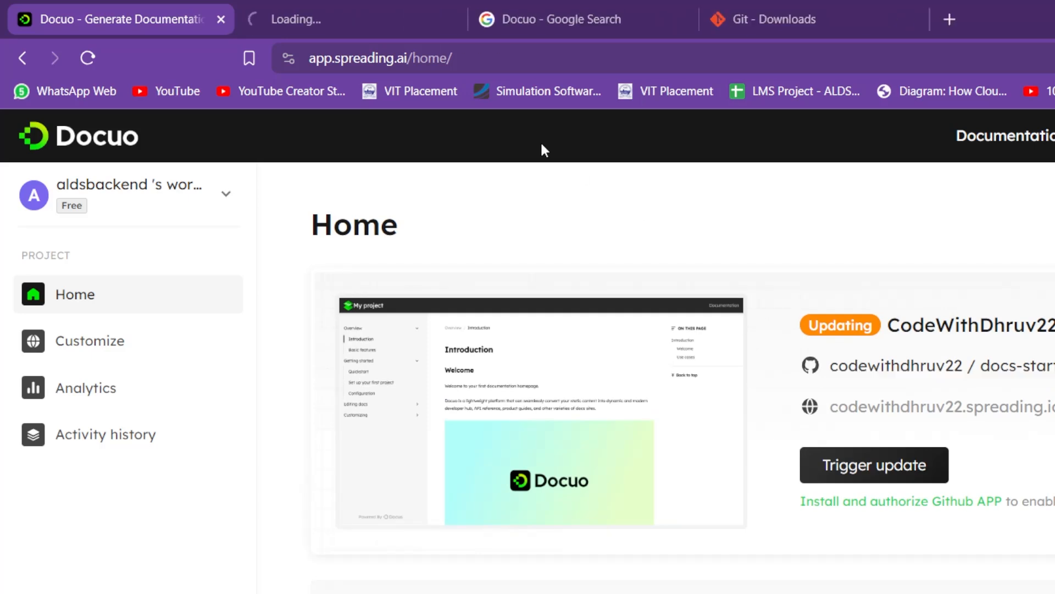
{"action": "left_click", "coordinate": [334, 5]}
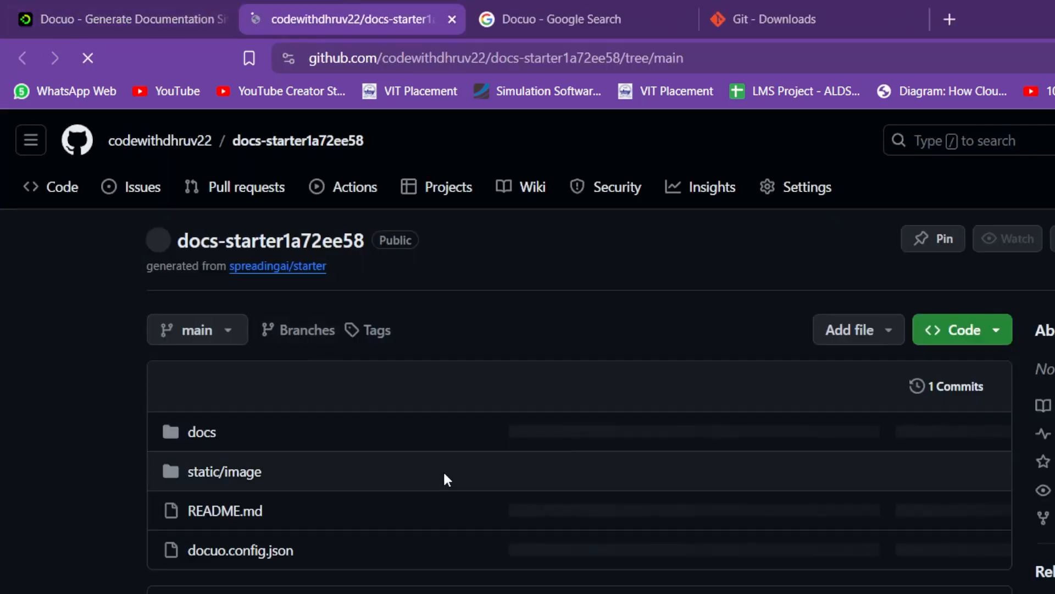
{"action": "scroll", "coordinate": [443, 473], "scroll_direction": "down", "scroll_amount": 2}
{"action": "scroll", "coordinate": [503, 528], "scroll_direction": "down", "scroll_amount": 15}
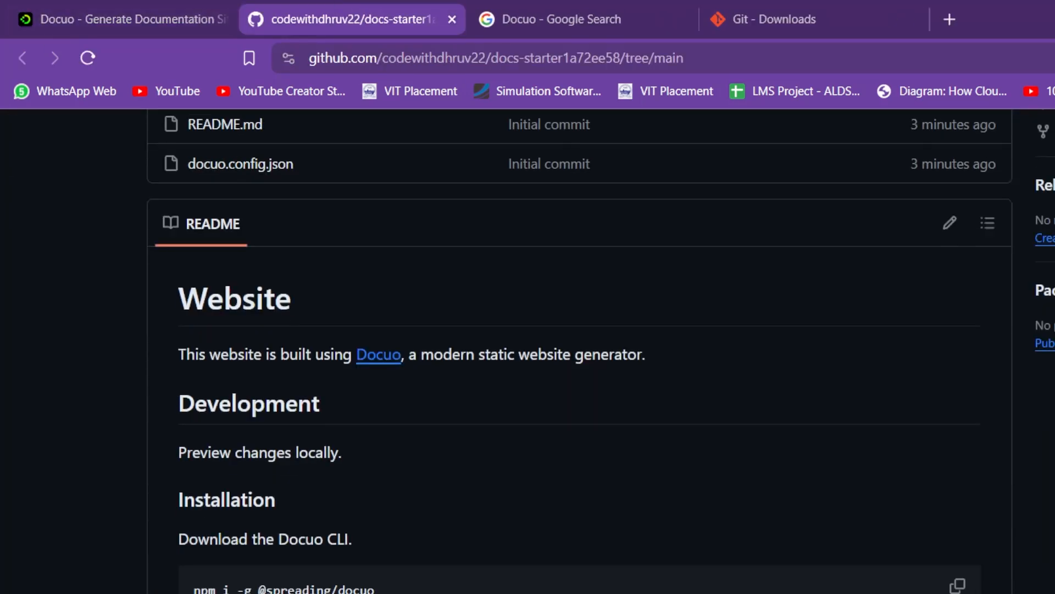
{"action": "scroll", "coordinate": [502, 522], "scroll_direction": "up", "scroll_amount": 15}
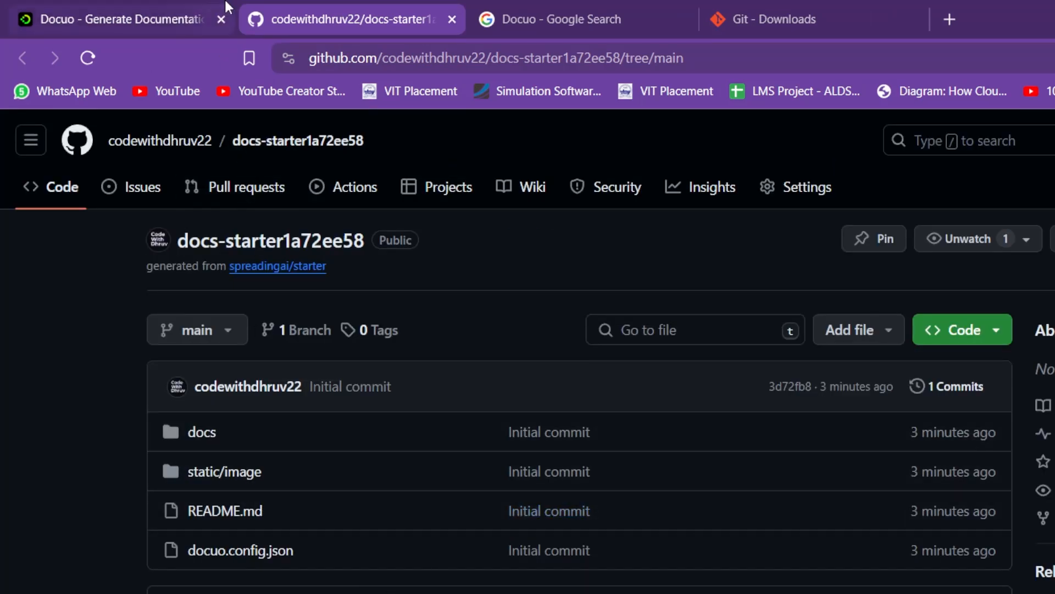
Step: Return to the Docuo project Home page and check the update status and site preview
{"action": "left_click", "coordinate": [181, 6]}
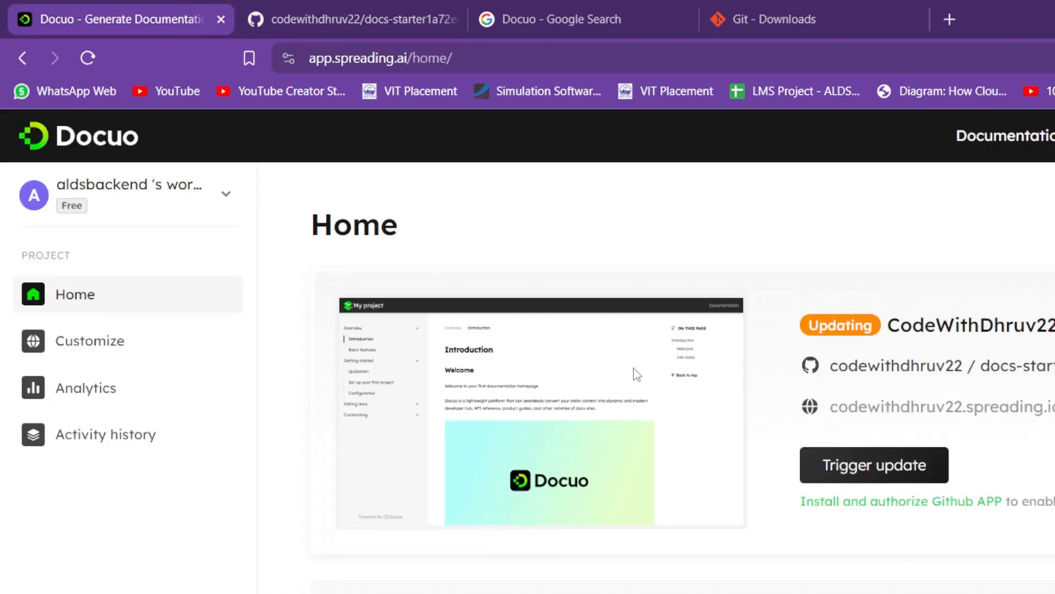
{"action": "scroll", "coordinate": [637, 374], "scroll_direction": "down", "scroll_amount": 2}
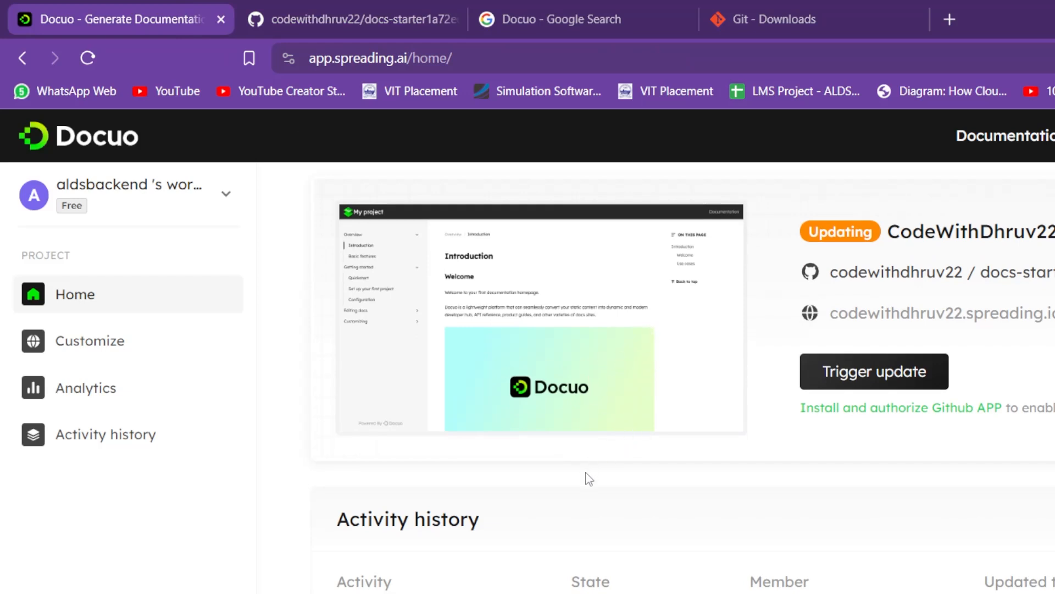
{"action": "scroll", "coordinate": [590, 452], "scroll_direction": "up", "scroll_amount": 2}
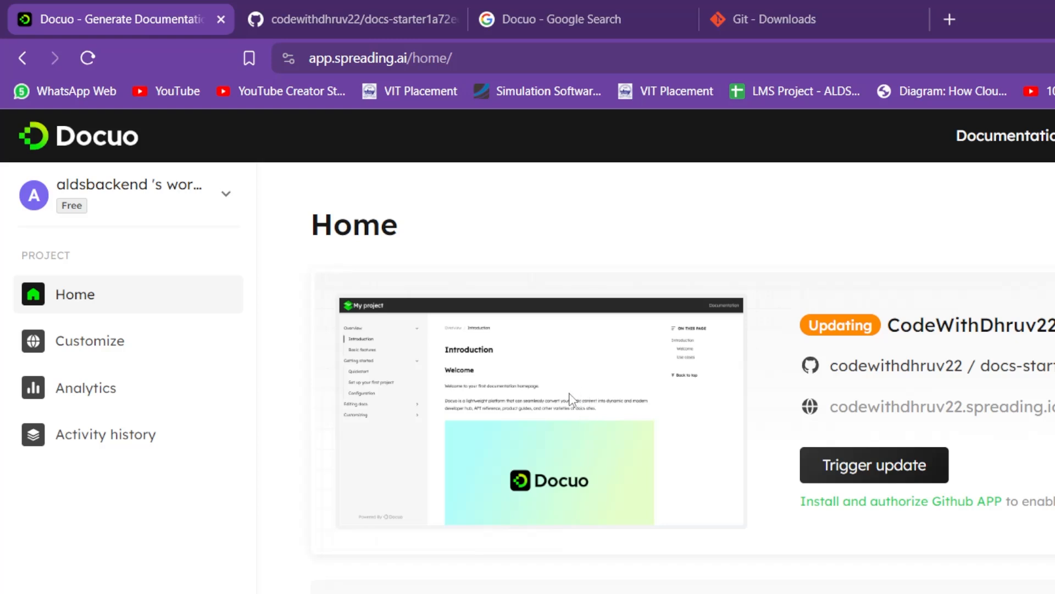
{"action": "scroll", "coordinate": [684, 380], "scroll_direction": "down", "scroll_amount": 2}
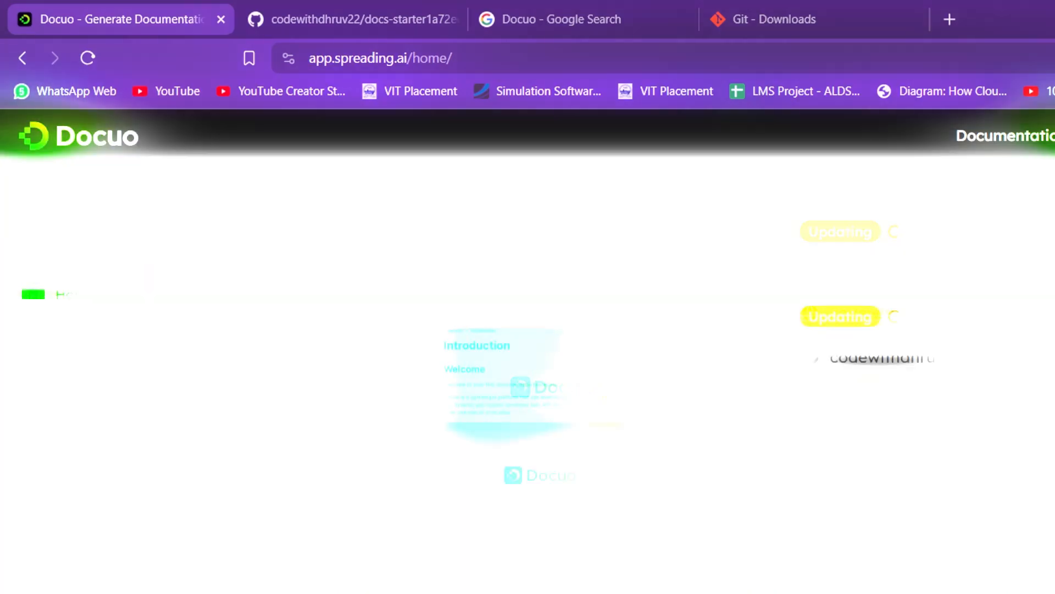
{"action": "scroll", "coordinate": [654, 374], "scroll_direction": "down", "scroll_amount": 1}
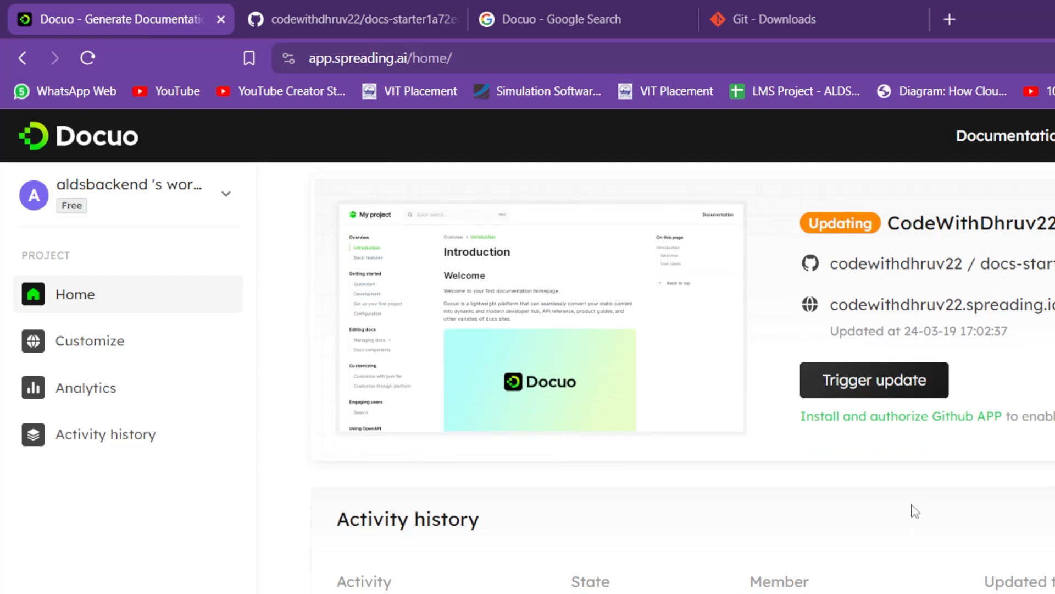
{"action": "scroll", "coordinate": [915, 511], "scroll_direction": "up", "scroll_amount": 1}
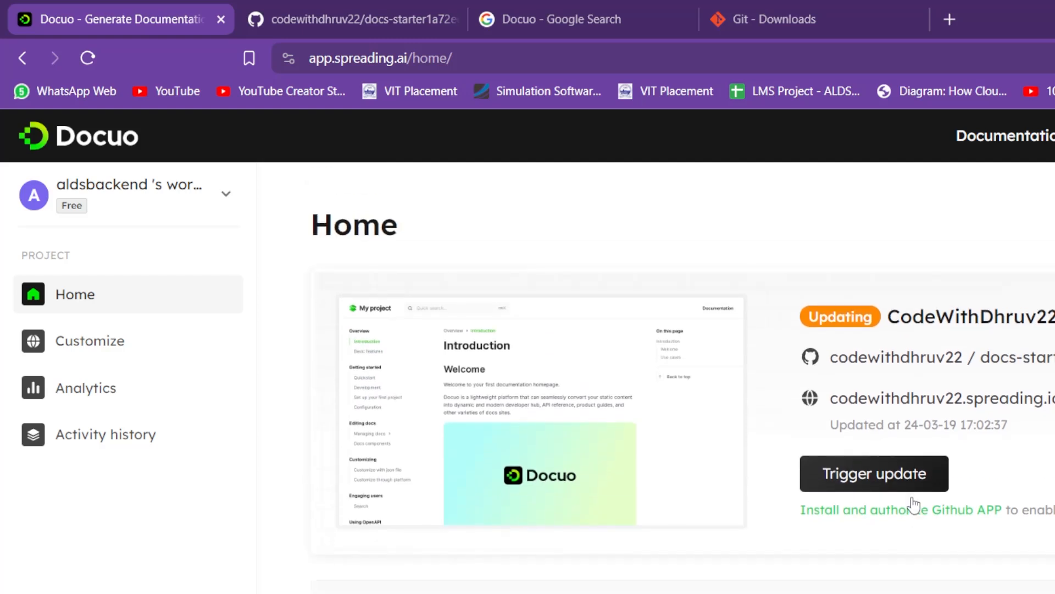
Step: Open the deployed documentation site from the project's domain link and look through its Introduction page
{"action": "left_click", "coordinate": [917, 410]}
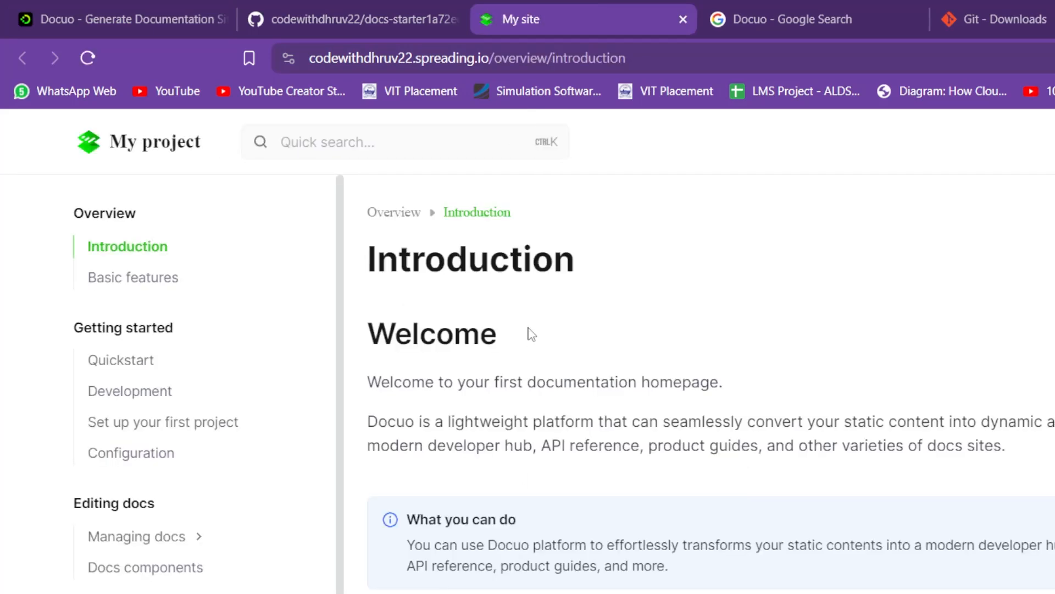
{"action": "scroll", "coordinate": [558, 376], "scroll_direction": "down", "scroll_amount": 6}
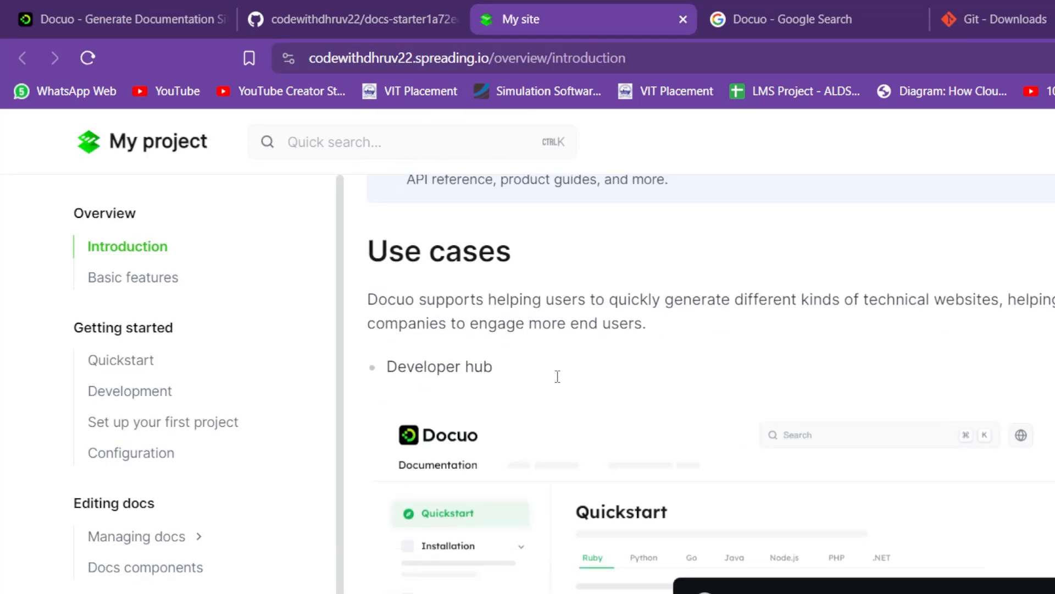
{"action": "scroll", "coordinate": [558, 377], "scroll_direction": "down", "scroll_amount": 15}
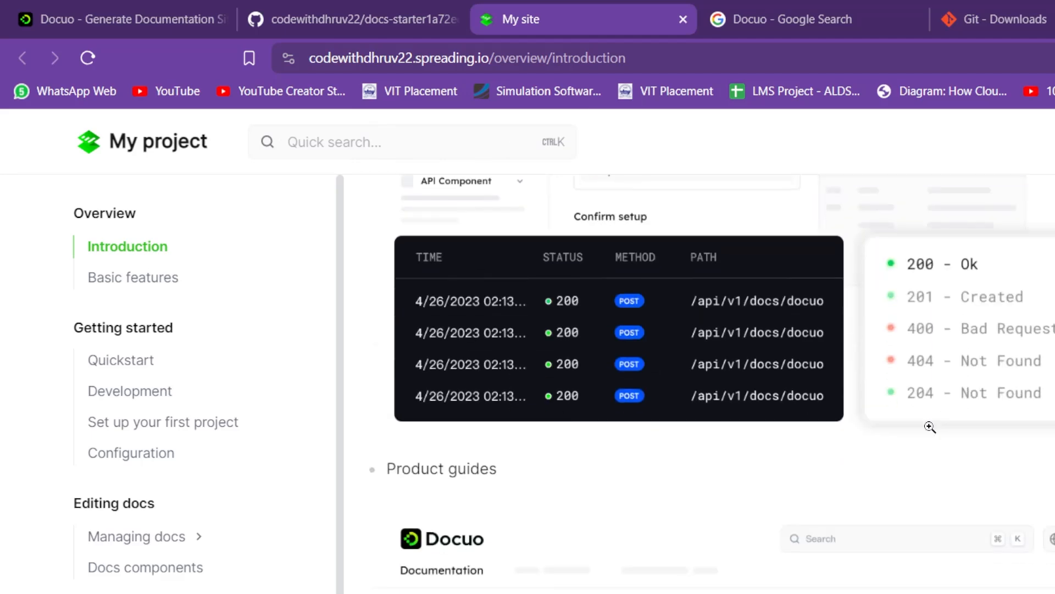
{"action": "scroll", "coordinate": [907, 439], "scroll_direction": "down", "scroll_amount": 7}
{"action": "scroll", "coordinate": [869, 438], "scroll_direction": "up", "scroll_amount": 10}
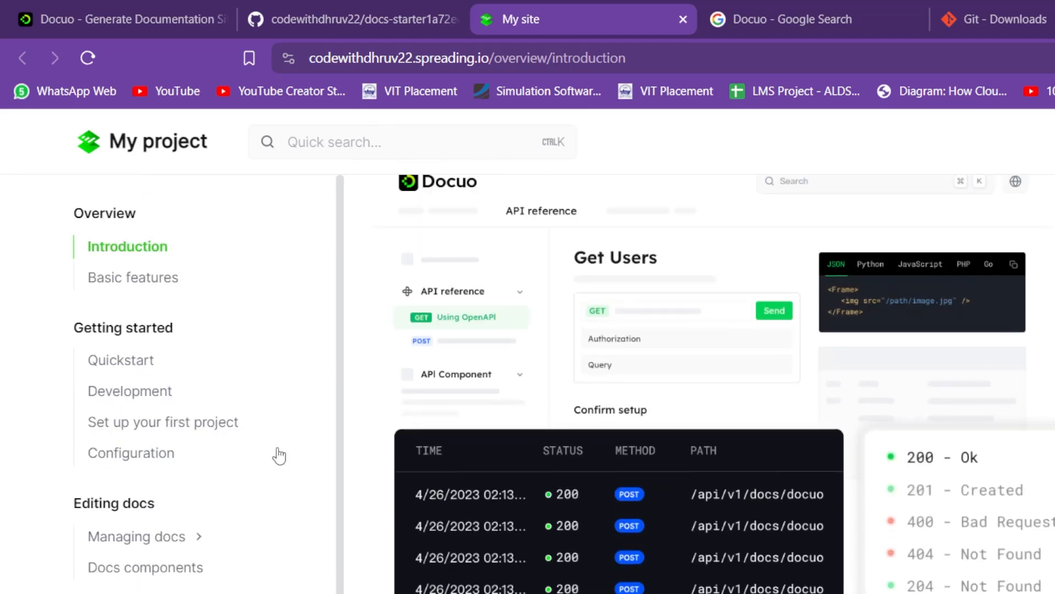
Step: View the Basic features page and the Quickstart page on the deployed site
{"action": "left_click", "coordinate": [144, 279]}
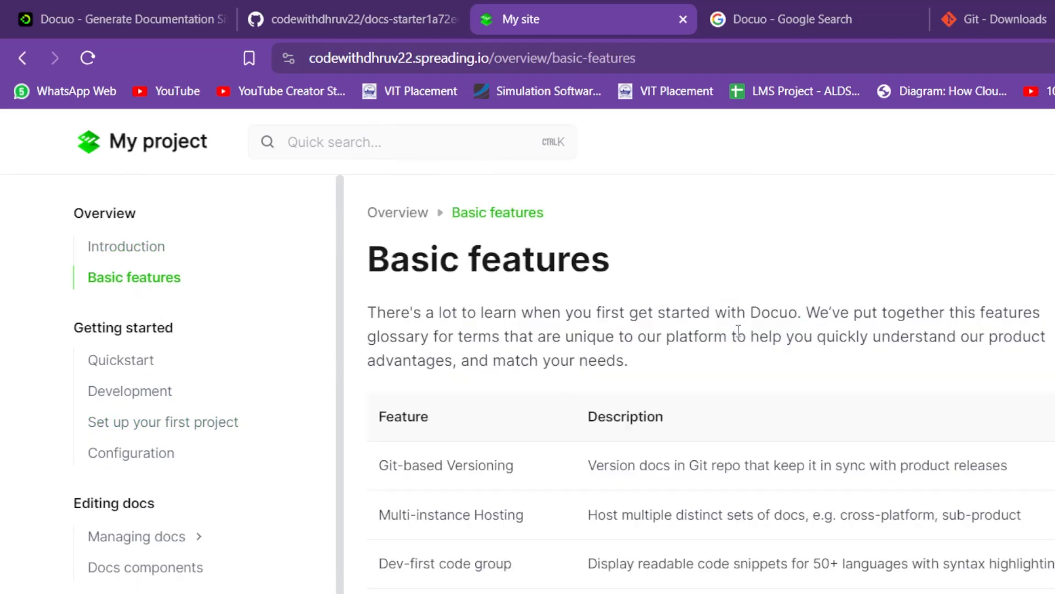
{"action": "scroll", "coordinate": [738, 331], "scroll_direction": "down", "scroll_amount": 9}
{"action": "scroll", "coordinate": [658, 360], "scroll_direction": "up", "scroll_amount": 7}
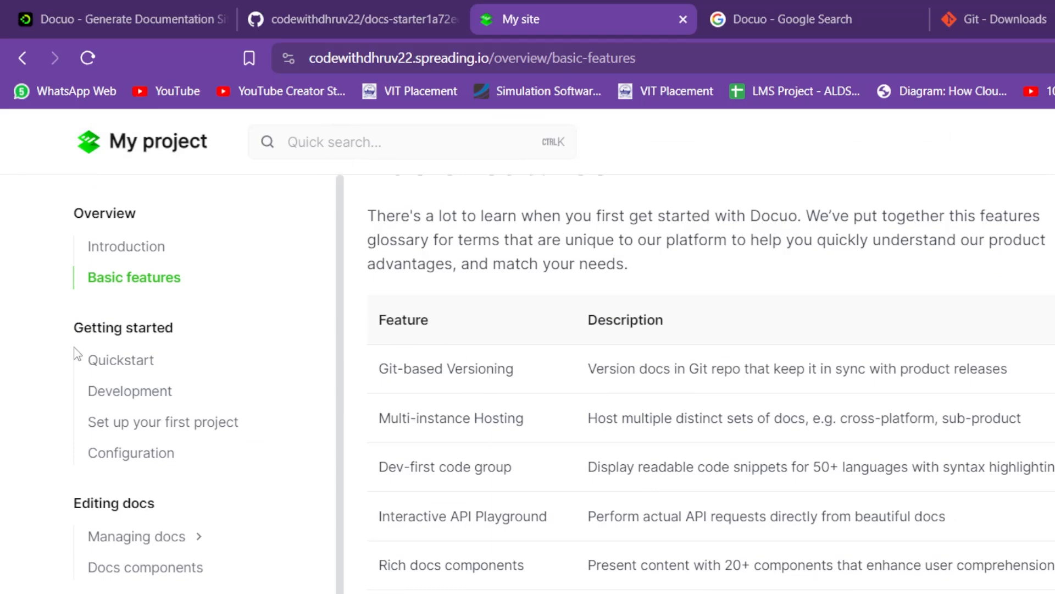
{"action": "left_click", "coordinate": [119, 362]}
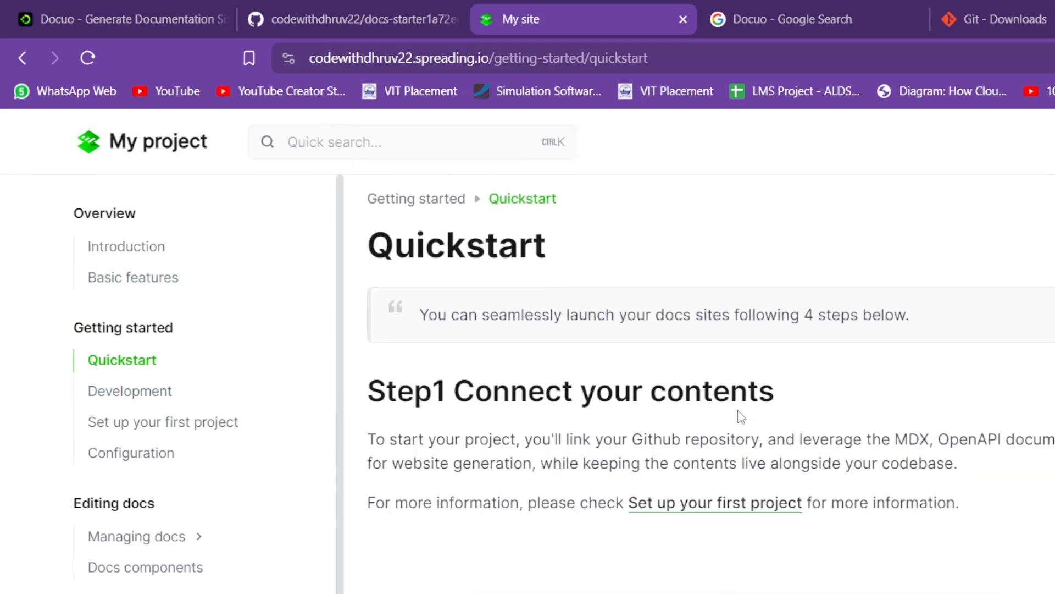
{"action": "scroll", "coordinate": [731, 431], "scroll_direction": "down", "scroll_amount": 10}
{"action": "scroll", "coordinate": [735, 438], "scroll_direction": "up", "scroll_amount": 4}
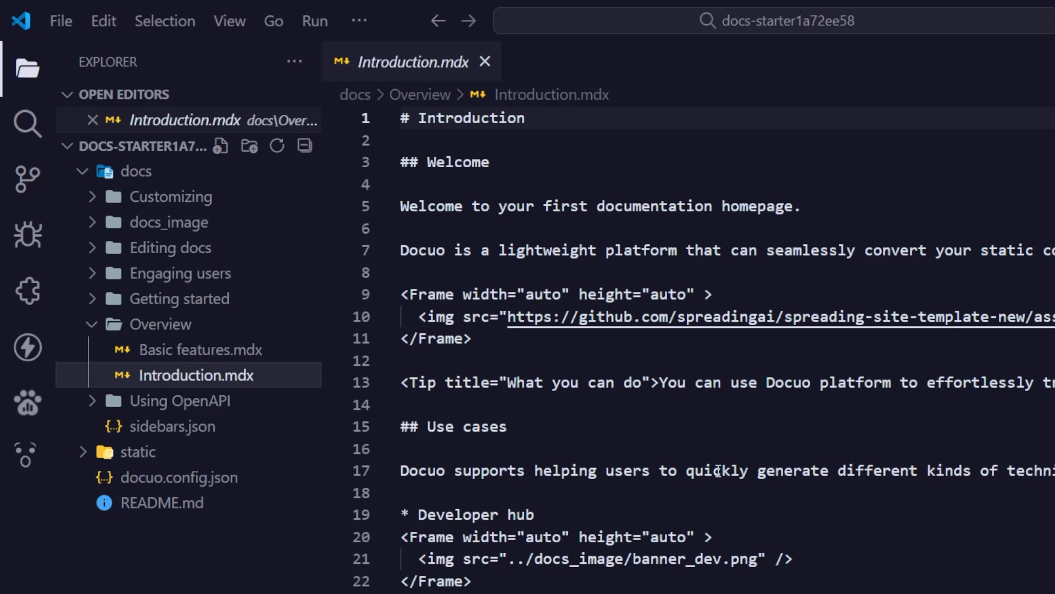
Step: Examine the Developer hub, API reference and Product guides sections of Introduction.mdx in Visual Studio Code
{"action": "scroll", "coordinate": [721, 468], "scroll_direction": "down", "scroll_amount": 3}
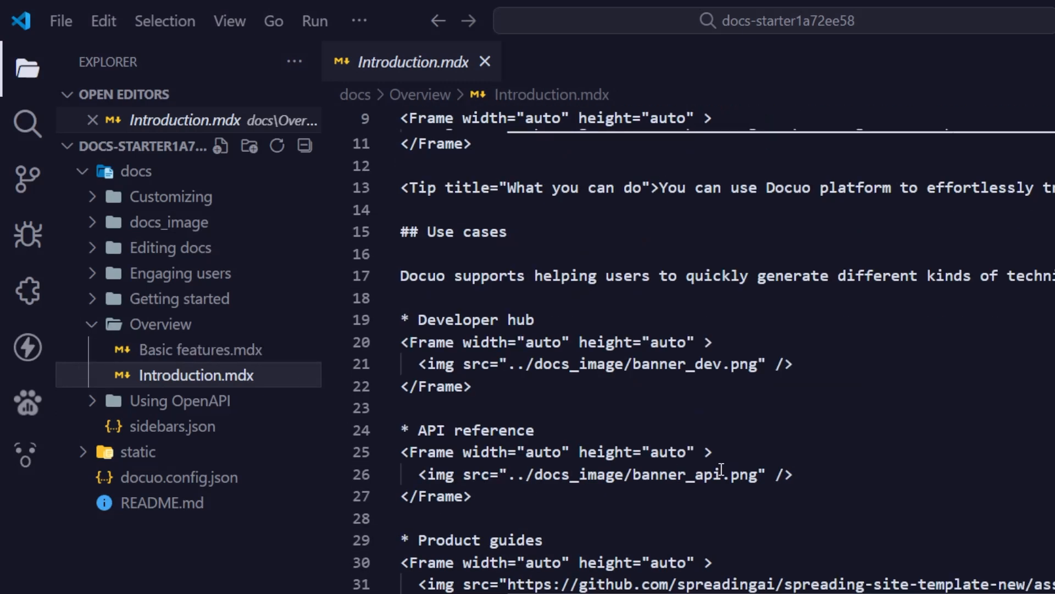
{"action": "left_click", "coordinate": [606, 563]}
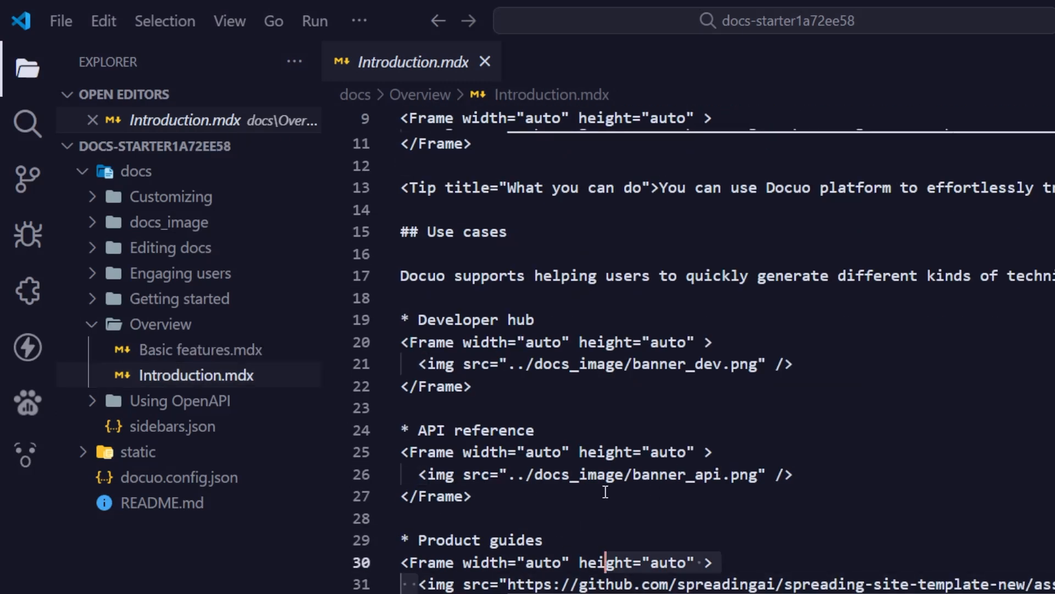
{"action": "left_click_drag", "start_coordinate": [648, 471], "coordinate": [550, 403]}
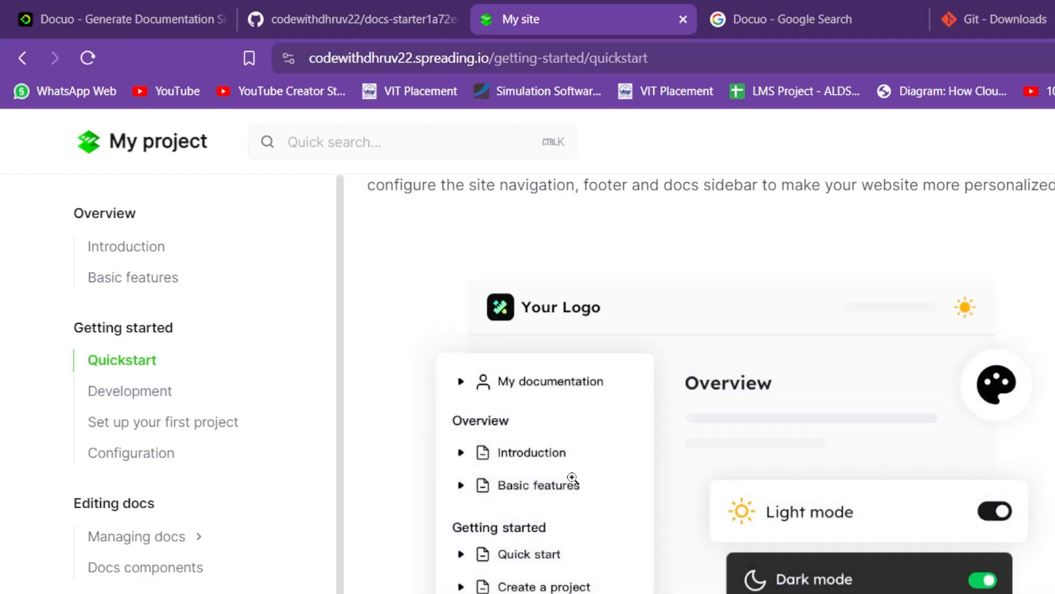
Step: Go back to the Basic features page of the deployed site and examine its feature table
{"action": "scroll", "coordinate": [572, 481], "scroll_direction": "down", "scroll_amount": 3}
{"action": "scroll", "coordinate": [442, 498], "scroll_direction": "up", "scroll_amount": 5}
{"action": "left_click", "coordinate": [135, 281]}
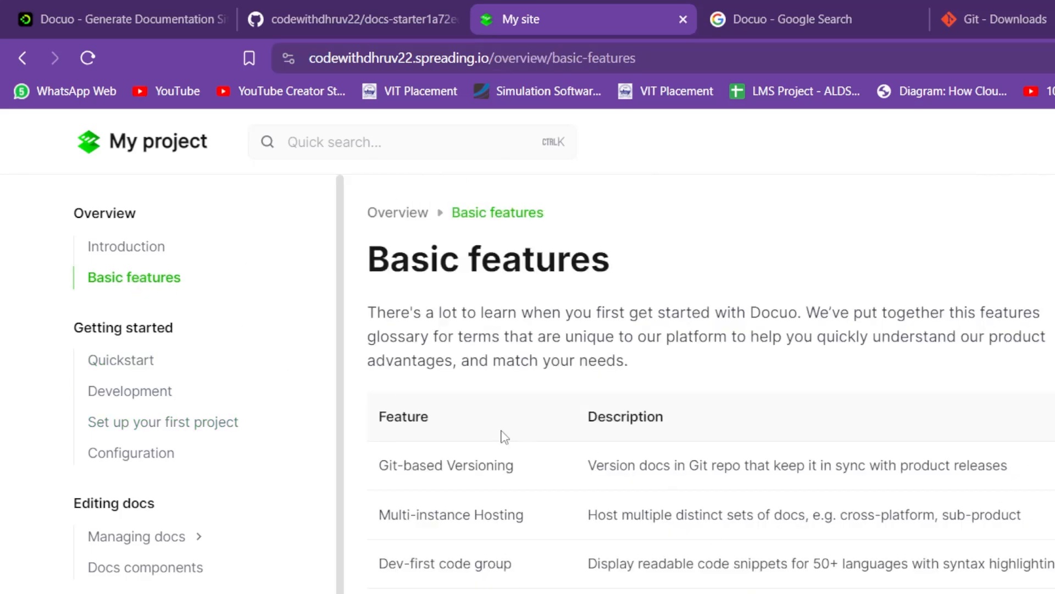
{"action": "left_click_drag", "start_coordinate": [477, 422], "coordinate": [619, 397]}
{"action": "scroll", "coordinate": [643, 437], "scroll_direction": "down", "scroll_amount": 3}
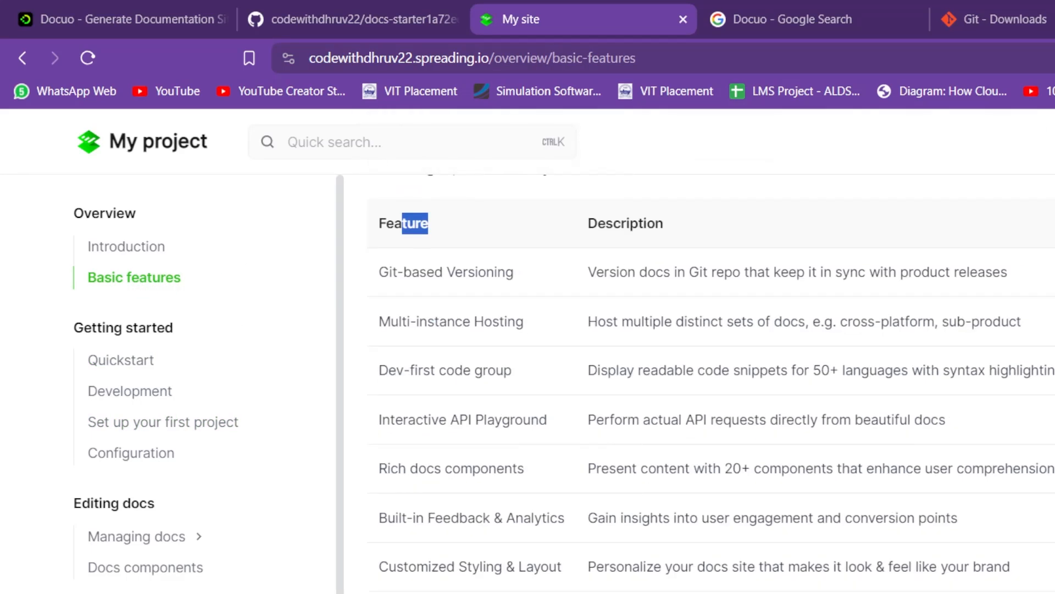
Step: Open Basic features.mdx in Visual Studio Code, highlight its feature table source and compare it with the published page in the browser
{"action": "key", "text": "alt+Tab"}
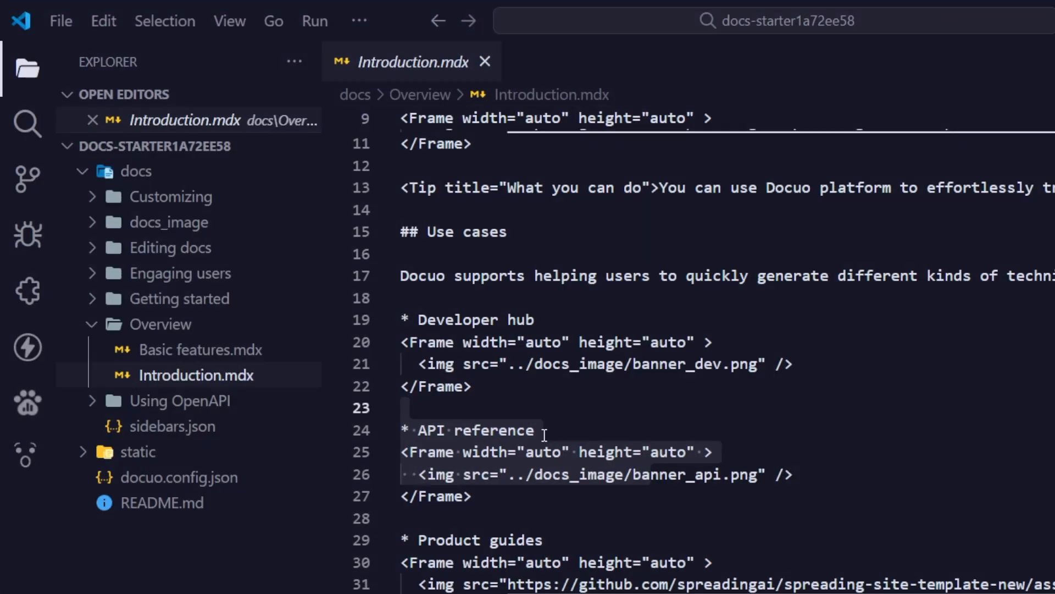
{"action": "left_click", "coordinate": [165, 351]}
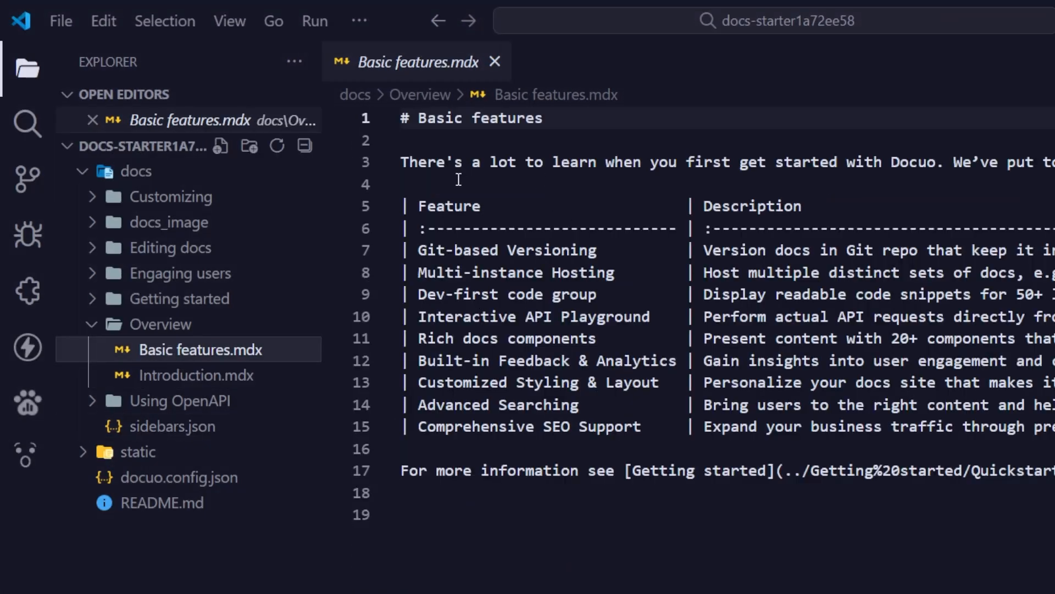
{"action": "left_click_drag", "start_coordinate": [458, 180], "coordinate": [1053, 404]}
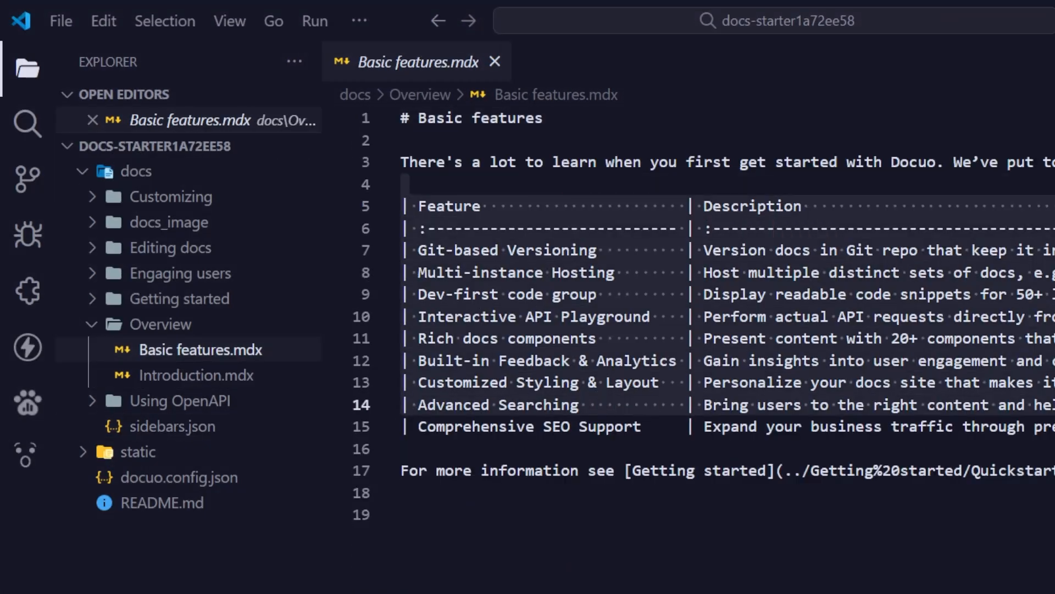
{"action": "key", "text": "alt+Tab"}
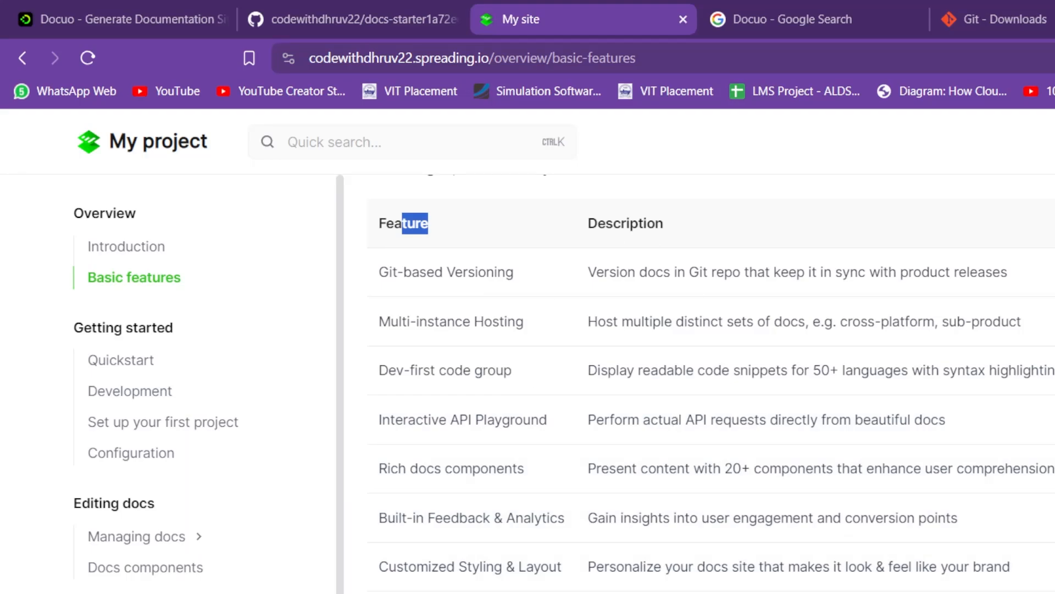
{"action": "key", "text": "alt+Tab"}
{"action": "key", "text": "alt+Tab"}
Step: Expand Managing docs on the deployed site and read through the Sidebar page with its sidebars.json examples
{"action": "left_click", "coordinate": [179, 538]}
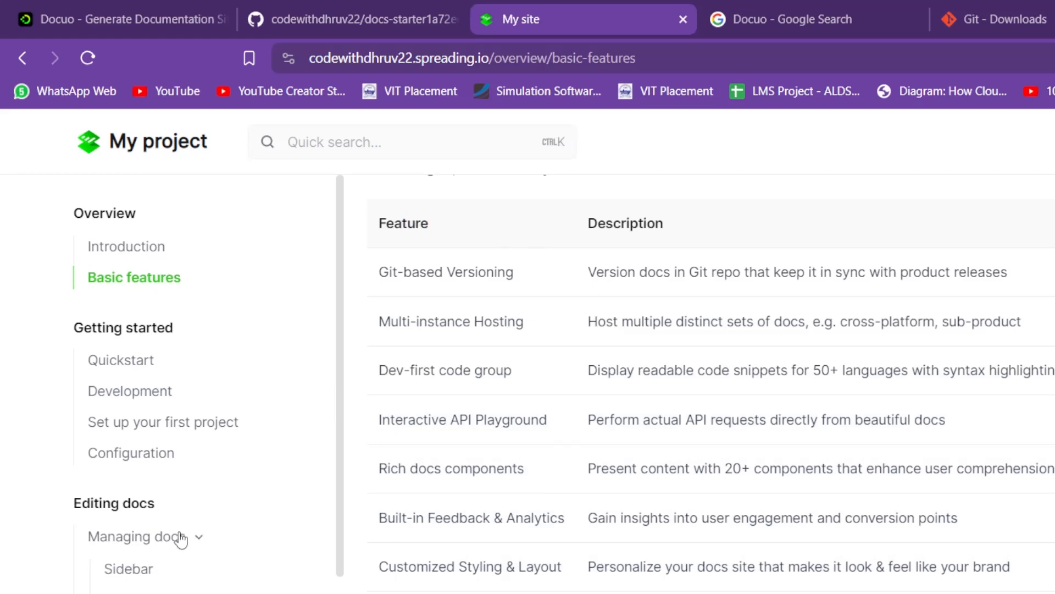
{"action": "scroll", "coordinate": [184, 530], "scroll_direction": "down", "scroll_amount": 2}
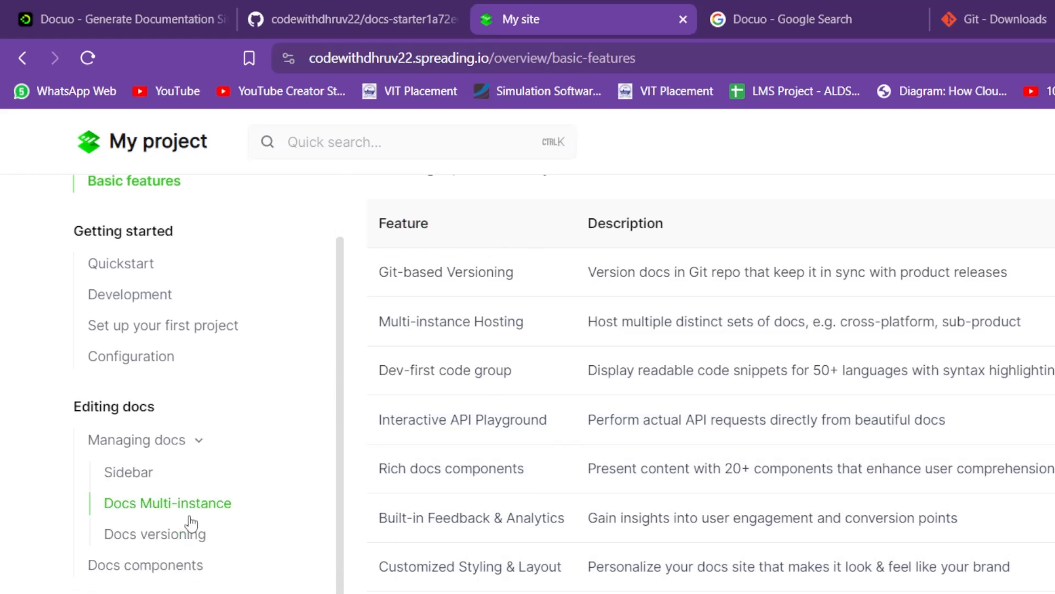
{"action": "left_click", "coordinate": [159, 479]}
{"action": "scroll", "coordinate": [511, 500], "scroll_direction": "down", "scroll_amount": 8}
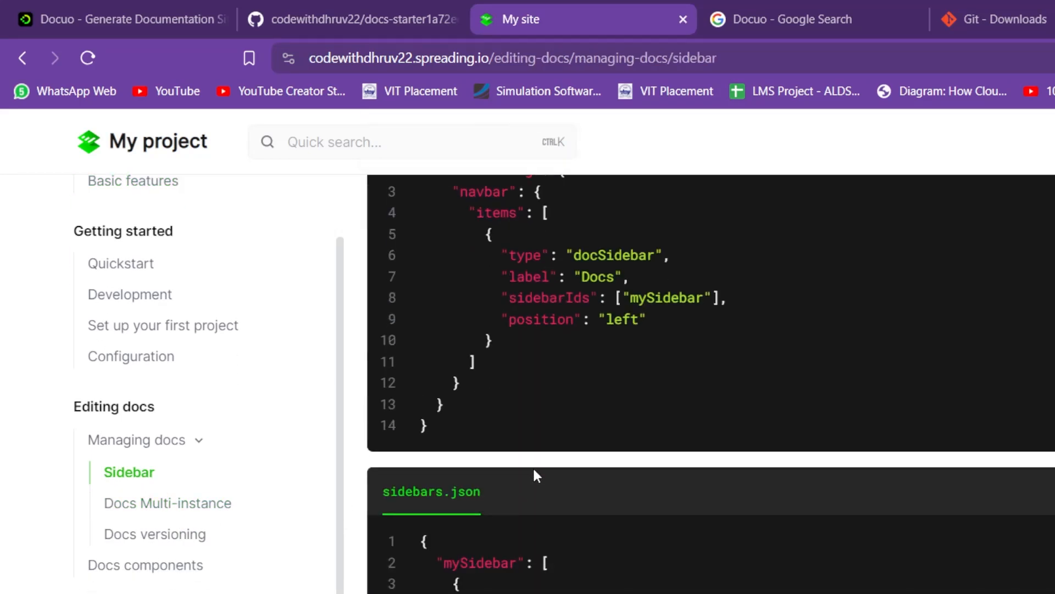
{"action": "scroll", "coordinate": [533, 469], "scroll_direction": "down", "scroll_amount": 20}
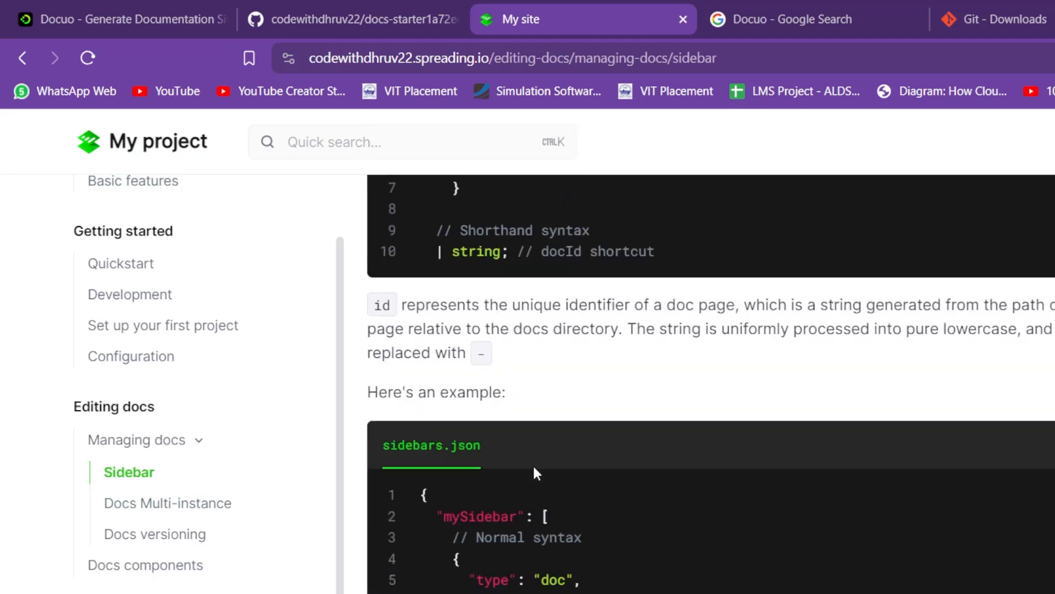
Step: Read further down the Sidebar page and compare the longhand and shorthand code examples in its Doc shorthand section
{"action": "scroll", "coordinate": [534, 470], "scroll_direction": "down", "scroll_amount": 12}
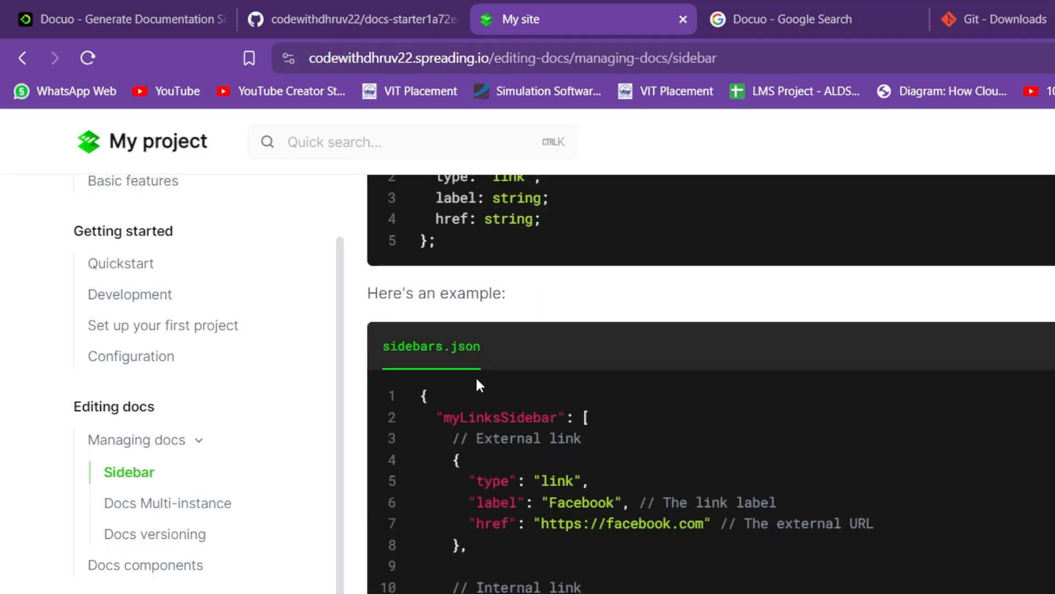
{"action": "scroll", "coordinate": [476, 385], "scroll_direction": "down", "scroll_amount": 15}
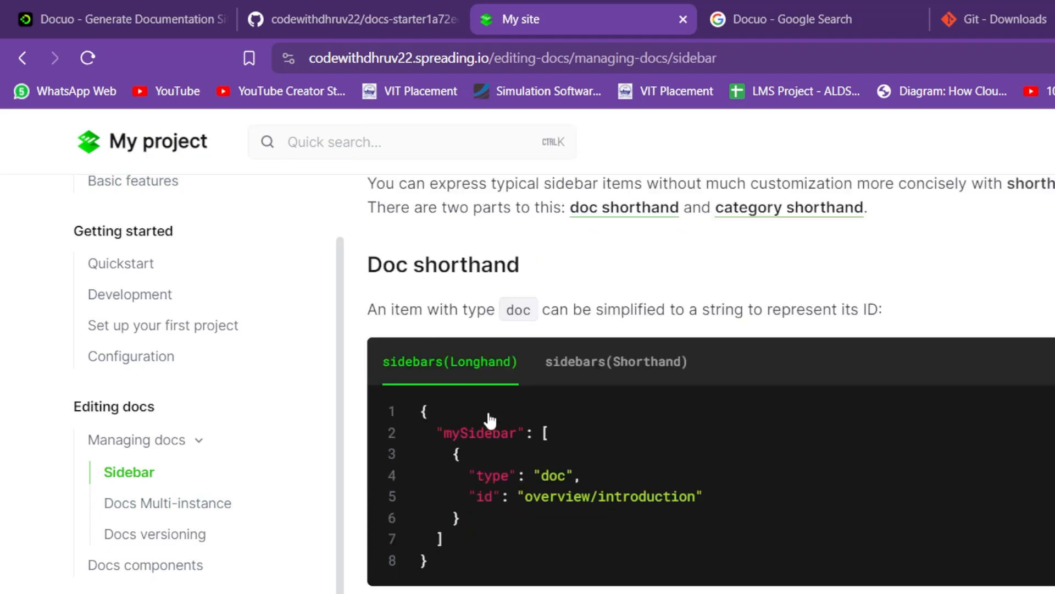
{"action": "scroll", "coordinate": [491, 421], "scroll_direction": "down", "scroll_amount": 6}
{"action": "scroll", "coordinate": [488, 419], "scroll_direction": "up", "scroll_amount": 6}
{"action": "left_click", "coordinate": [601, 227]}
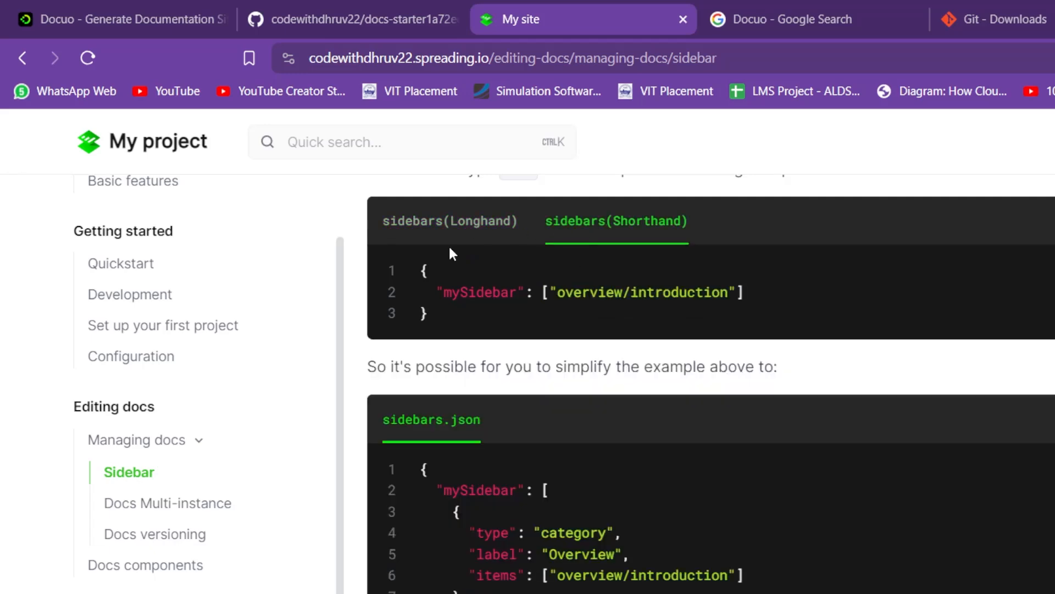
{"action": "left_click", "coordinate": [455, 226]}
{"action": "left_click", "coordinate": [571, 225]}
{"action": "left_click", "coordinate": [476, 228]}
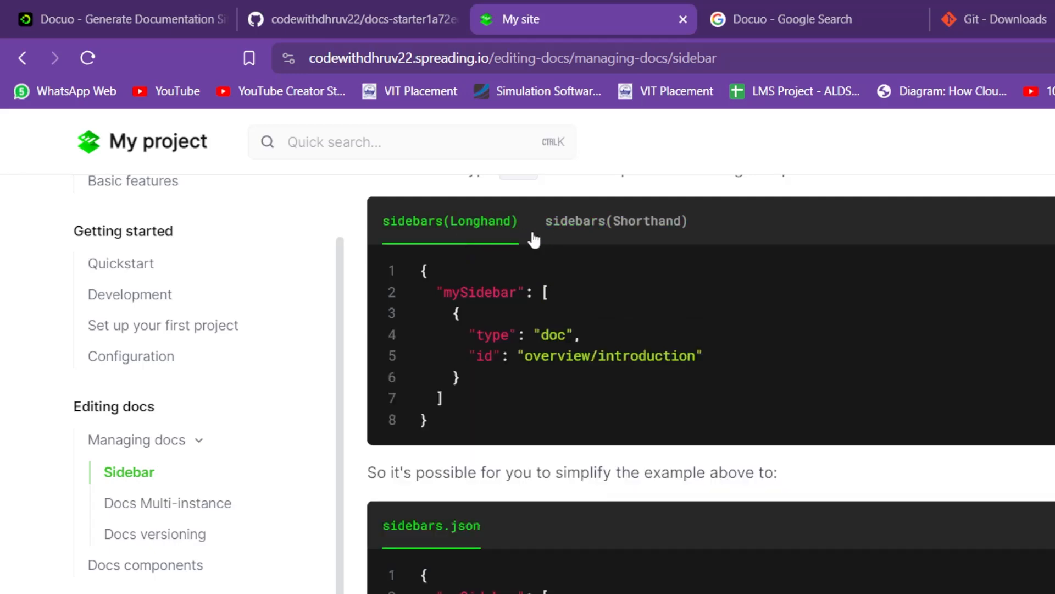
Step: Review the autogenerated sidebar, simplified sidebars.json and Link sections of the Sidebar page
{"action": "scroll", "coordinate": [664, 309], "scroll_direction": "down", "scroll_amount": 12}
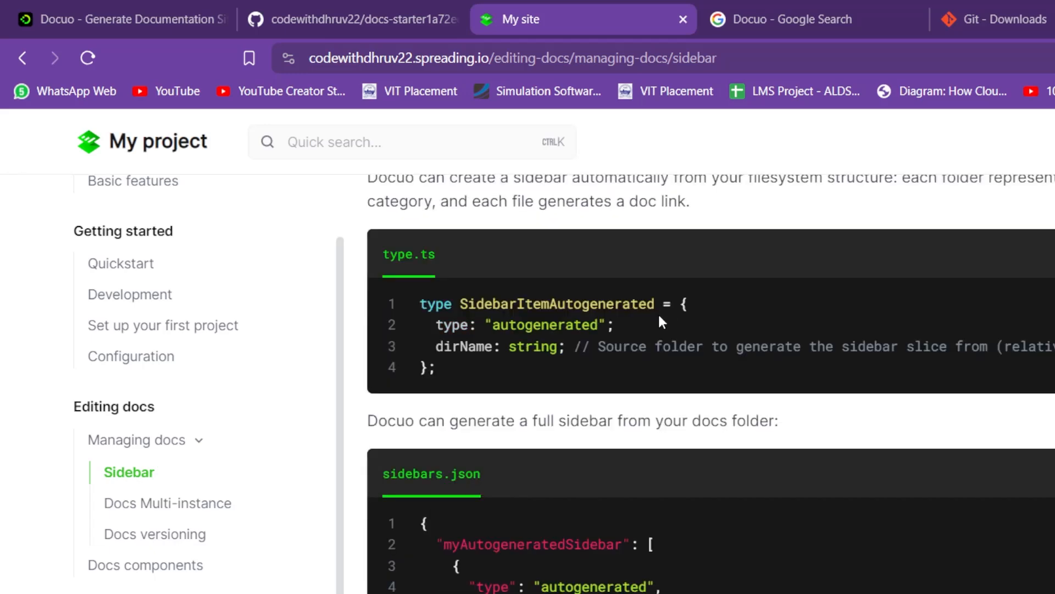
{"action": "scroll", "coordinate": [470, 369], "scroll_direction": "up", "scroll_amount": 10}
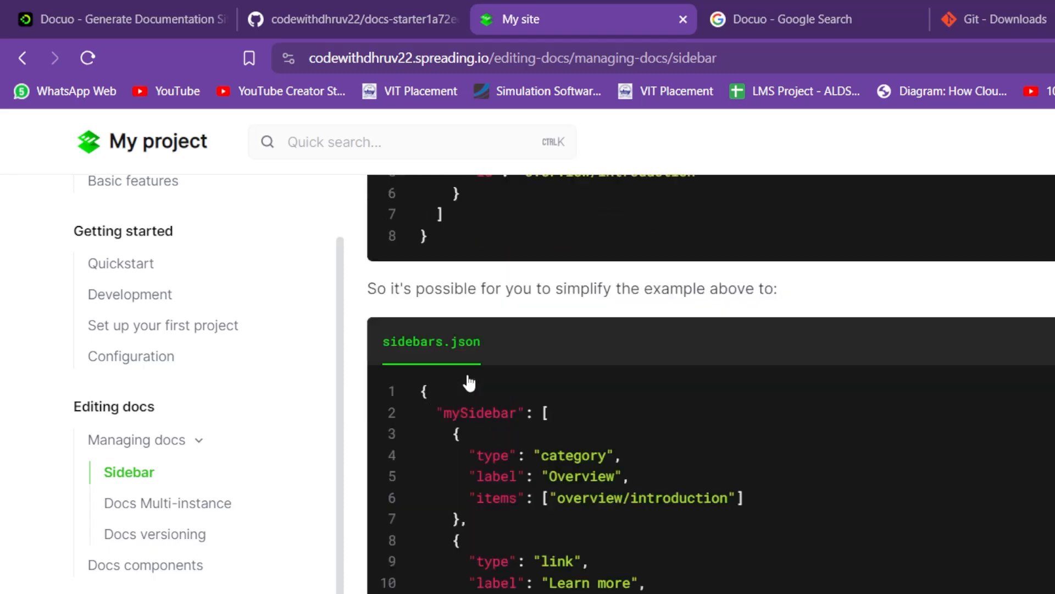
{"action": "scroll", "coordinate": [468, 375], "scroll_direction": "up", "scroll_amount": 15}
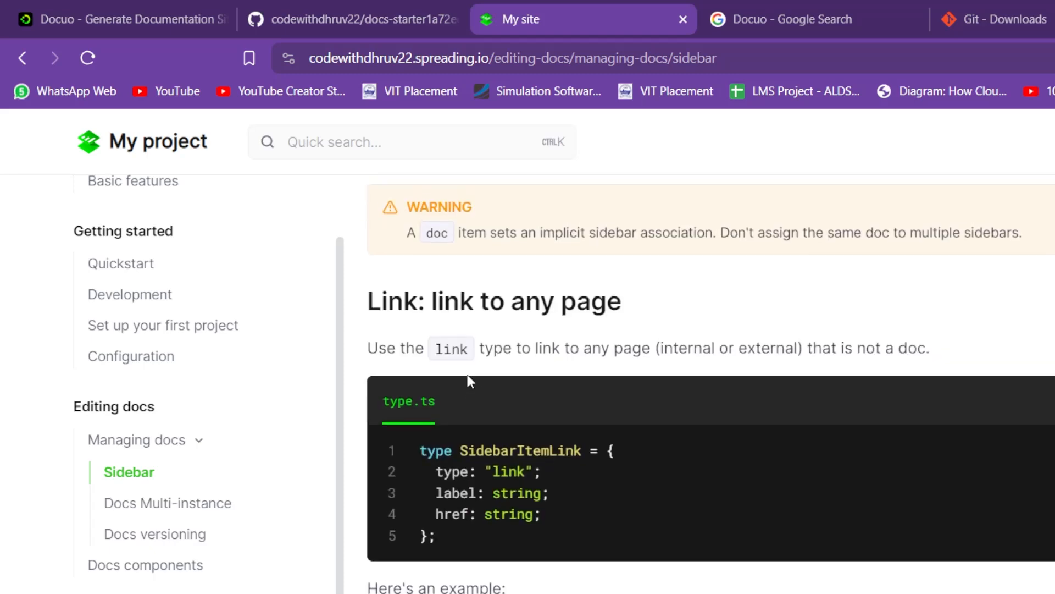
{"action": "scroll", "coordinate": [467, 374], "scroll_direction": "up", "scroll_amount": 5}
{"action": "scroll", "coordinate": [212, 523], "scroll_direction": "down", "scroll_amount": 4}
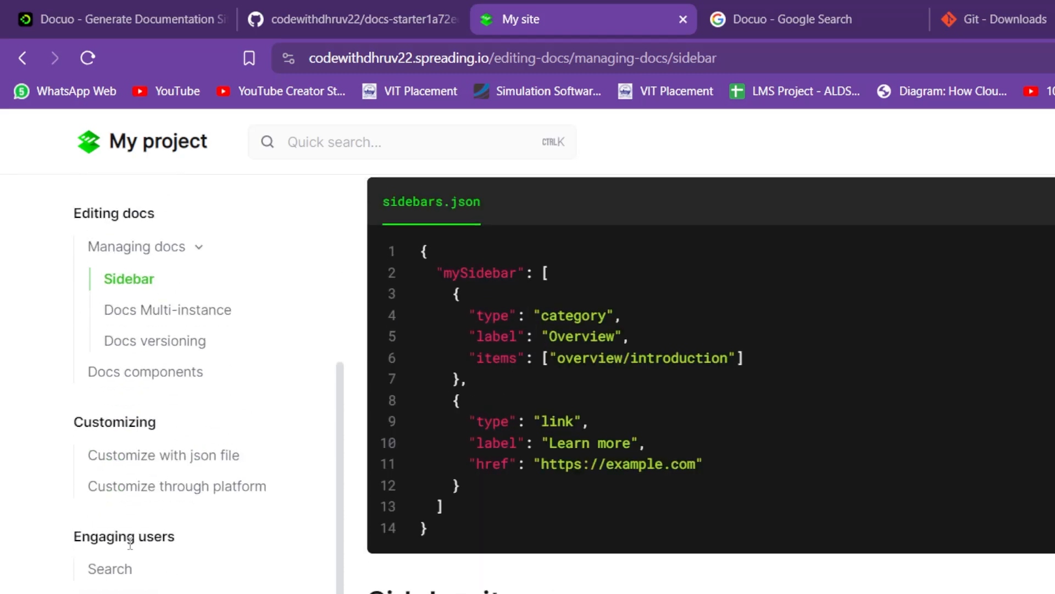
Step: Open the Search page under Engaging users, read its Algolia DocSearch content, and open and close the site's quick search
{"action": "left_click", "coordinate": [124, 571]}
{"action": "scroll", "coordinate": [687, 555], "scroll_direction": "down", "scroll_amount": 7}
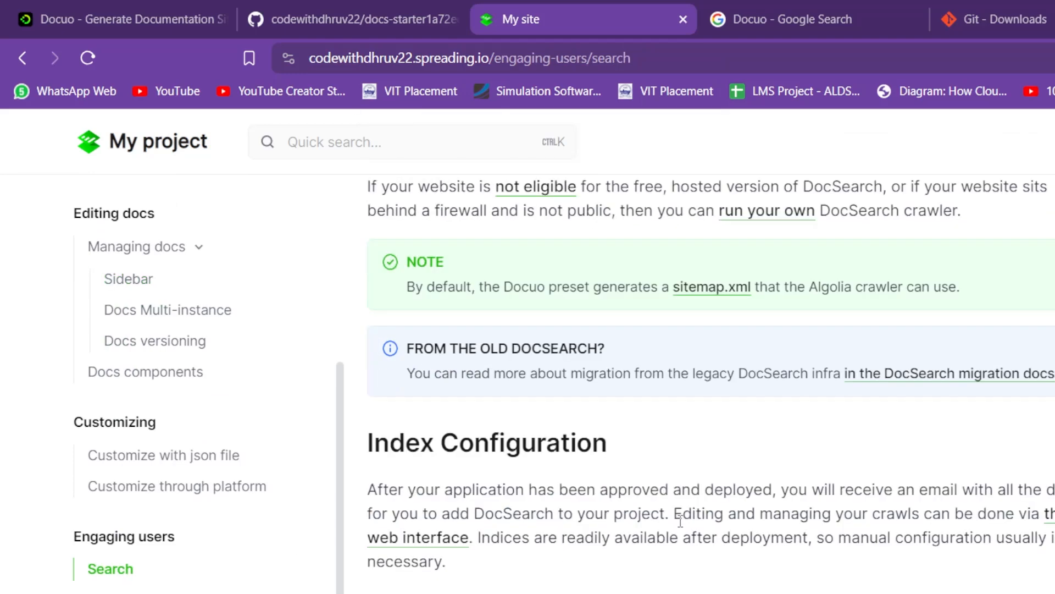
{"action": "scroll", "coordinate": [656, 533], "scroll_direction": "up", "scroll_amount": 1}
{"action": "scroll", "coordinate": [654, 532], "scroll_direction": "down", "scroll_amount": 6}
{"action": "scroll", "coordinate": [441, 204], "scroll_direction": "up", "scroll_amount": 20}
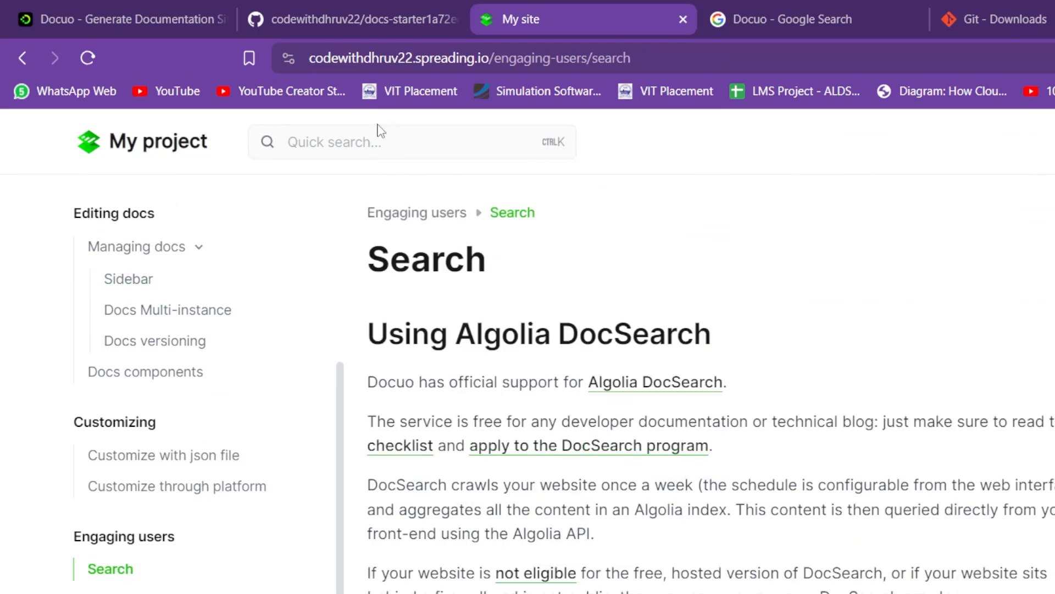
{"action": "left_click", "coordinate": [371, 147]}
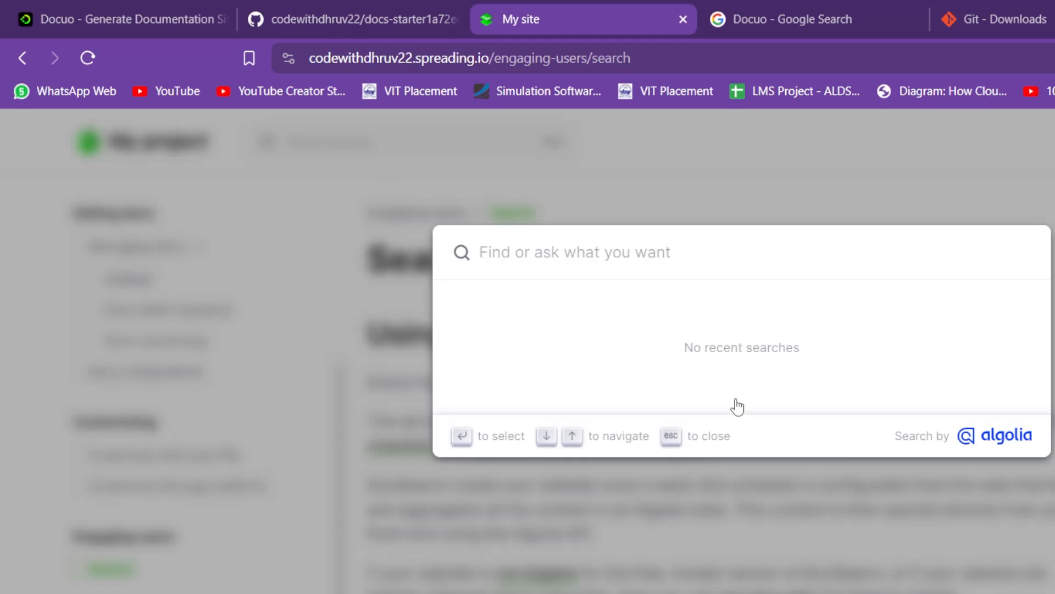
{"action": "left_click", "coordinate": [727, 537]}
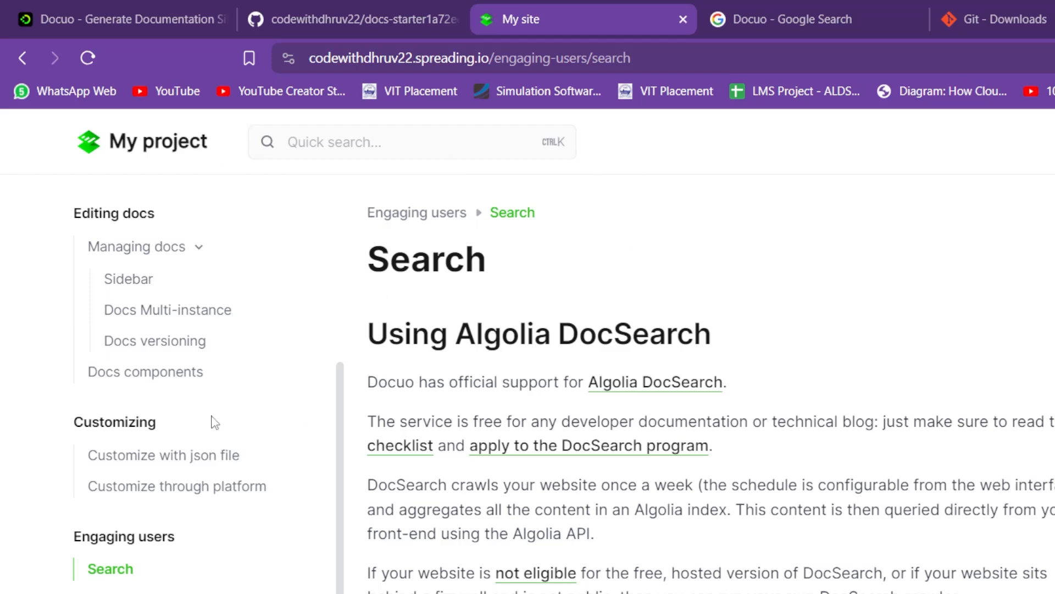
Step: Return to the Introduction page under Overview and look over its welcome text, banner and Use cases section
{"action": "scroll", "coordinate": [214, 422], "scroll_direction": "up", "scroll_amount": 5}
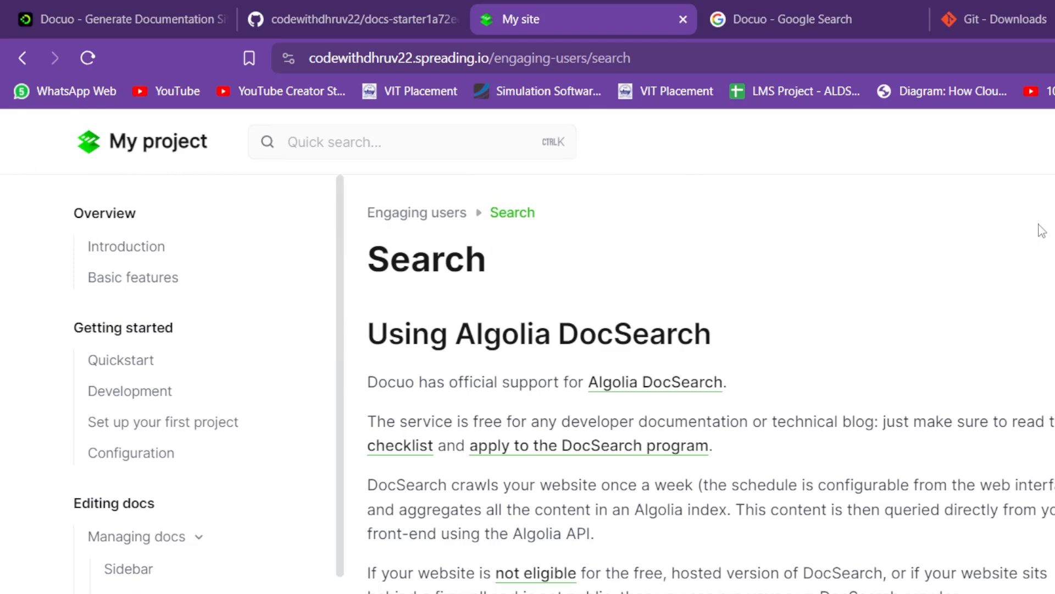
{"action": "left_click", "coordinate": [137, 248]}
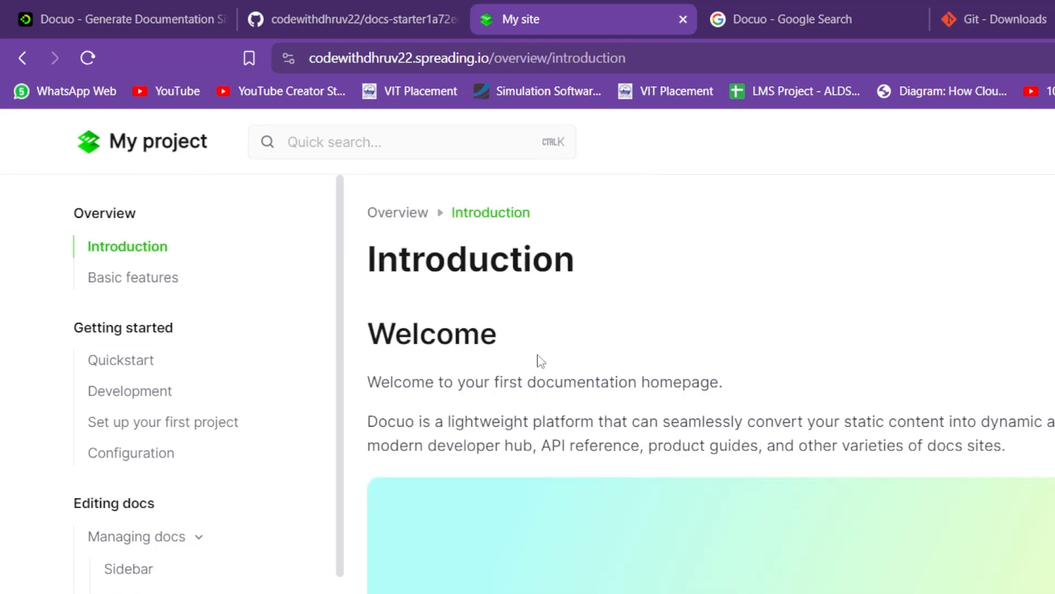
{"action": "scroll", "coordinate": [698, 467], "scroll_direction": "down", "scroll_amount": 5}
{"action": "scroll", "coordinate": [717, 412], "scroll_direction": "up", "scroll_amount": 5}
{"action": "scroll", "coordinate": [772, 258], "scroll_direction": "down", "scroll_amount": 8}
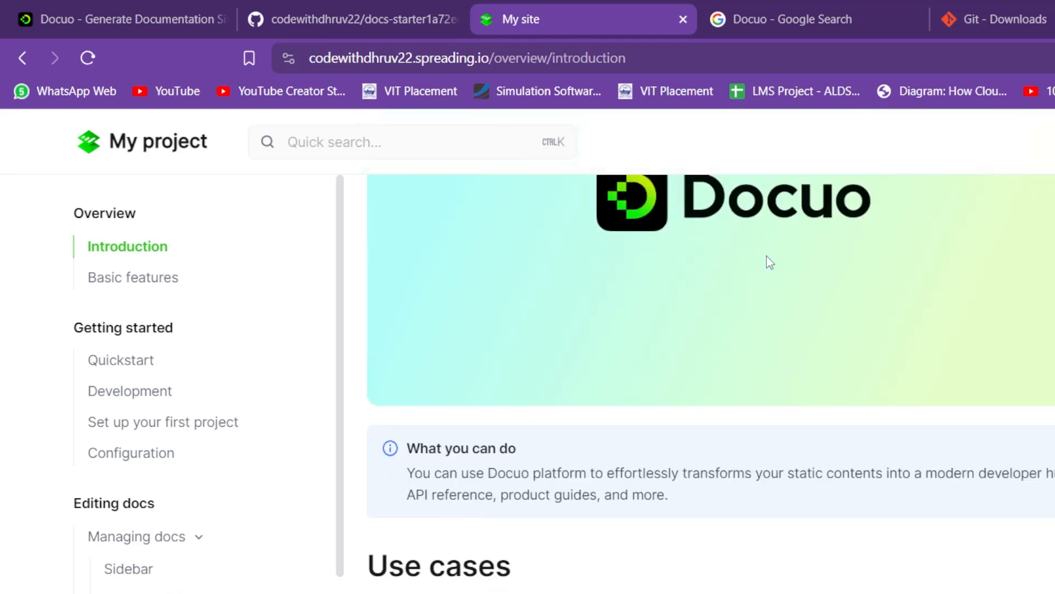
{"action": "scroll", "coordinate": [766, 256], "scroll_direction": "up", "scroll_amount": 5}
{"action": "scroll", "coordinate": [767, 256], "scroll_direction": "up", "scroll_amount": 5}
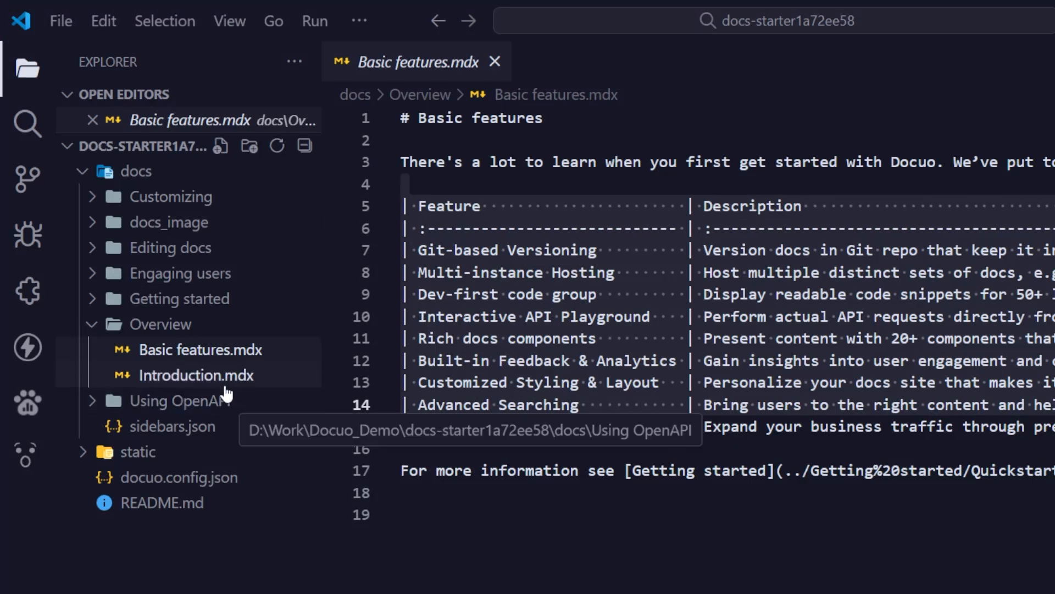
Step: Switch to Visual Studio Code, collapse the Overview folder and briefly check the Customizing folder
{"action": "left_click", "coordinate": [164, 324]}
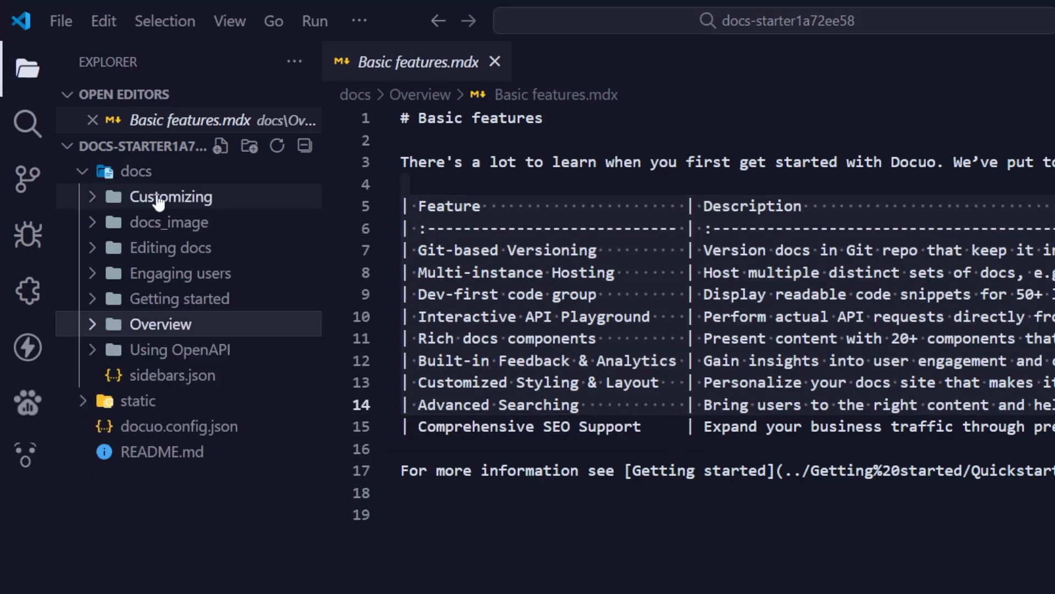
{"action": "left_click", "coordinate": [159, 197]}
{"action": "left_click", "coordinate": [159, 198]}
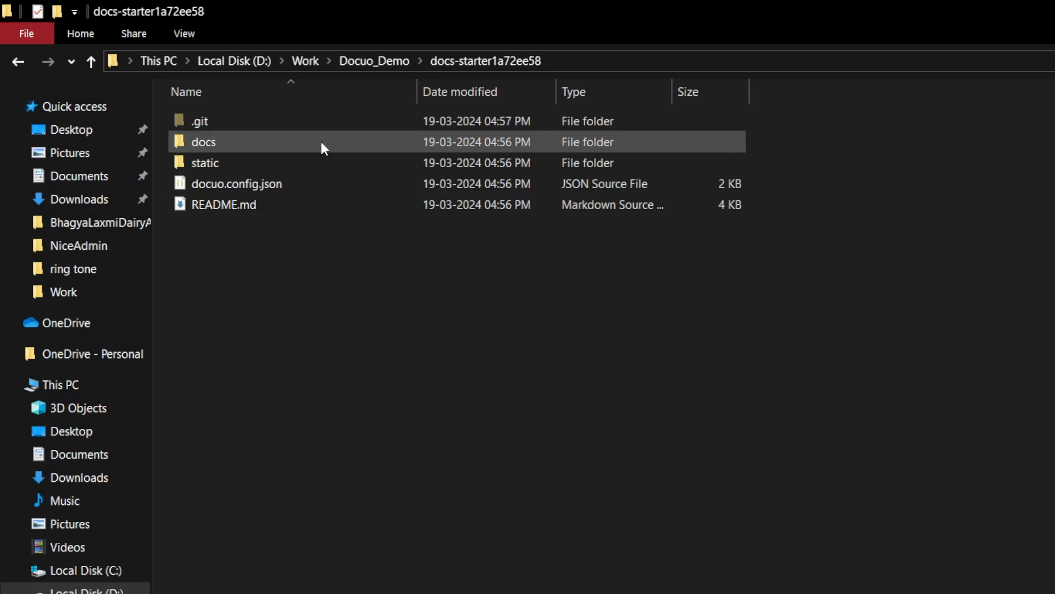
Step: In File Explorer, delete every folder inside the project's docs folder from Customizing through Using OpenAPI, keeping sidebars.json
{"action": "double_click", "coordinate": [321, 141]}
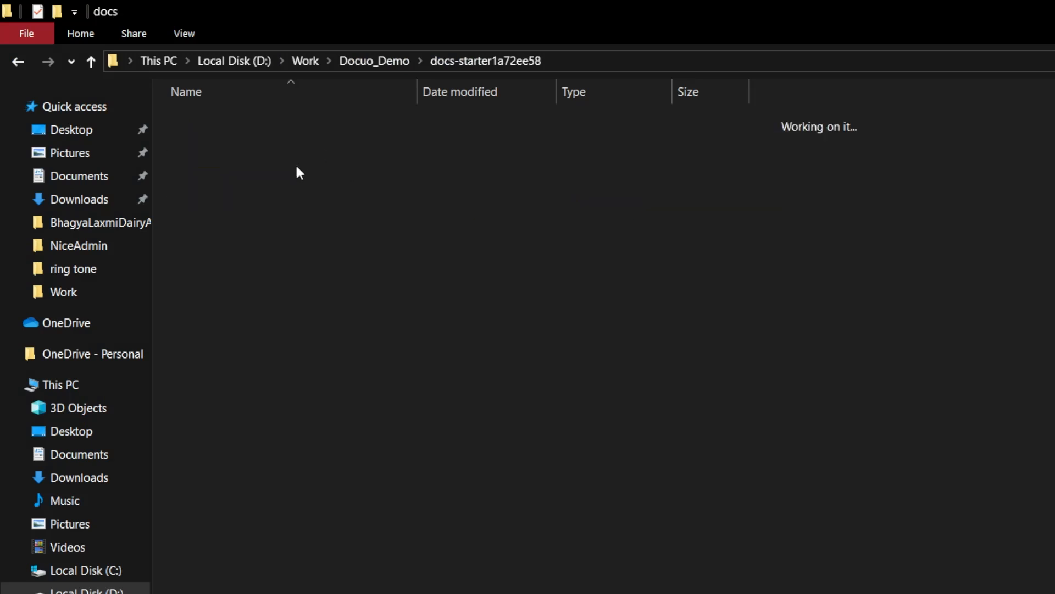
{"action": "left_click", "coordinate": [265, 226], "text": "shift"}
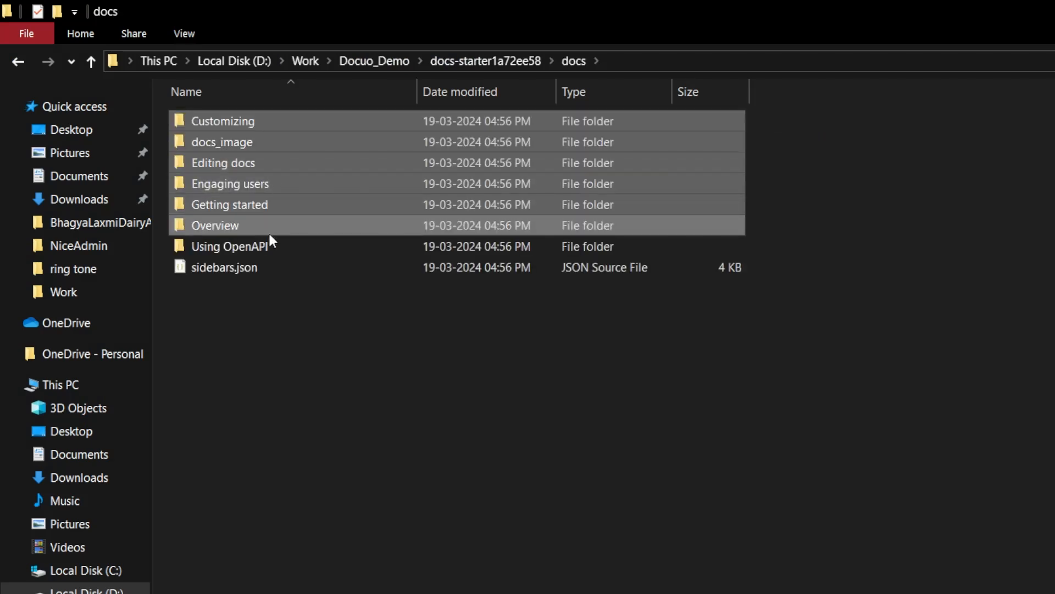
{"action": "left_click", "coordinate": [271, 248], "text": "shift"}
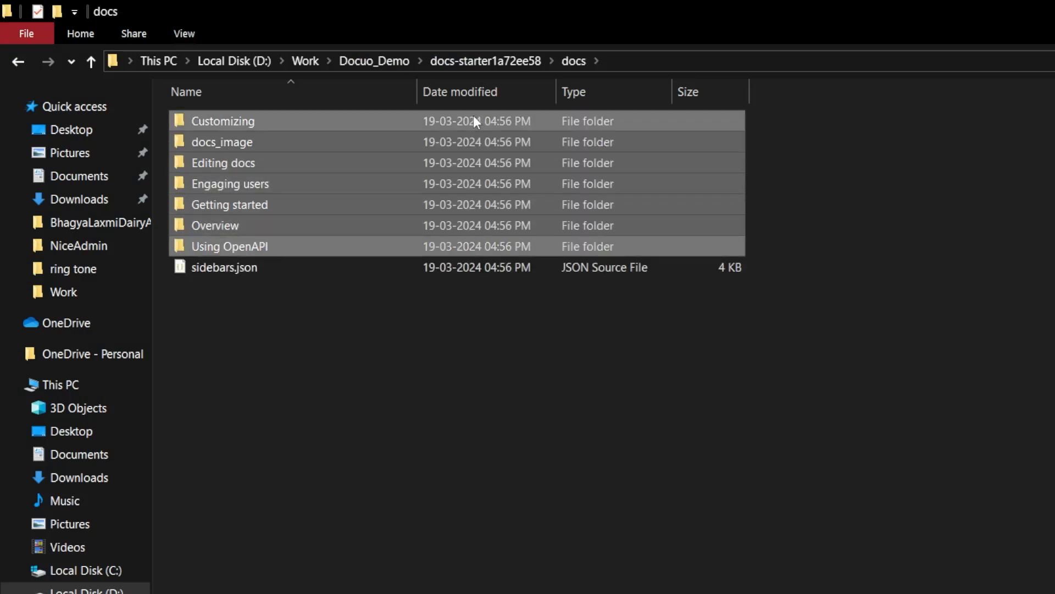
{"action": "key", "text": "Delete"}
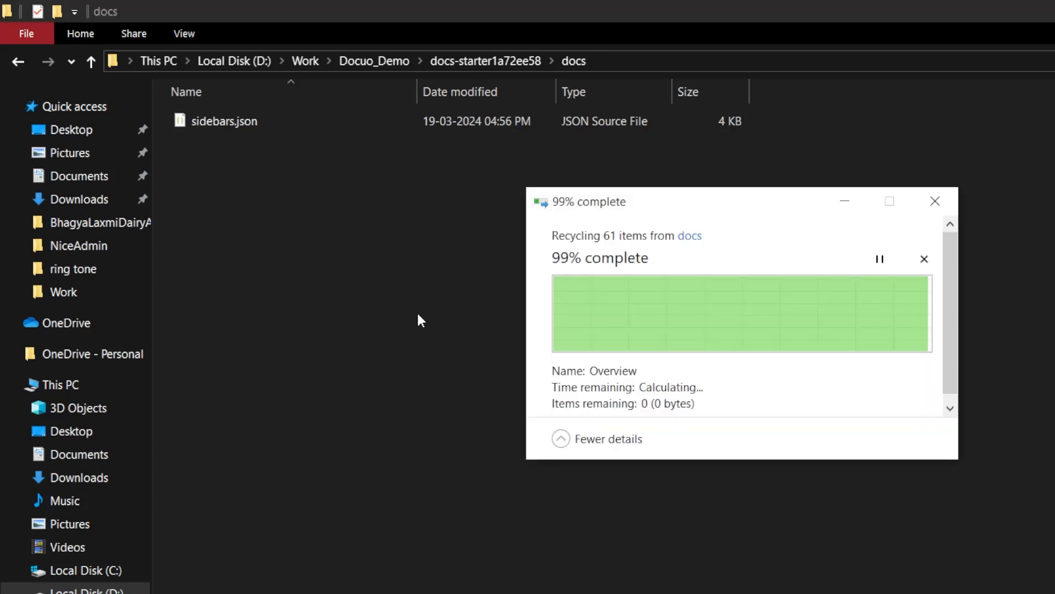
Step: Create a folder named doc inside the docs folder, enlarge the file icons and open the folder
{"action": "right_click", "coordinate": [417, 315]}
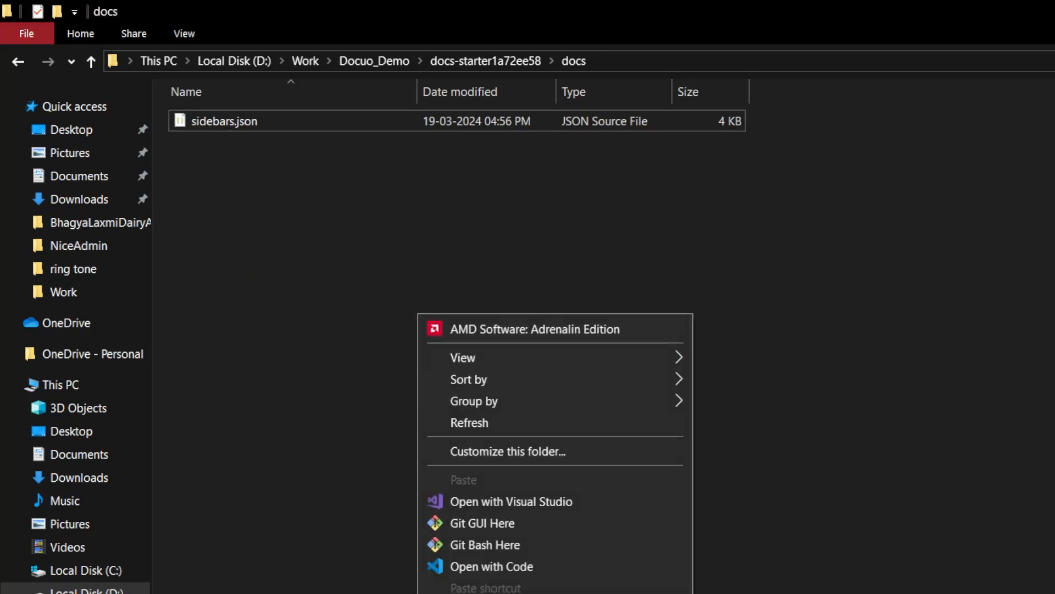
{"action": "left_click", "coordinate": [867, 459]}
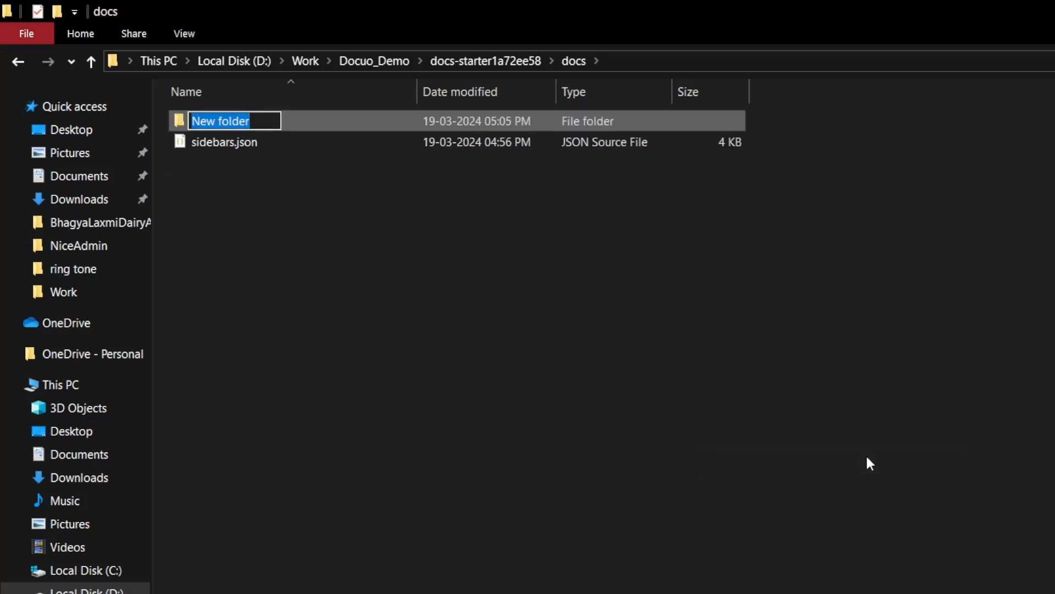
{"action": "type", "text": "doc"}
{"action": "key", "text": "Return"}
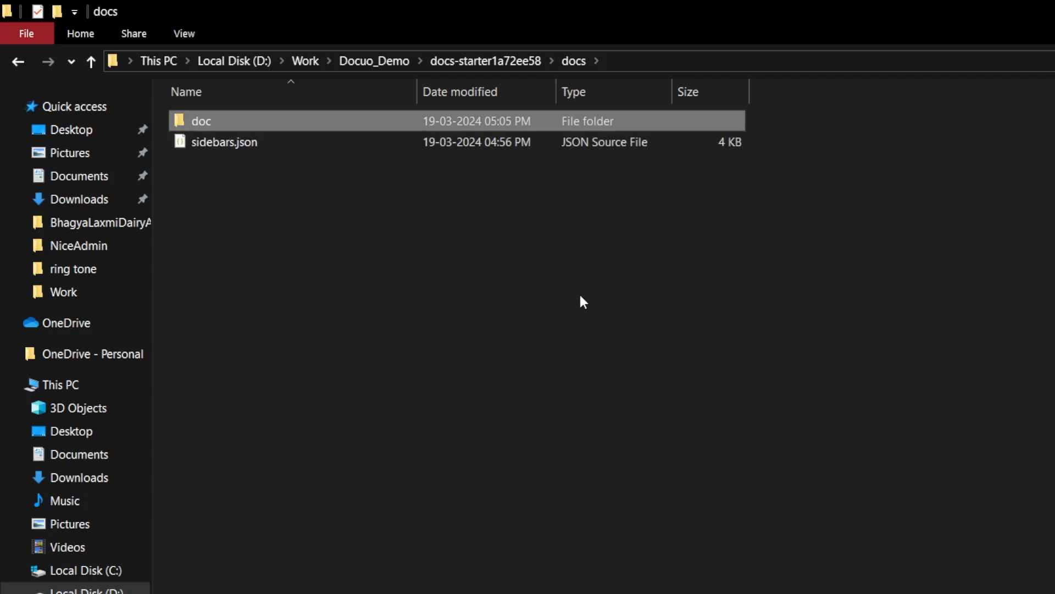
{"action": "scroll", "coordinate": [578, 292], "scroll_direction": "up", "scroll_amount": 5}
{"action": "scroll", "coordinate": [569, 297], "scroll_direction": "up", "scroll_amount": 2}
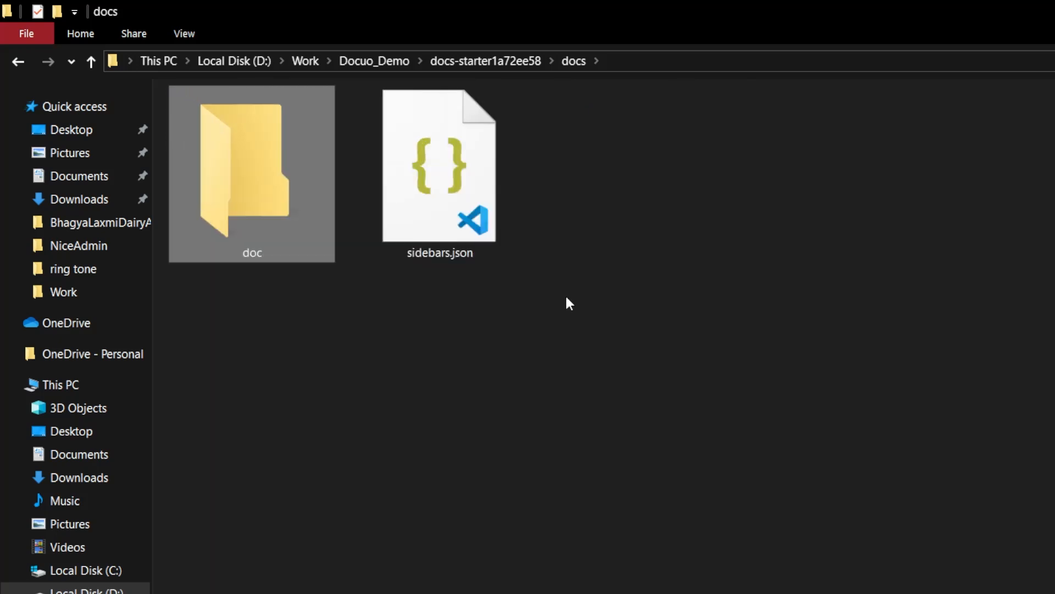
{"action": "double_click", "coordinate": [346, 240]}
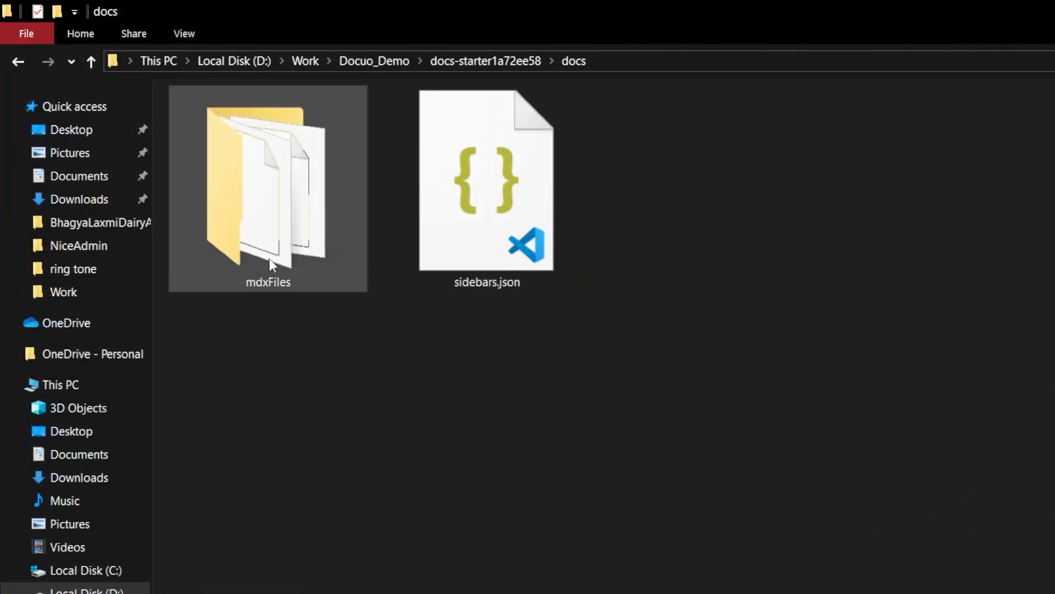
Step: Check the contents of the mdxFiles folder, then open sidebars.json and expand mdxFiles in Visual Studio Code
{"action": "mouse_move", "coordinate": [279, 235]}
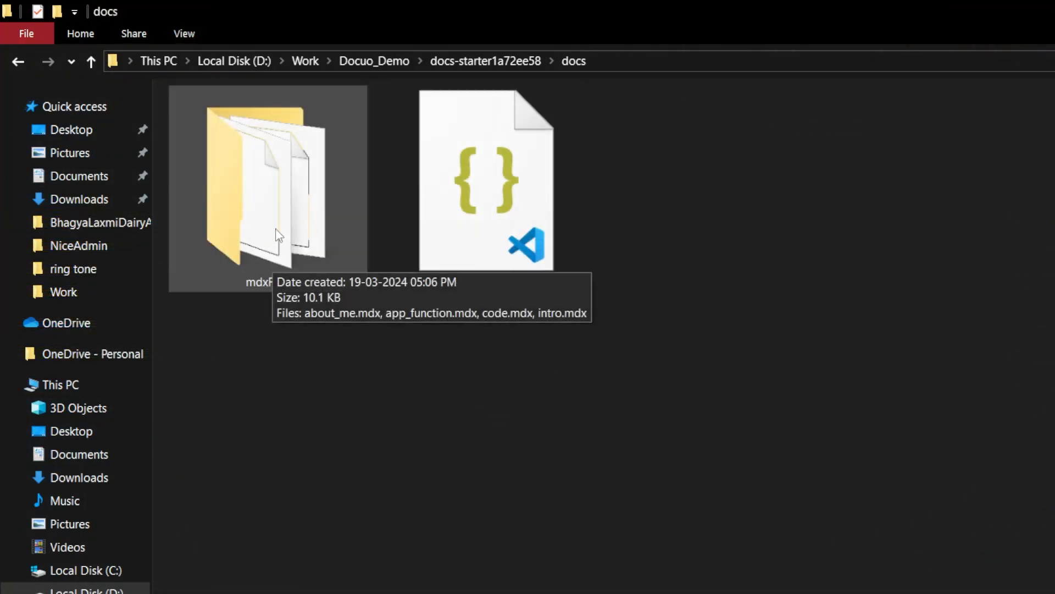
{"action": "double_click", "coordinate": [247, 217]}
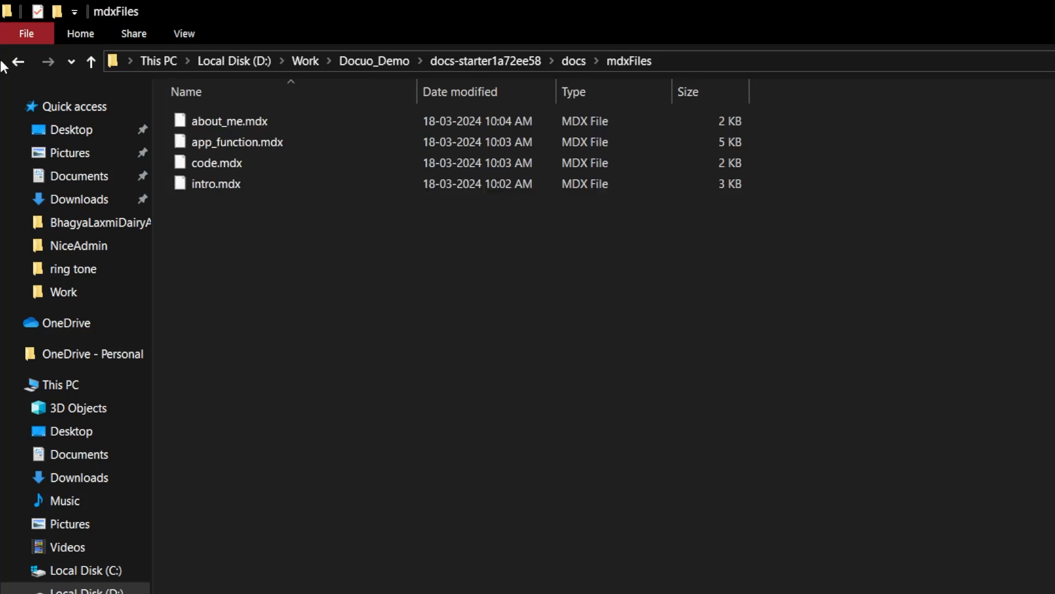
{"action": "key", "text": "alt+Tab"}
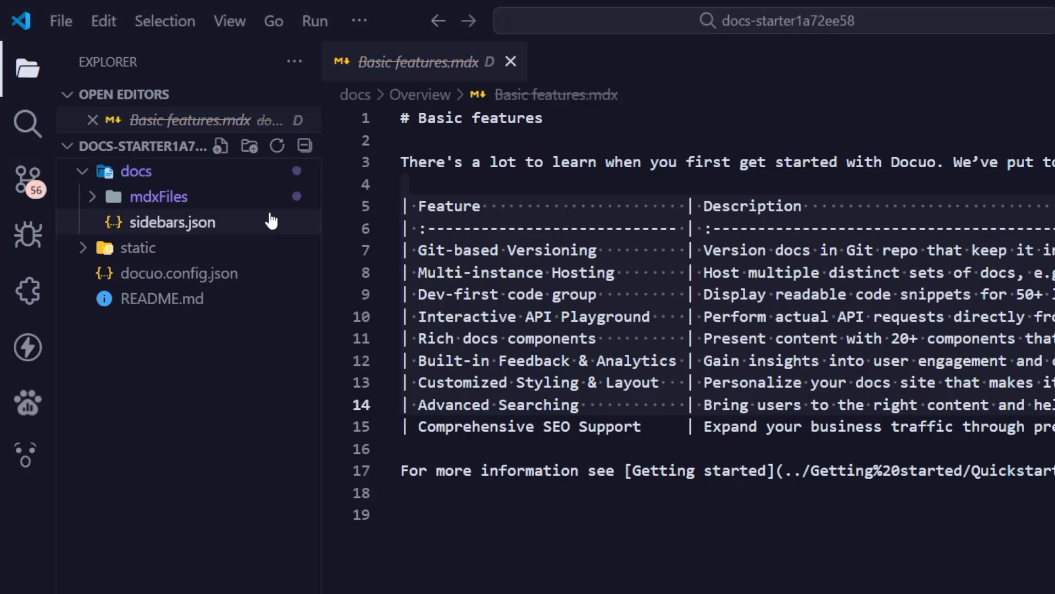
{"action": "left_click", "coordinate": [228, 220]}
{"action": "left_click", "coordinate": [221, 202]}
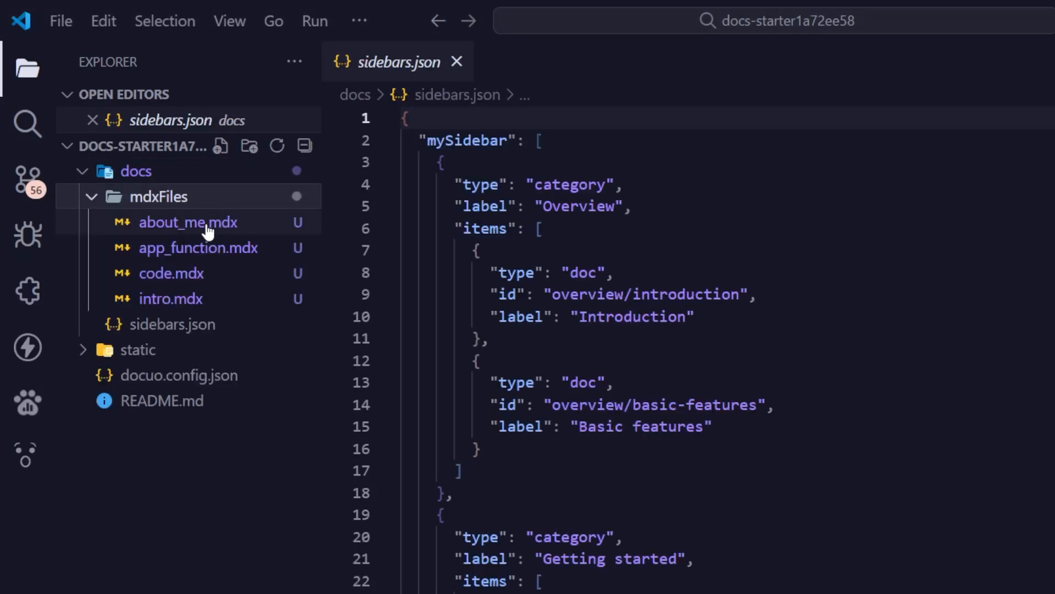
Step: Read through about_me.mdx, app_function.mdx and code.mdx in the mdxFiles folder
{"action": "left_click", "coordinate": [212, 226]}
{"action": "scroll", "coordinate": [768, 341], "scroll_direction": "down", "scroll_amount": 5}
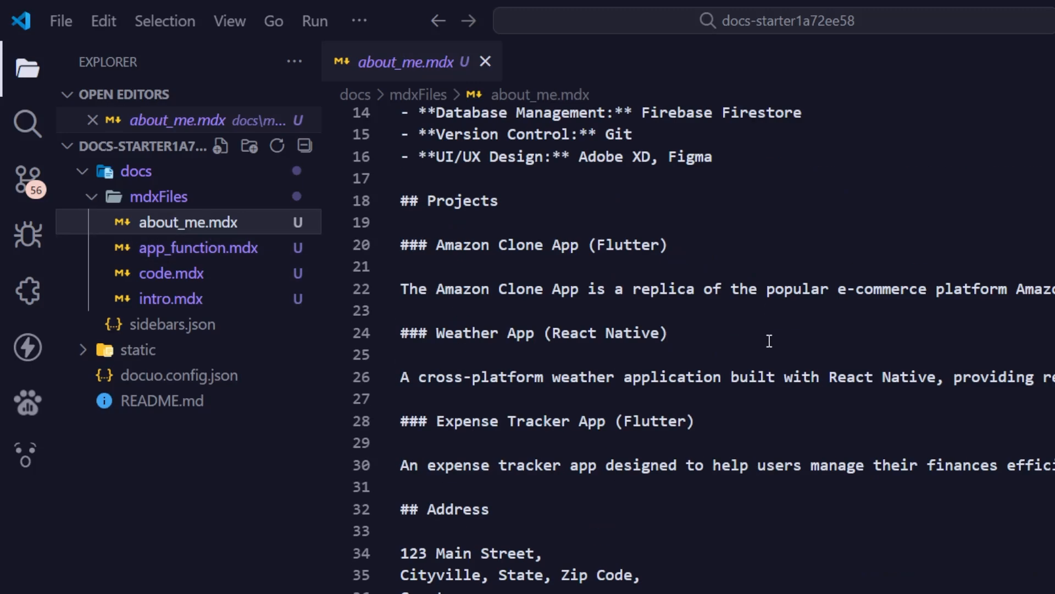
{"action": "scroll", "coordinate": [768, 350], "scroll_direction": "up", "scroll_amount": 5}
{"action": "left_click", "coordinate": [275, 250]}
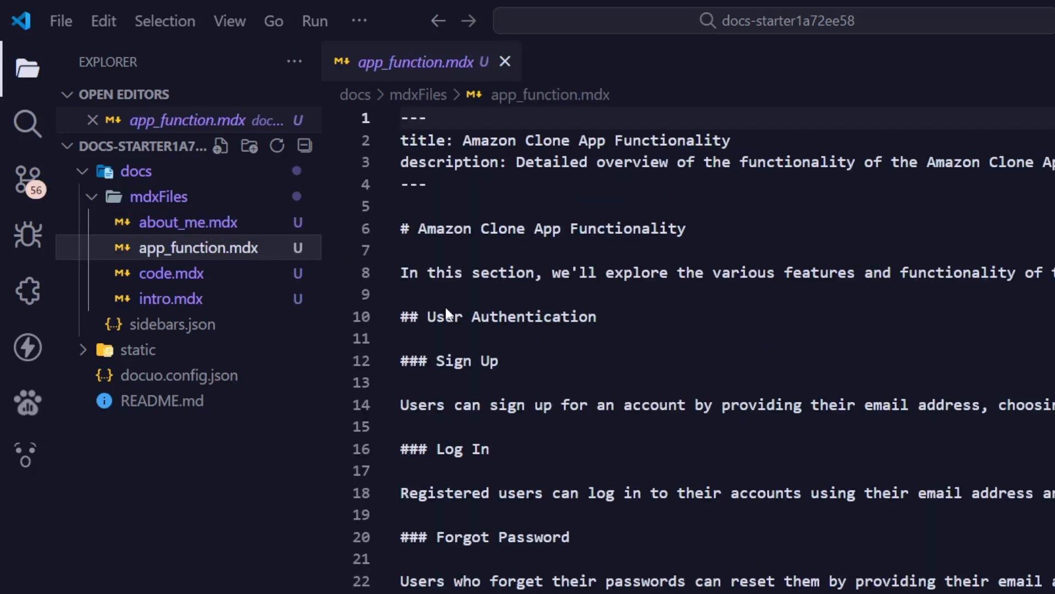
{"action": "scroll", "coordinate": [761, 321], "scroll_direction": "down", "scroll_amount": 9}
{"action": "scroll", "coordinate": [761, 321], "scroll_direction": "down", "scroll_amount": 3}
{"action": "scroll", "coordinate": [761, 321], "scroll_direction": "up", "scroll_amount": 9}
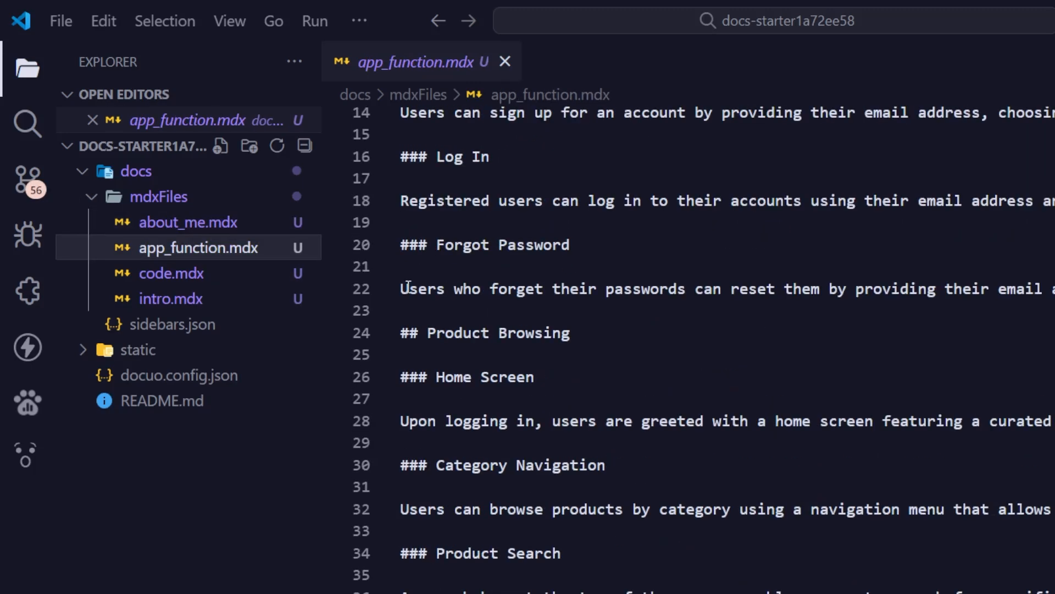
{"action": "left_click", "coordinate": [251, 275]}
{"action": "scroll", "coordinate": [585, 298], "scroll_direction": "down", "scroll_amount": 12}
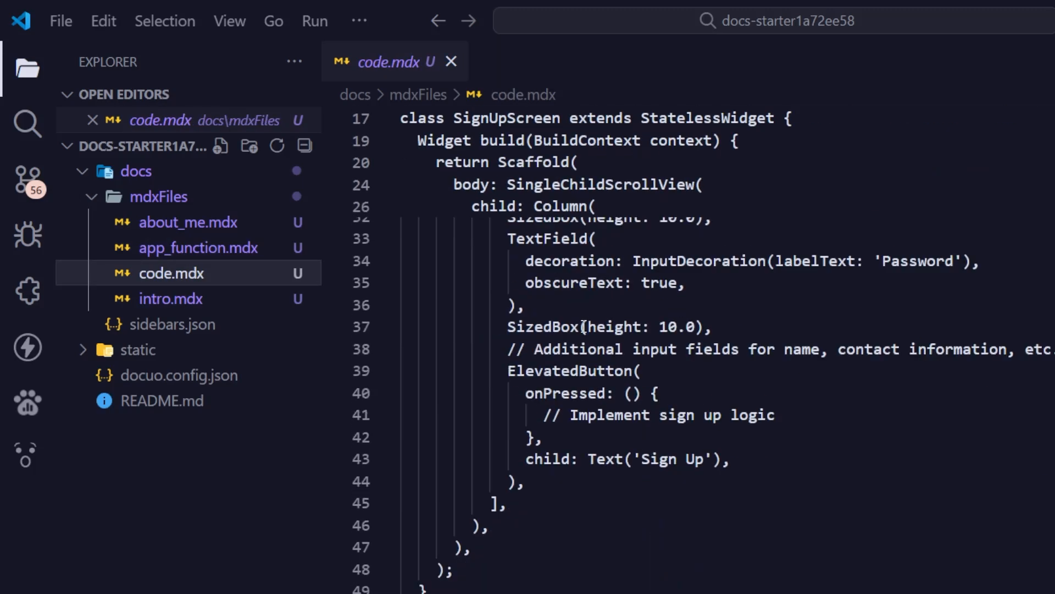
Step: Return to the start of code.mdx, then open intro.mdx from the mdxFiles folder and skim its contents
{"action": "scroll", "coordinate": [583, 326], "scroll_direction": "up", "scroll_amount": 3}
{"action": "scroll", "coordinate": [584, 325], "scroll_direction": "up", "scroll_amount": 11}
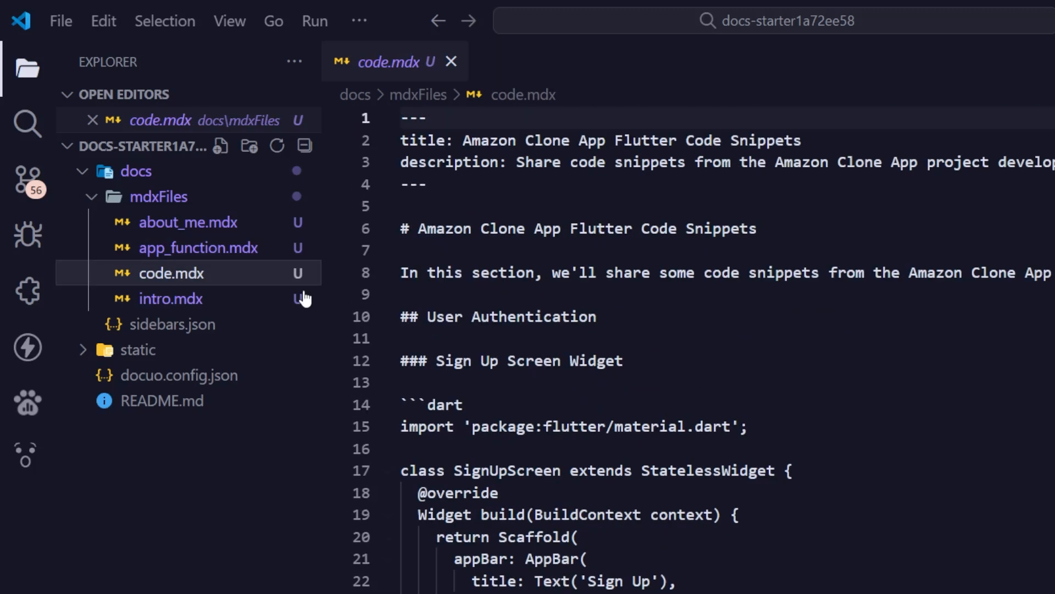
{"action": "left_click", "coordinate": [297, 299]}
{"action": "scroll", "coordinate": [690, 318], "scroll_direction": "down", "scroll_amount": 6}
{"action": "scroll", "coordinate": [690, 330], "scroll_direction": "up", "scroll_amount": 6}
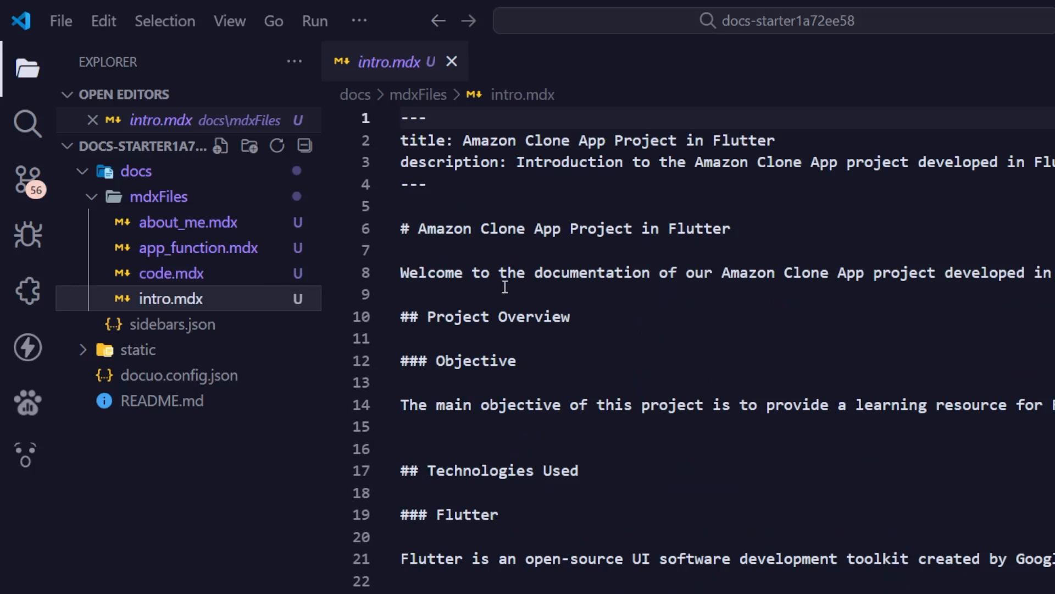
{"action": "left_click", "coordinate": [420, 359]}
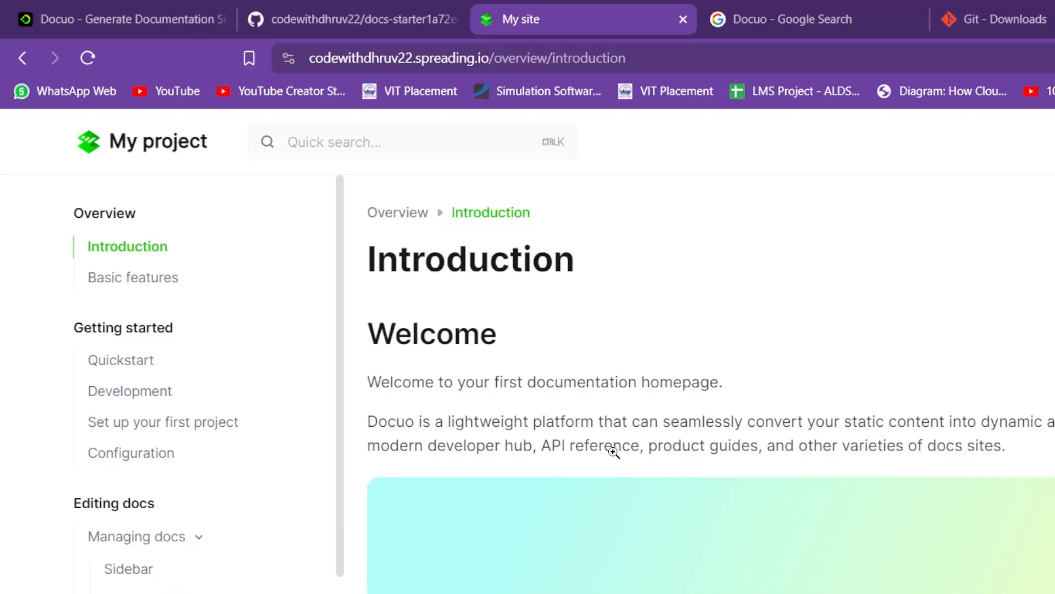
Step: Open ChatGPT in a new browser tab, ask "Write a about me page in mdx format" and read through the generated page
{"action": "key", "text": "ctrl+t"}
{"action": "type", "text": "ch"}
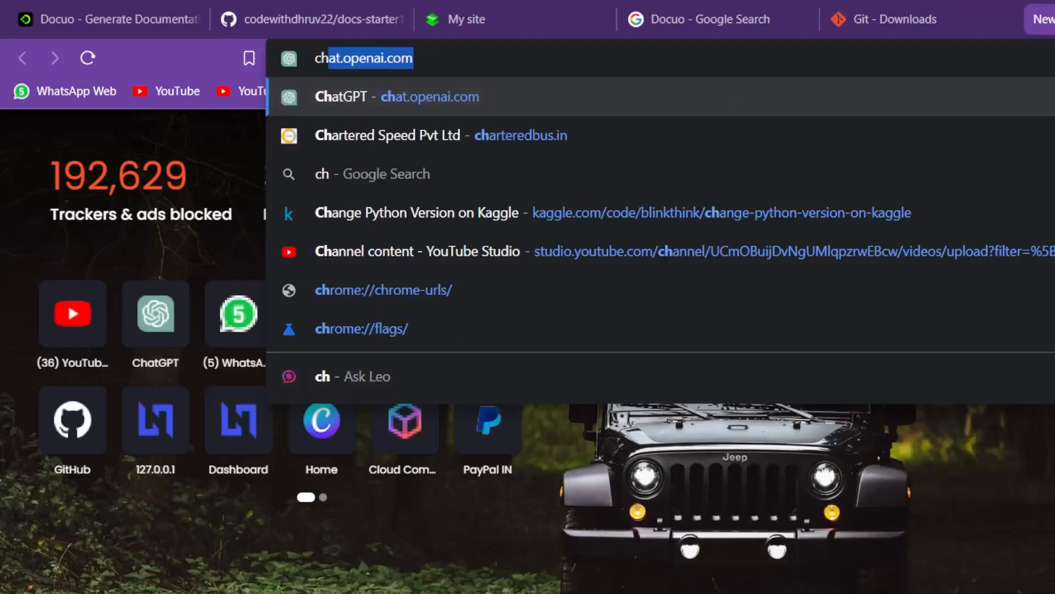
{"action": "key", "text": "Return"}
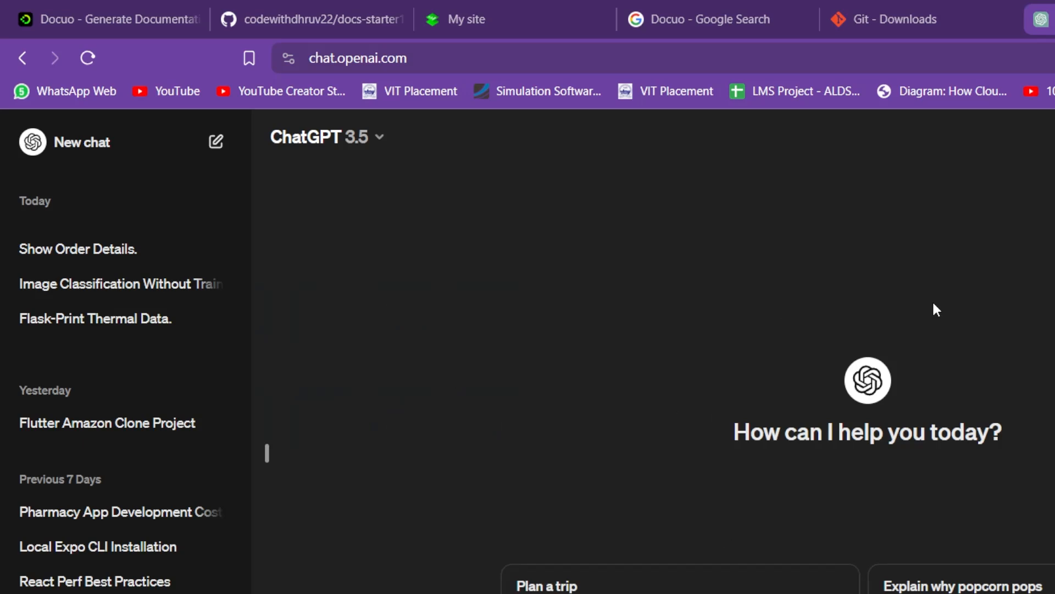
{"action": "key", "text": "Return"}
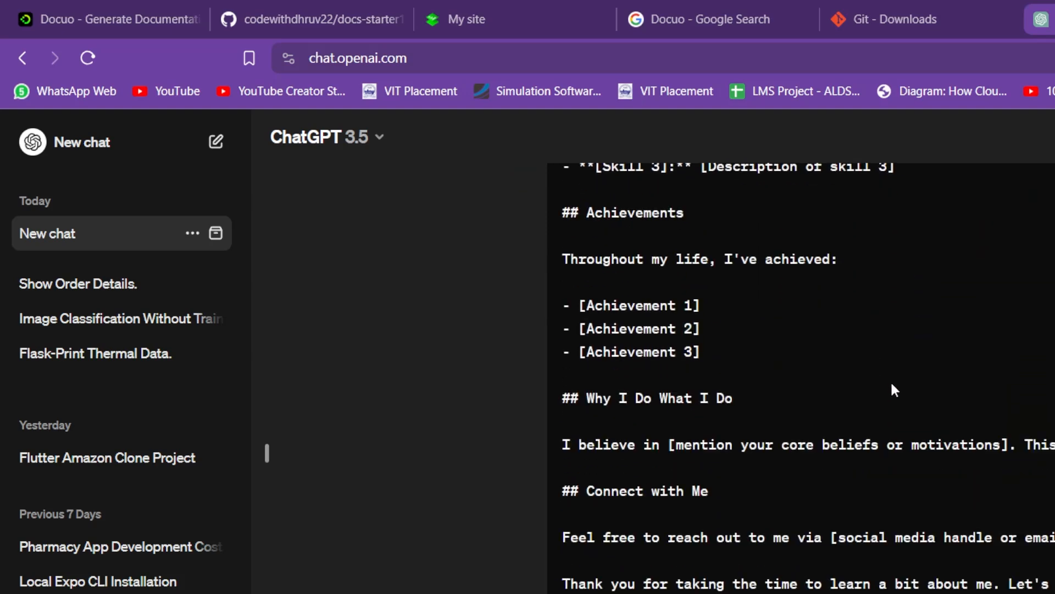
{"action": "scroll", "coordinate": [890, 380], "scroll_direction": "up", "scroll_amount": 10}
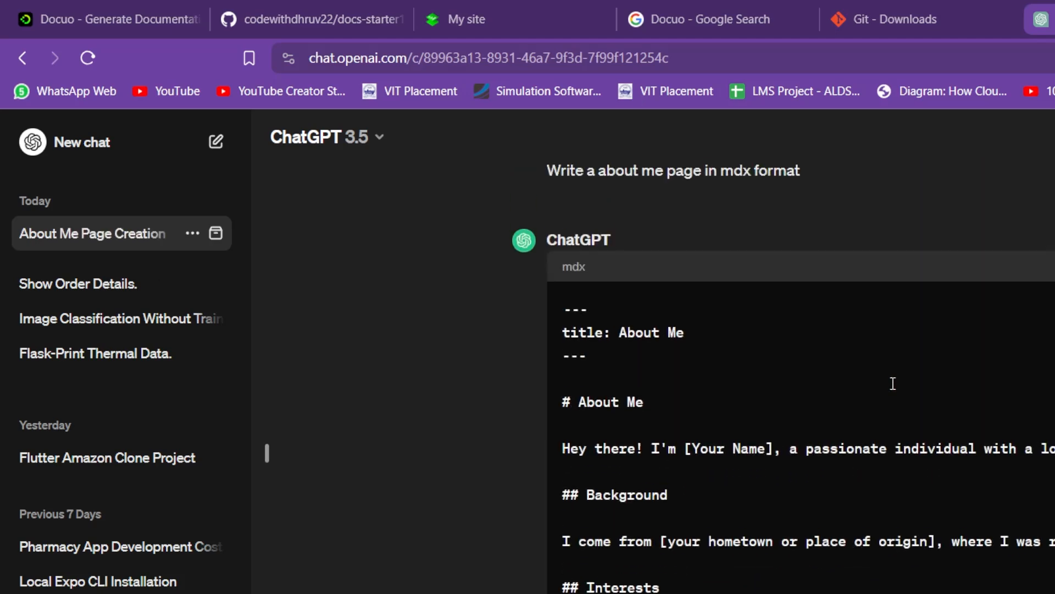
{"action": "scroll", "coordinate": [894, 383], "scroll_direction": "down", "scroll_amount": 12}
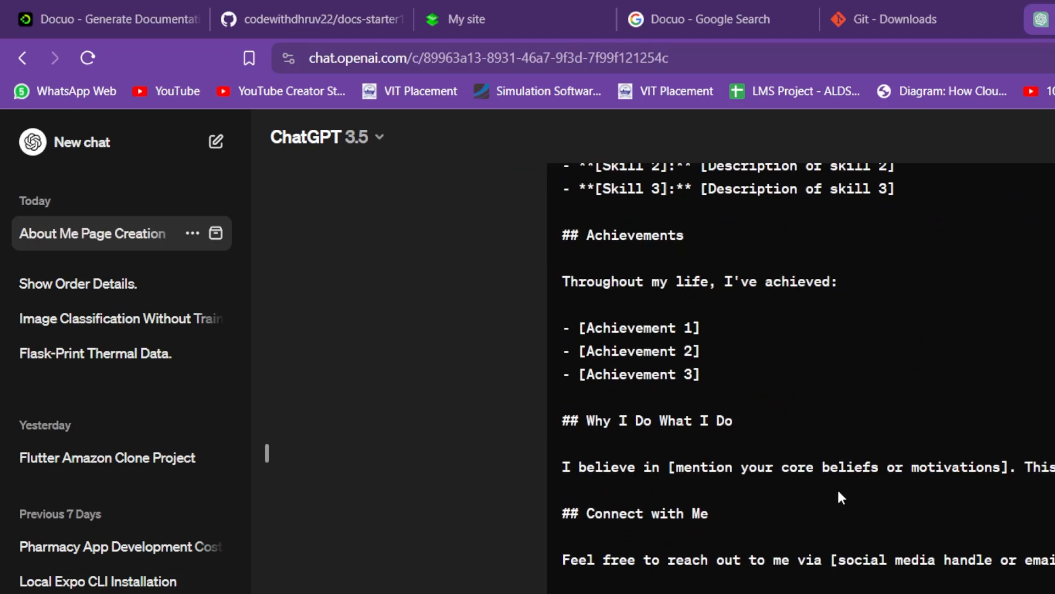
{"action": "scroll", "coordinate": [940, 448], "scroll_direction": "up", "scroll_amount": 10}
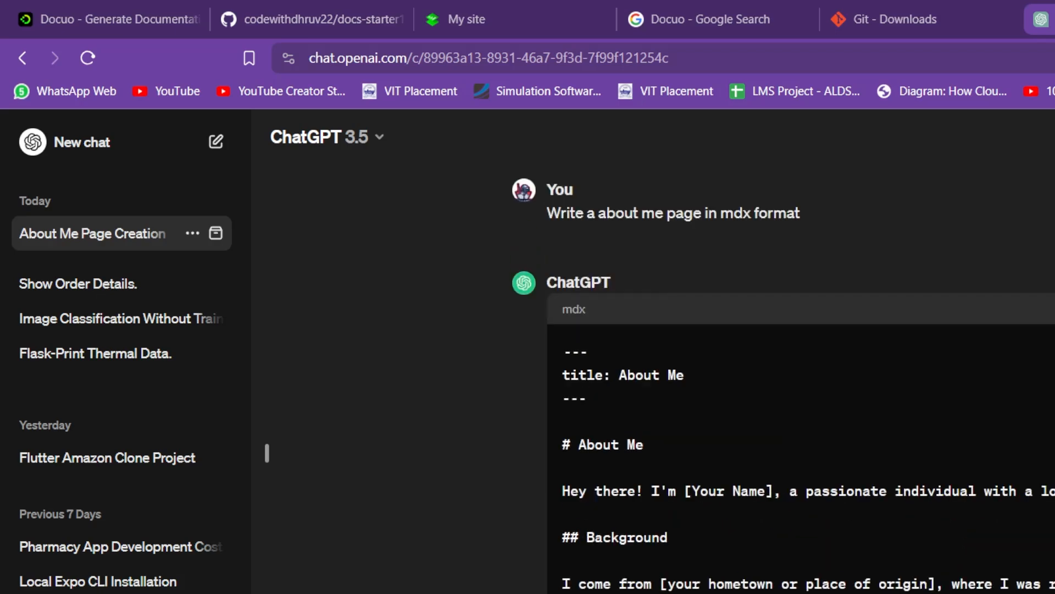
Step: Switch back to Visual Studio Code and review intro.mdx from its title through the Getting Started section
{"action": "key", "text": "alt+Tab"}
{"action": "left_click", "coordinate": [813, 386]}
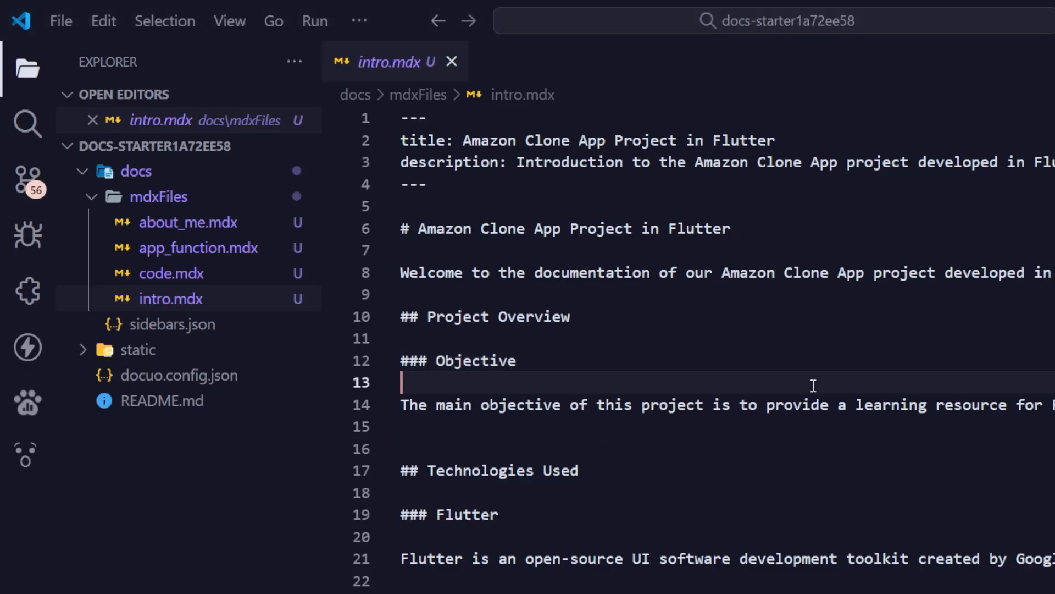
{"action": "scroll", "coordinate": [811, 388], "scroll_direction": "down", "scroll_amount": 2}
{"action": "scroll", "coordinate": [811, 388], "scroll_direction": "down", "scroll_amount": 8}
{"action": "scroll", "coordinate": [807, 389], "scroll_direction": "up", "scroll_amount": 8}
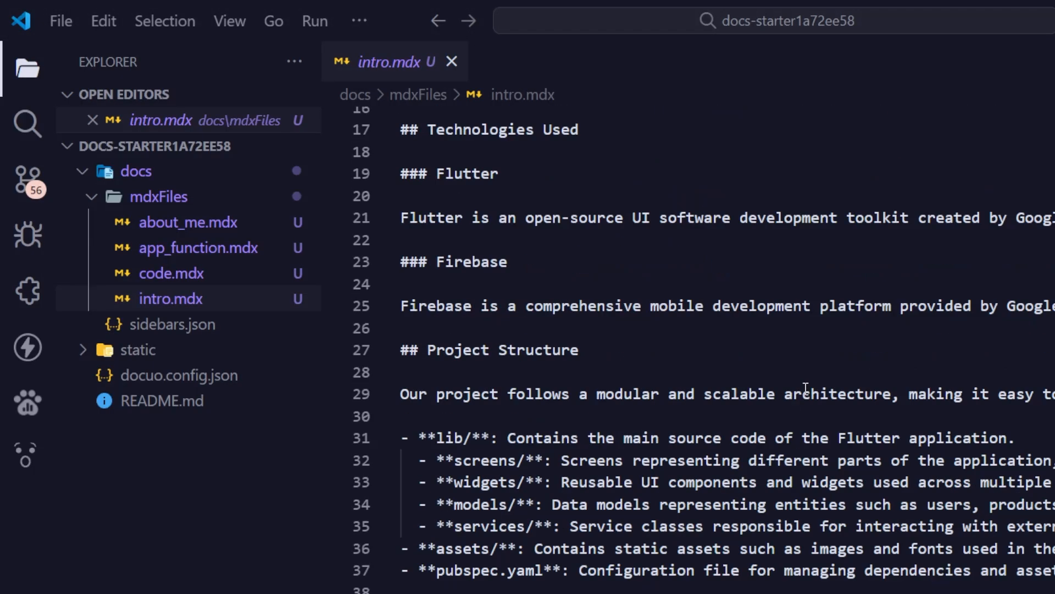
{"action": "scroll", "coordinate": [806, 389], "scroll_direction": "up", "scroll_amount": 3}
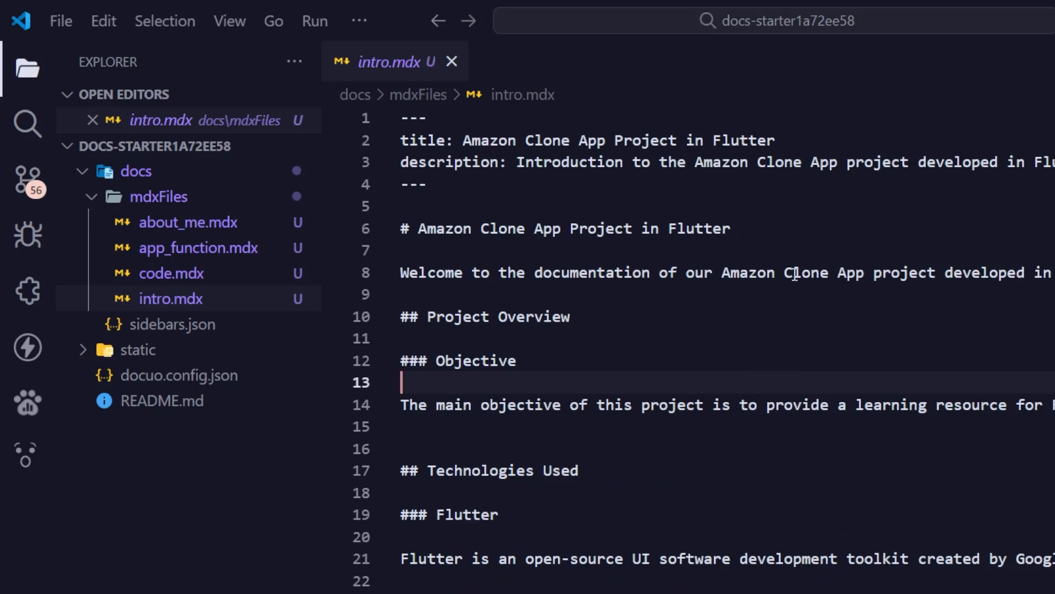
{"action": "left_click", "coordinate": [775, 141]}
{"action": "mouse_move", "coordinate": [775, 141]}
{"action": "left_mouse_down"}
{"action": "mouse_move", "coordinate": [514, 160]}
{"action": "mouse_move", "coordinate": [463, 141]}
{"action": "left_mouse_up"}
{"action": "scroll", "coordinate": [750, 419], "scroll_direction": "down", "scroll_amount": 5}
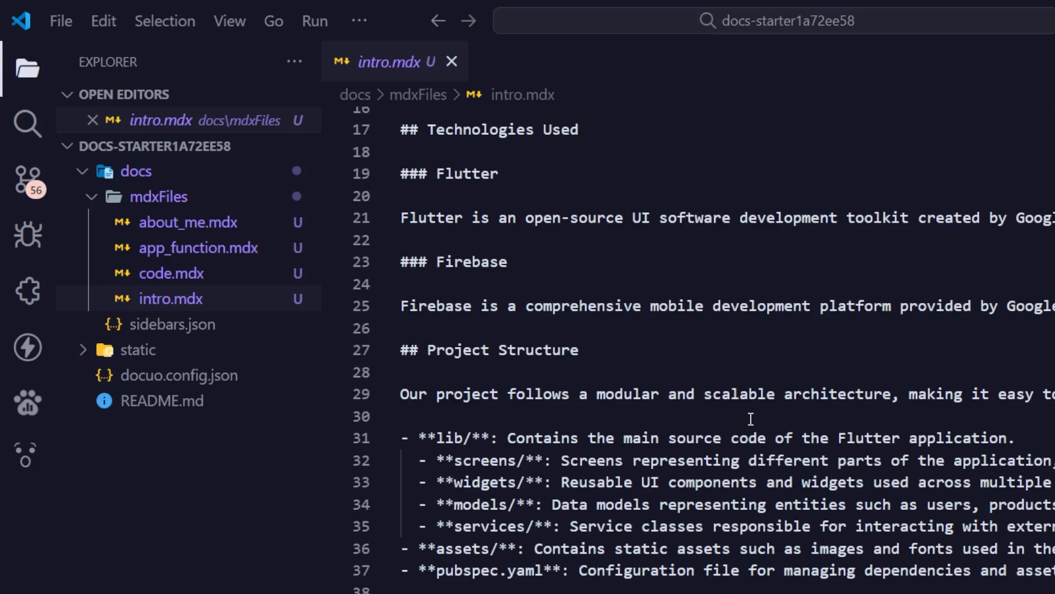
{"action": "scroll", "coordinate": [751, 419], "scroll_direction": "up", "scroll_amount": 4}
{"action": "left_click", "coordinate": [769, 308]}
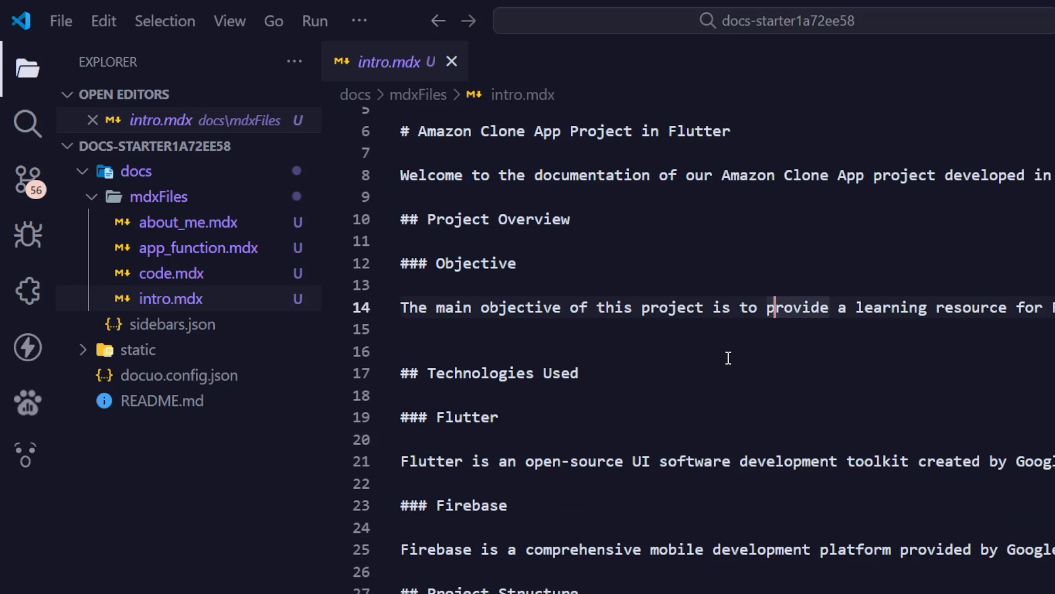
{"action": "scroll", "coordinate": [729, 358], "scroll_direction": "up", "scroll_amount": 2}
{"action": "scroll", "coordinate": [649, 511], "scroll_direction": "down", "scroll_amount": 7}
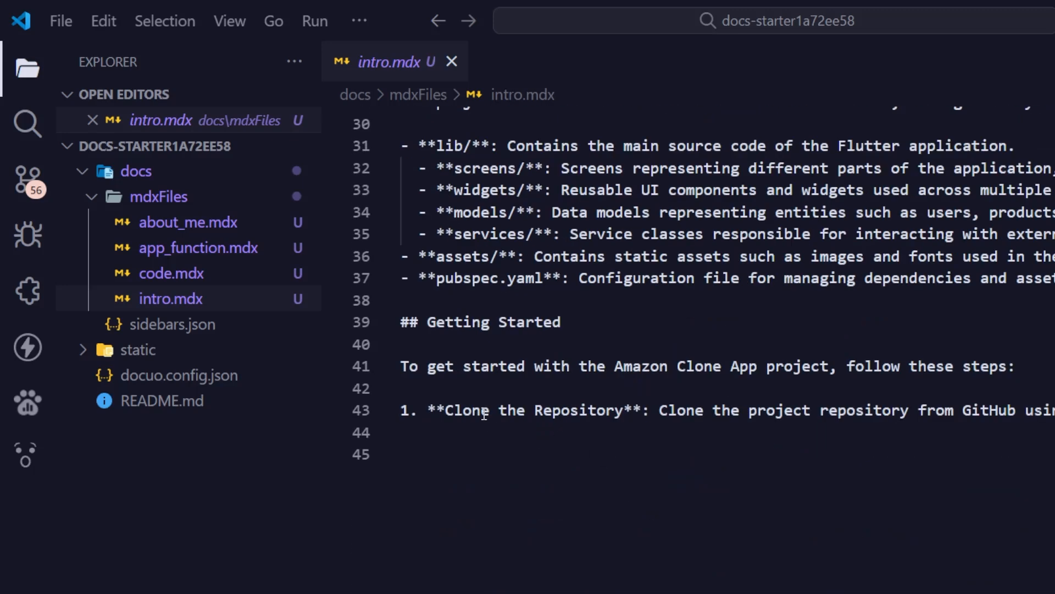
{"action": "scroll", "coordinate": [714, 424], "scroll_direction": "up", "scroll_amount": 7}
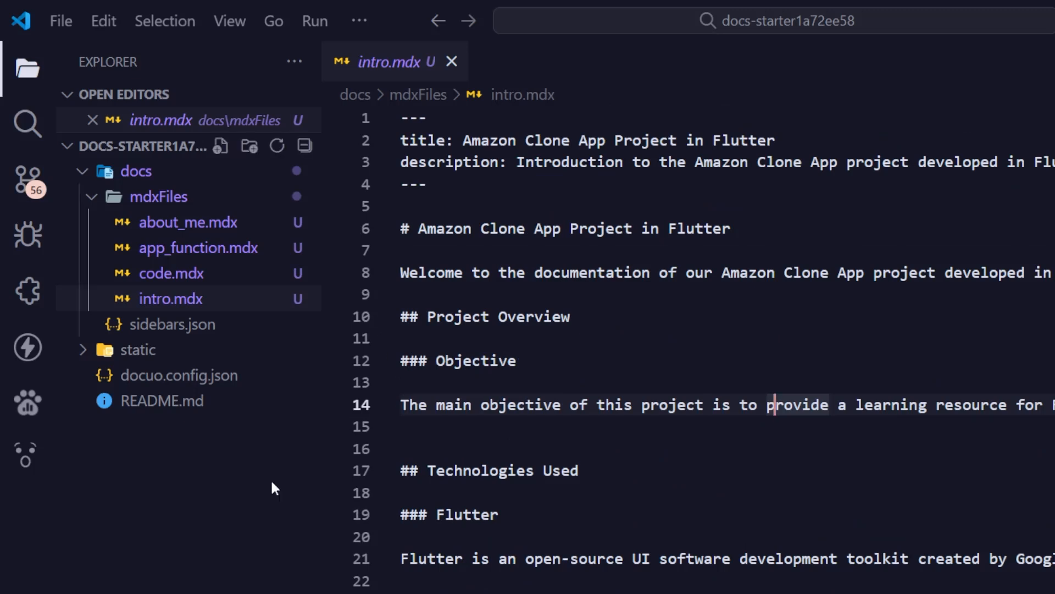
Step: In sidebars.json, set the id of the Introduction item under Overview to mdxFiles/intro
{"action": "left_click", "coordinate": [289, 325]}
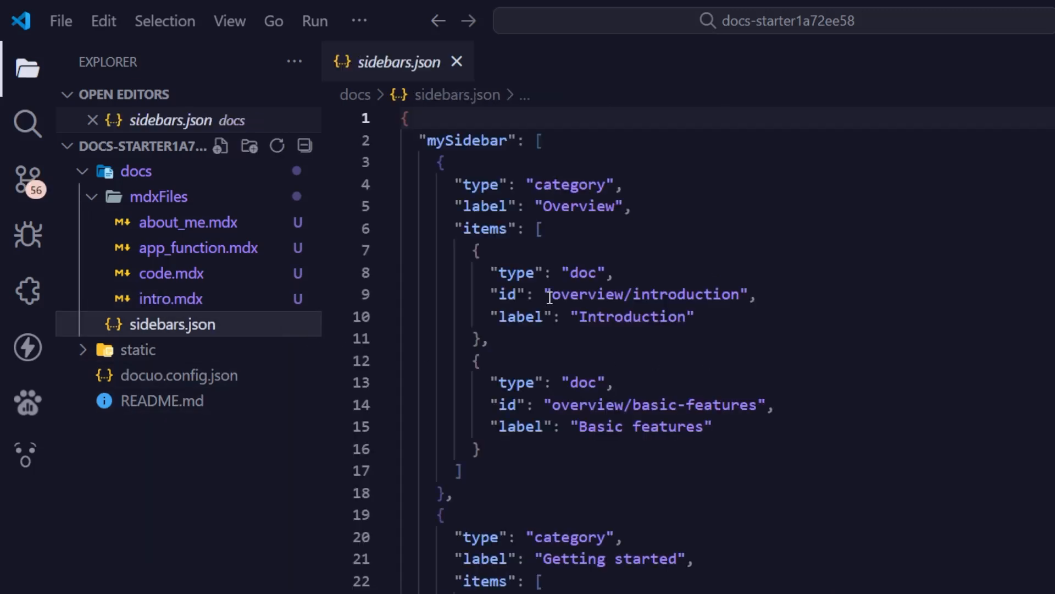
{"action": "left_click", "coordinate": [517, 164]}
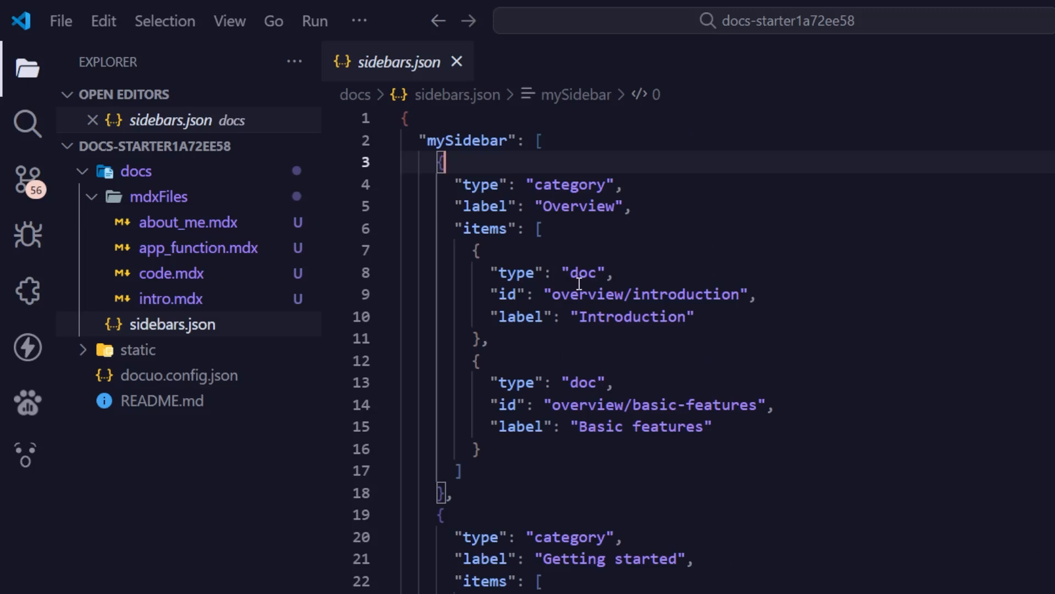
{"action": "left_click", "coordinate": [595, 272]}
{"action": "left_click", "coordinate": [621, 294]}
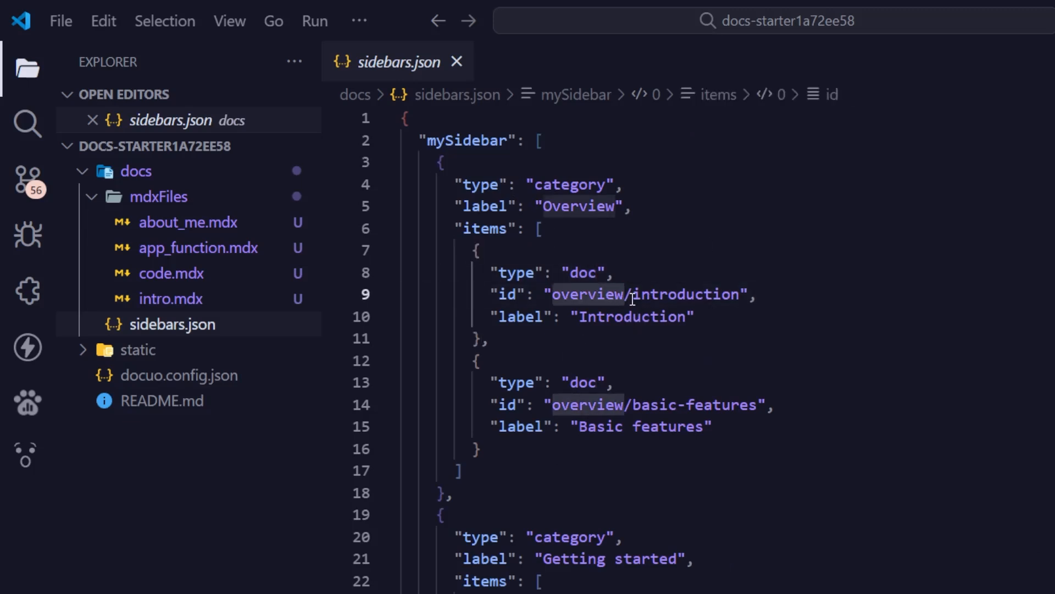
{"action": "key", "text": "ctrl+BackSpace"}
{"action": "type", "text": "mdxFiles"}
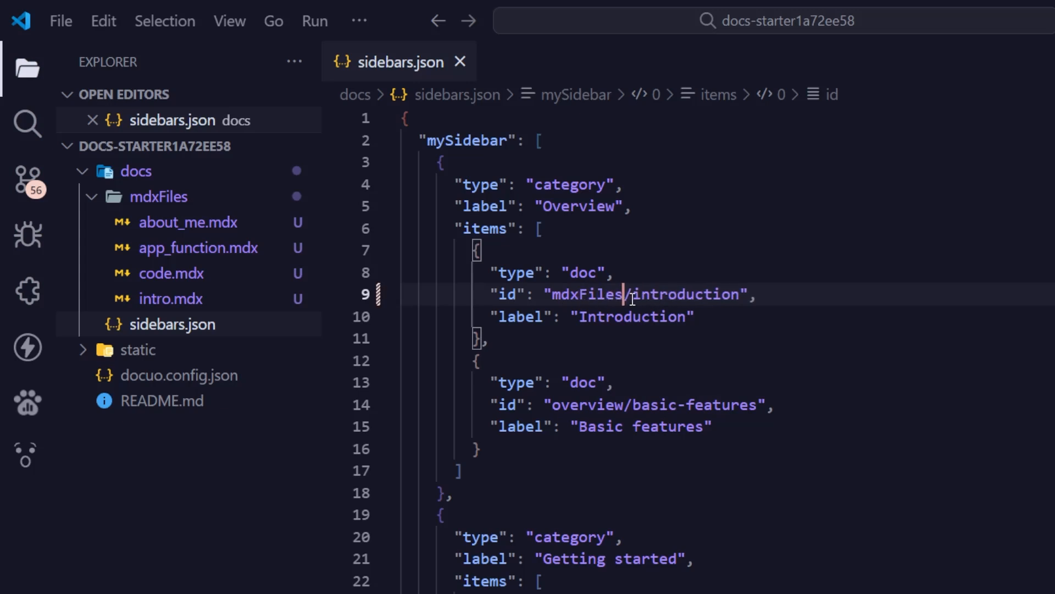
{"action": "key", "text": "Right"}
{"action": "key", "text": "shift+Right"}
{"action": "key", "text": "shift+Right"}
{"action": "key", "text": "shift+Right"}
{"action": "key", "text": "shift+Right"}
{"action": "key", "text": "shift+Right"}
{"action": "key", "text": "shift+Right"}
{"action": "key", "text": "shift+Right"}
{"action": "key", "text": "shift+Right"}
{"action": "key", "text": "shift+Right"}
{"action": "key", "text": "shift+Right"}
{"action": "key", "text": "shift+Right"}
{"action": "key", "text": "shift+Right"}
{"action": "key", "text": "shift+Right"}
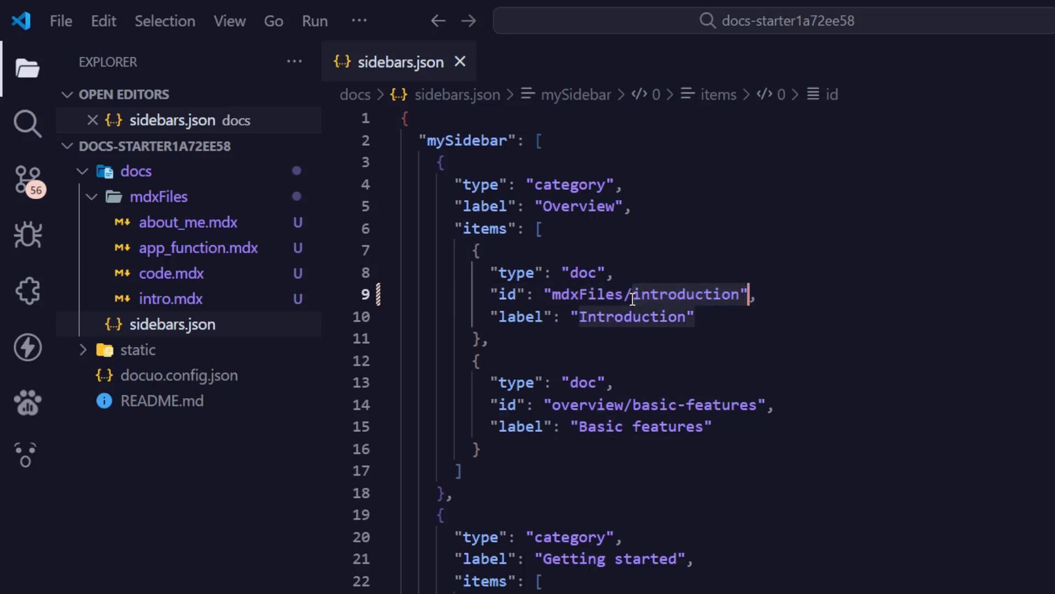
{"action": "key", "text": "shift+Left"}
{"action": "key", "text": "BackSpace"}
{"action": "type", "text": "intro"}
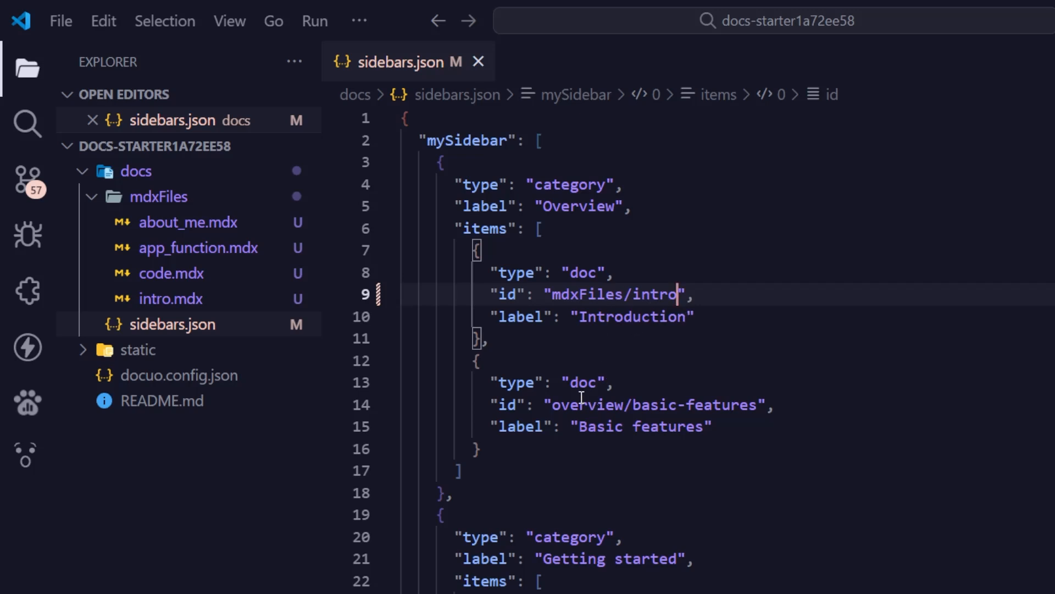
Step: Set the id of the Basic features item under Overview to mdxFiles/app_function
{"action": "left_click", "coordinate": [554, 296]}
{"action": "key", "text": "shift+End"}
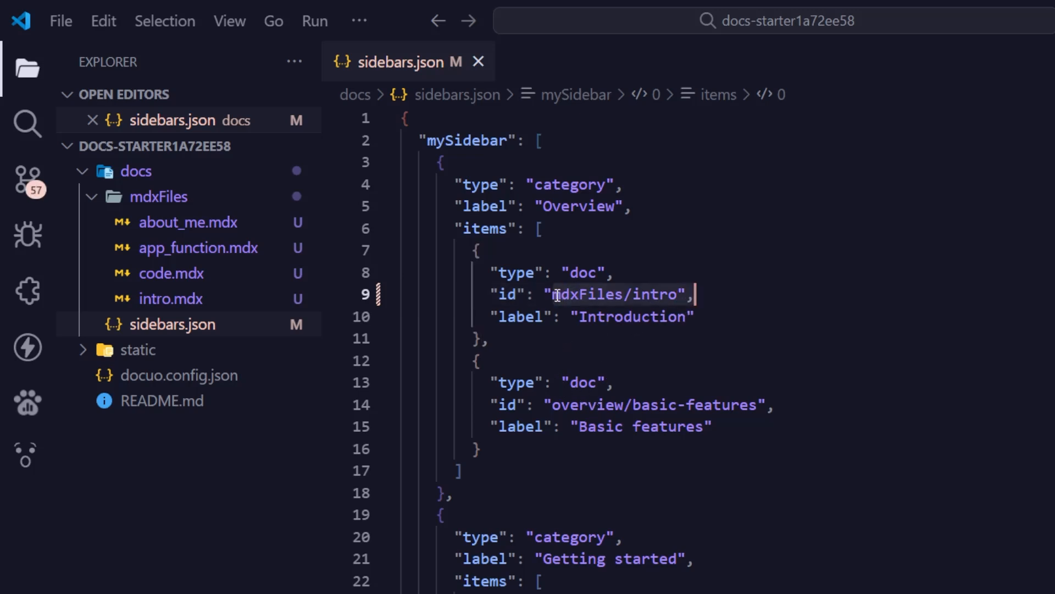
{"action": "key", "text": "shift+Left"}
{"action": "key", "text": "shift+Left"}
{"action": "key", "text": "shift+Left"}
{"action": "key", "text": "Down"}
{"action": "key", "text": "Down"}
{"action": "key", "text": "Down"}
{"action": "key", "text": "Down"}
{"action": "key", "text": "Down"}
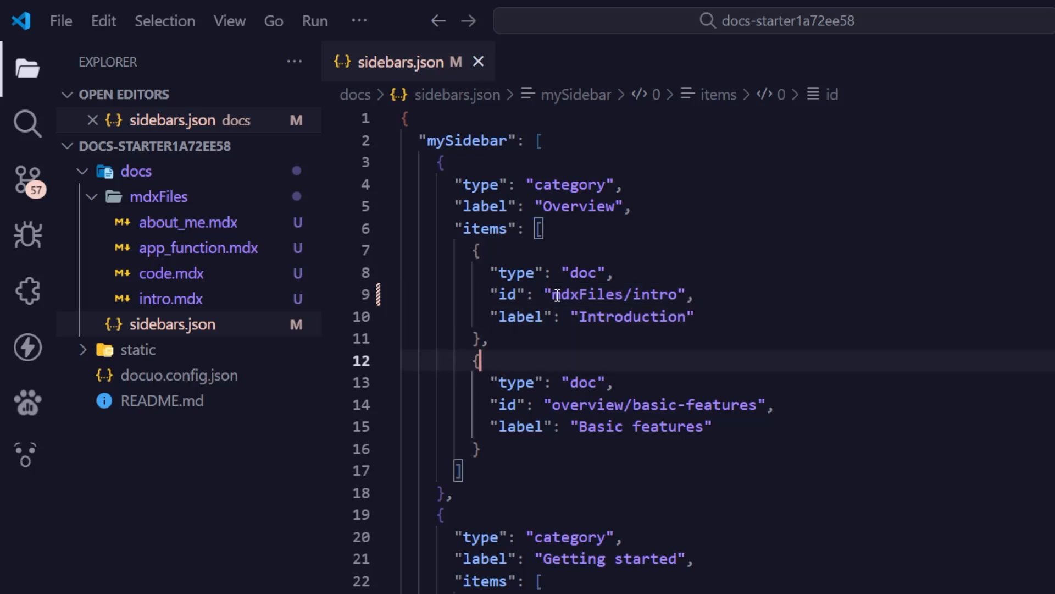
{"action": "key", "text": "Left"}
{"action": "key", "text": "Left"}
{"action": "key", "text": "Left"}
{"action": "key", "text": "Left"}
{"action": "key", "text": "Left"}
{"action": "key", "text": "Left"}
{"action": "key", "text": "Left"}
{"action": "key", "text": "Left"}
{"action": "key", "text": "Left"}
{"action": "key", "text": "Left"}
{"action": "key", "text": "Left"}
{"action": "key", "text": "Left"}
{"action": "key", "text": "Left"}
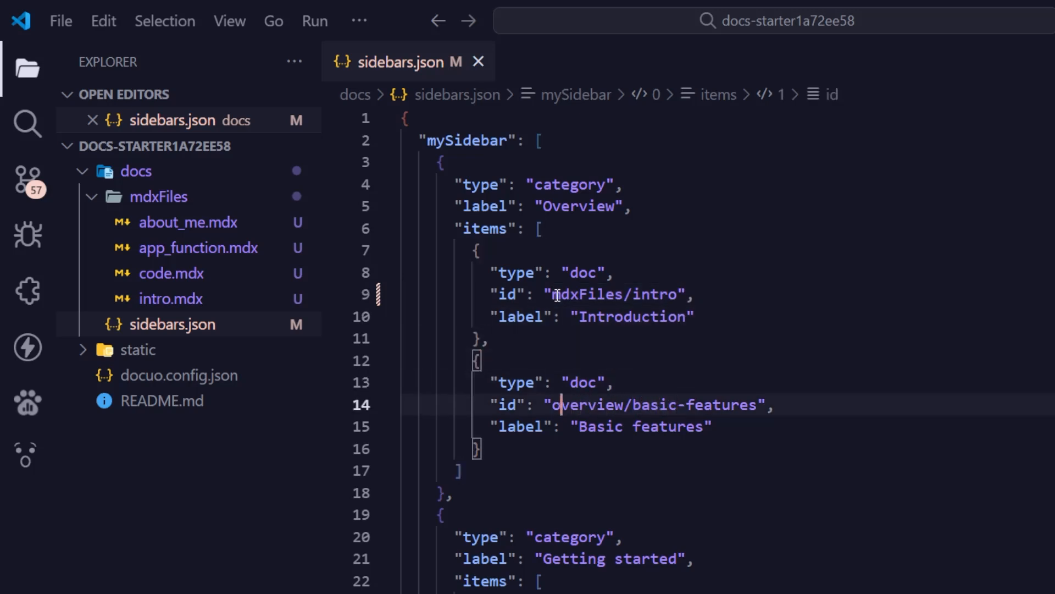
{"action": "key", "text": "shift+End"}
{"action": "key", "text": "shift+Left"}
{"action": "key", "text": "shift+Left"}
{"action": "type", "text": "mdxFiles/intro"}
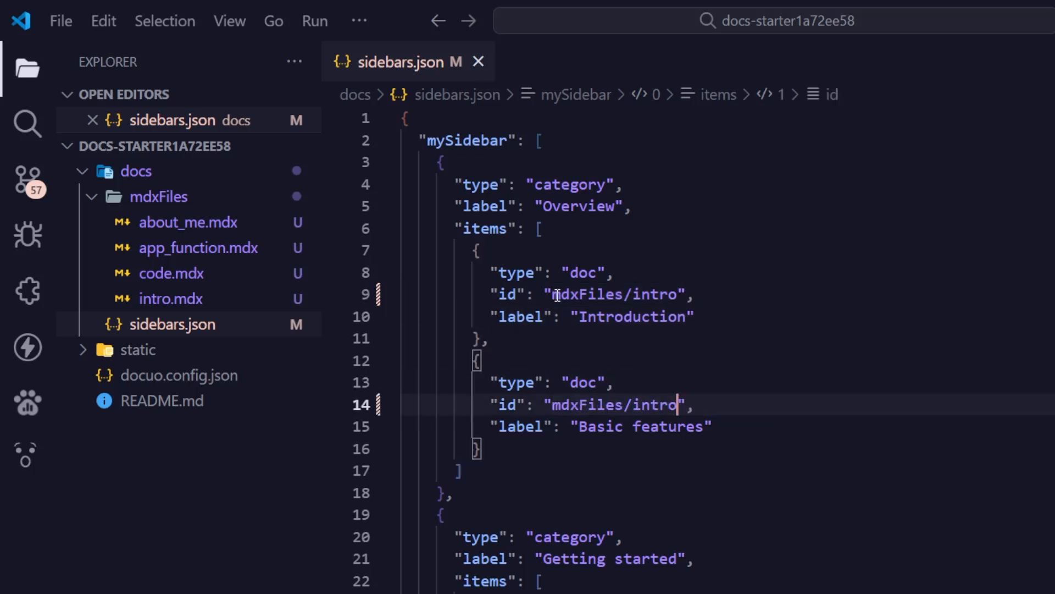
{"action": "key", "text": "Left"}
{"action": "key", "text": "Left"}
{"action": "key", "text": "Left"}
{"action": "key", "text": "Left"}
{"action": "key", "text": "Left"}
{"action": "key", "text": "Left"}
{"action": "key", "text": "ctrl+shift+Right"}
{"action": "type", "text": "/app_fu"}
{"action": "type", "text": "nctions"}
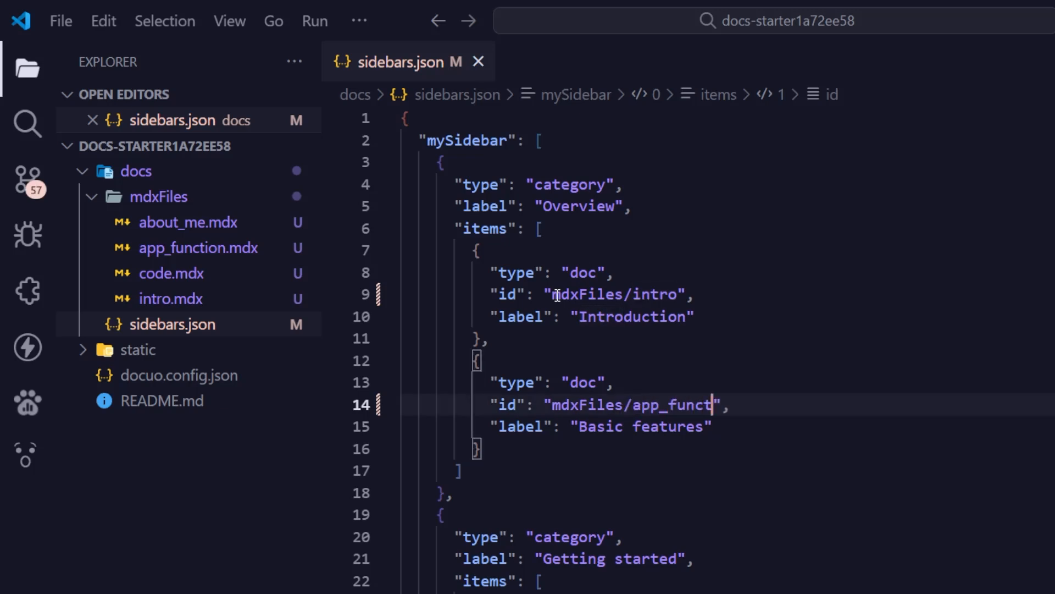
{"action": "key", "text": "BackSpace"}
Step: Change the label of the mdxFiles/app_function item to "App Features"
{"action": "key", "text": "Down"}
{"action": "key", "text": "Left"}
{"action": "key", "text": "shift+Left"}
{"action": "key", "text": "shift+Left"}
{"action": "key", "text": "shift+Left"}
{"action": "key", "text": "shift+Left"}
{"action": "key", "text": "shift+Left"}
{"action": "key", "text": "shift+Left"}
{"action": "key", "text": "shift+Left"}
{"action": "key", "text": "shift+Left"}
{"action": "key", "text": "shift+Left"}
{"action": "key", "text": "shift+Left"}
{"action": "key", "text": "shift+Left"}
{"action": "key", "text": "shift+Left"}
{"action": "key", "text": "shift+Left"}
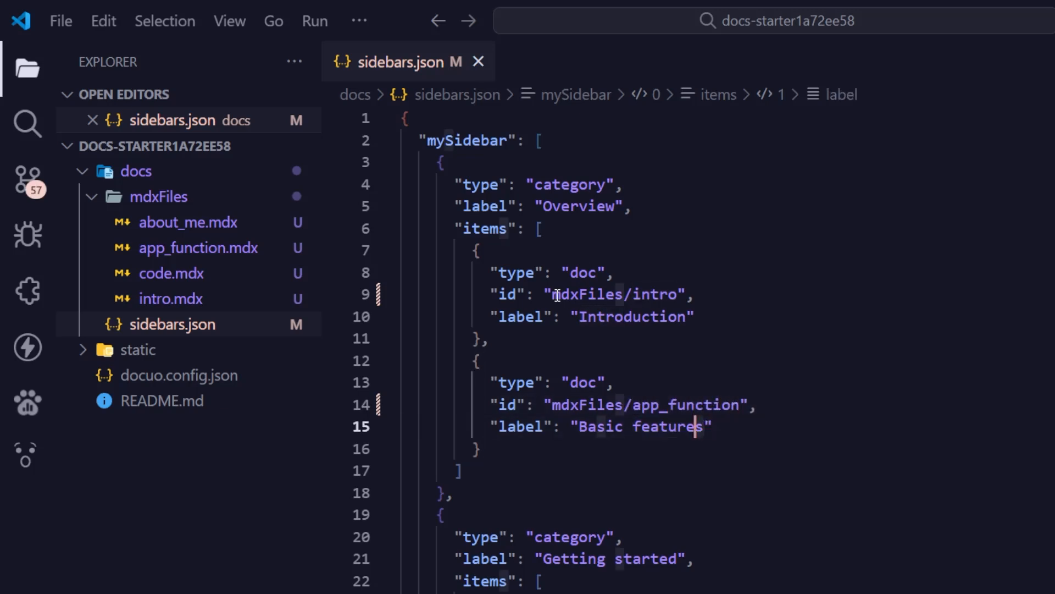
{"action": "key", "text": "shift+Left"}
{"action": "key", "text": "shift+Left"}
{"action": "type", "text": "App F"}
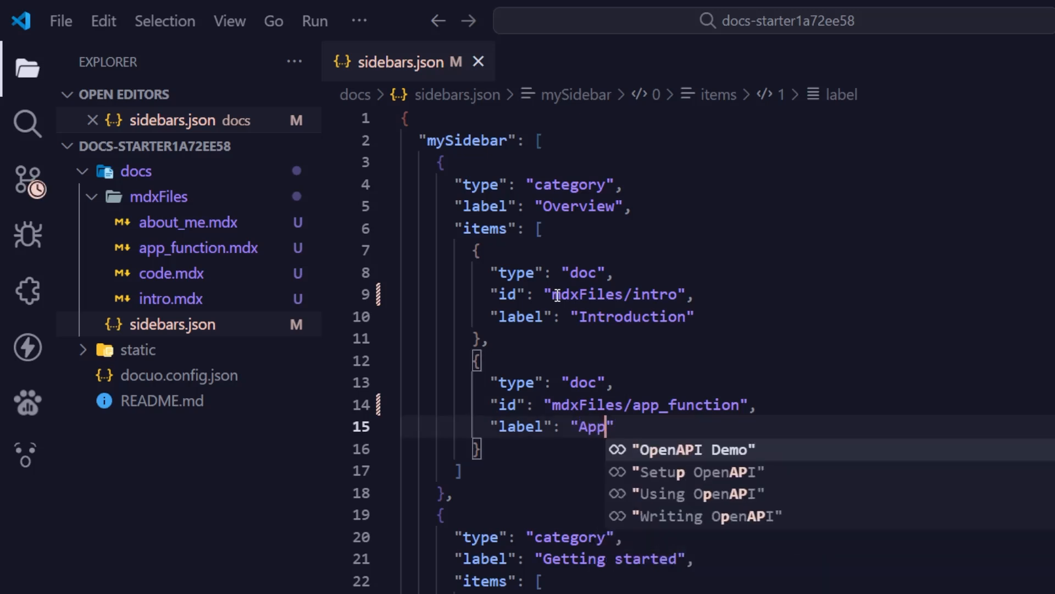
{"action": "key", "text": "BackSpace"}
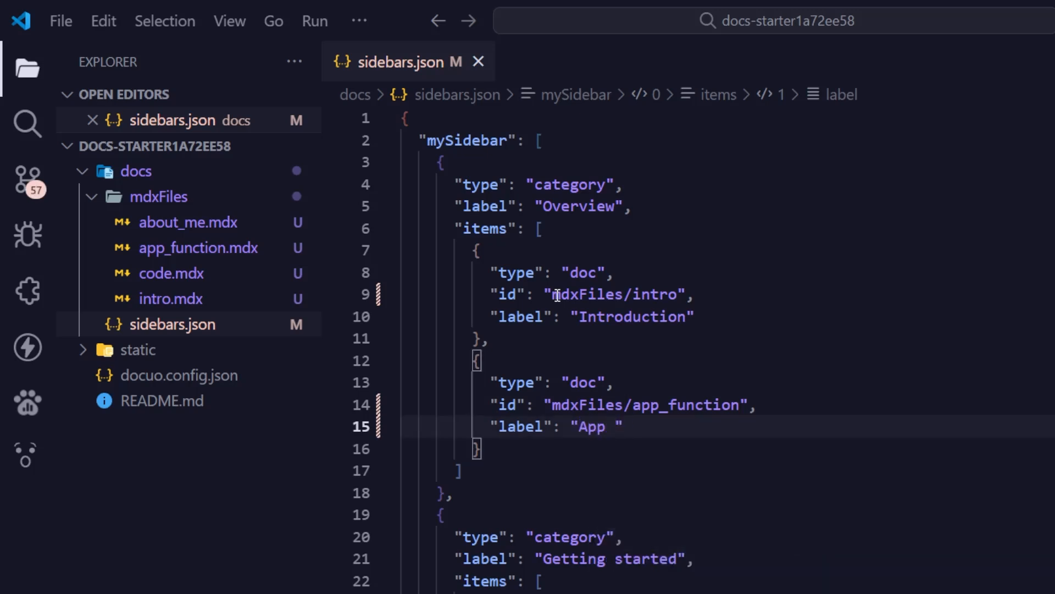
{"action": "type", "text": "Features"}
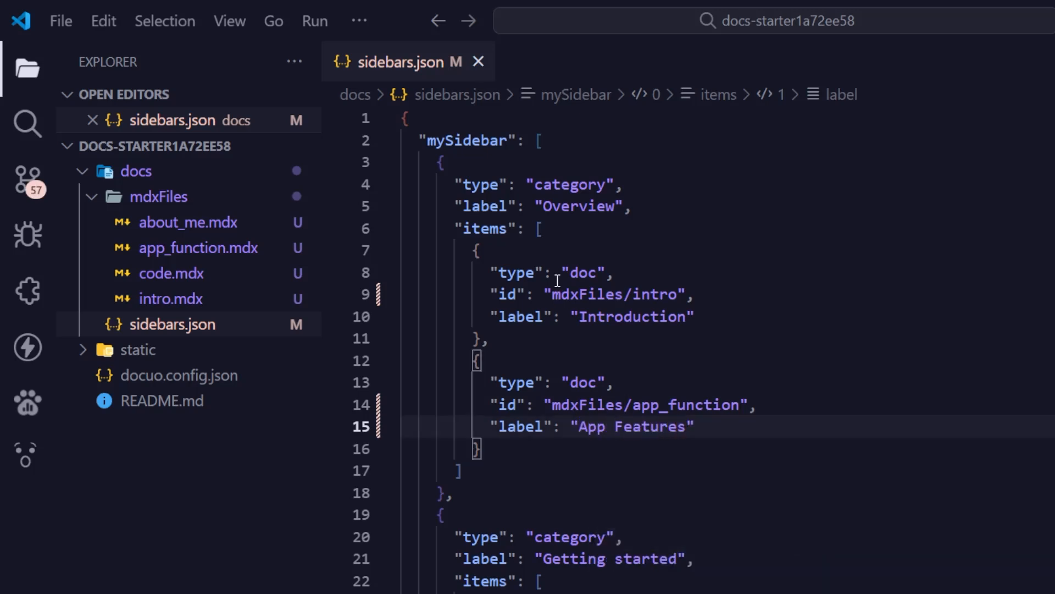
Step: Duplicate the App Features item as a third entry under Overview and set the copy's id to mdxFiles/code
{"action": "scroll", "coordinate": [556, 514], "scroll_direction": "down", "scroll_amount": 3}
{"action": "scroll", "coordinate": [556, 424], "scroll_direction": "up", "scroll_amount": 3}
{"action": "left_click_drag", "start_coordinate": [486, 444], "coordinate": [471, 366]}
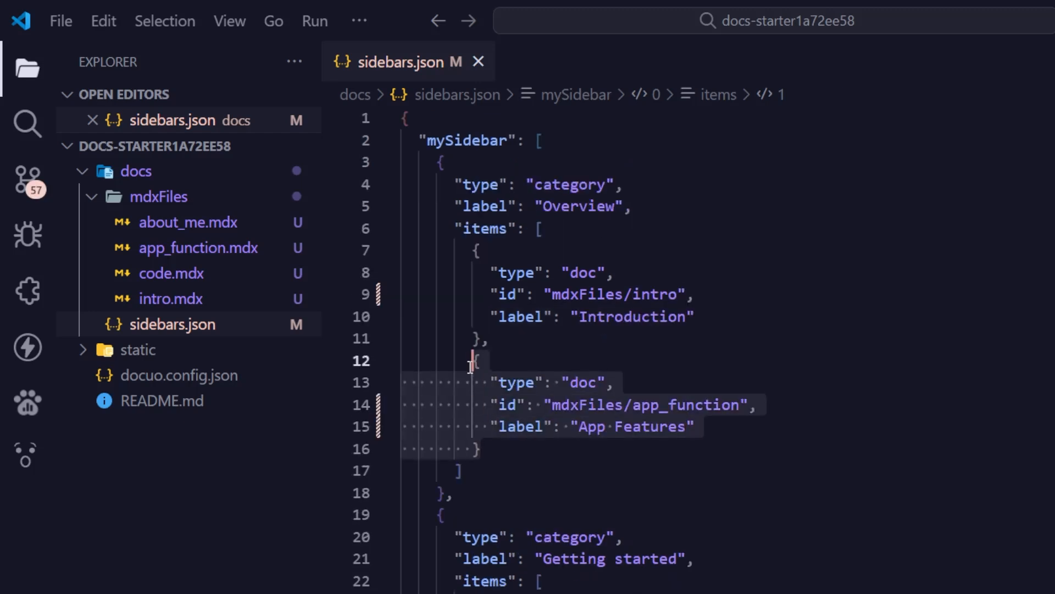
{"action": "key", "text": "ctrl+c"}
{"action": "left_click", "coordinate": [482, 441]}
{"action": "type", "text": ","}
{"action": "key", "text": "Return"}
{"action": "key", "text": "ctrl+v"}
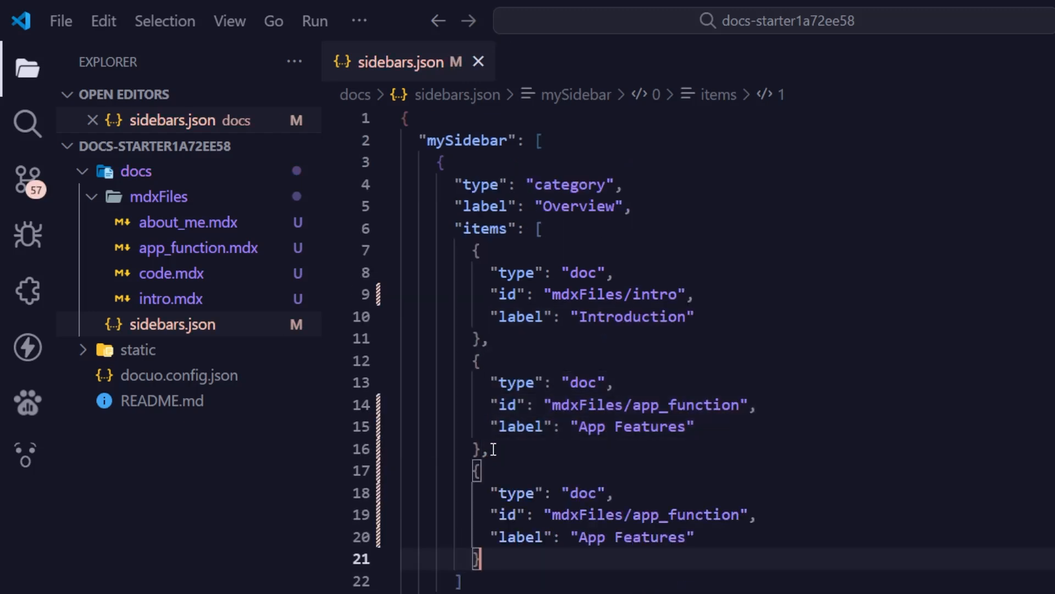
{"action": "double_click", "coordinate": [654, 514]}
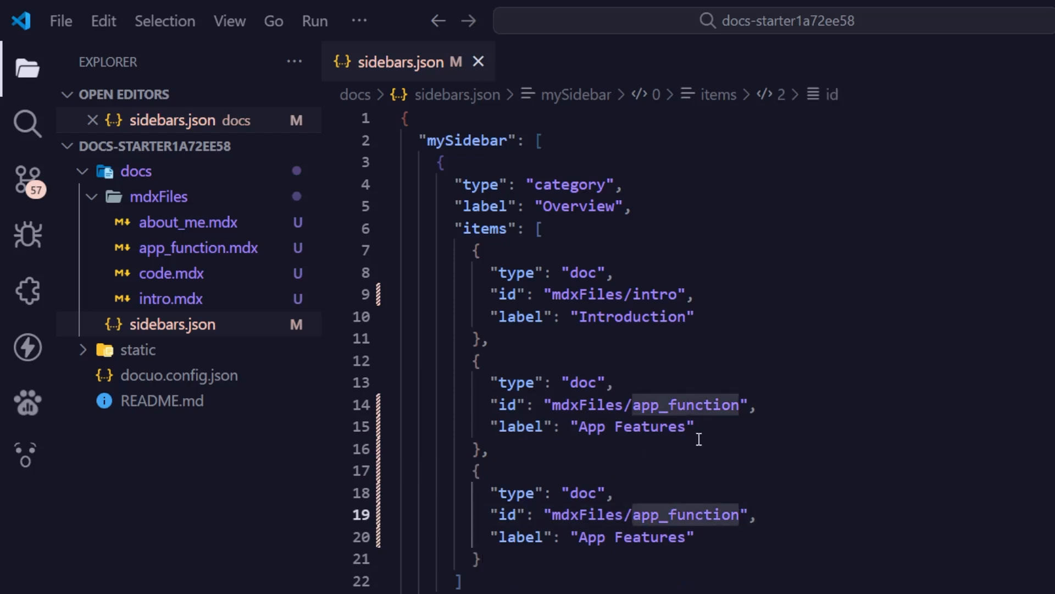
{"action": "type", "text": "code"}
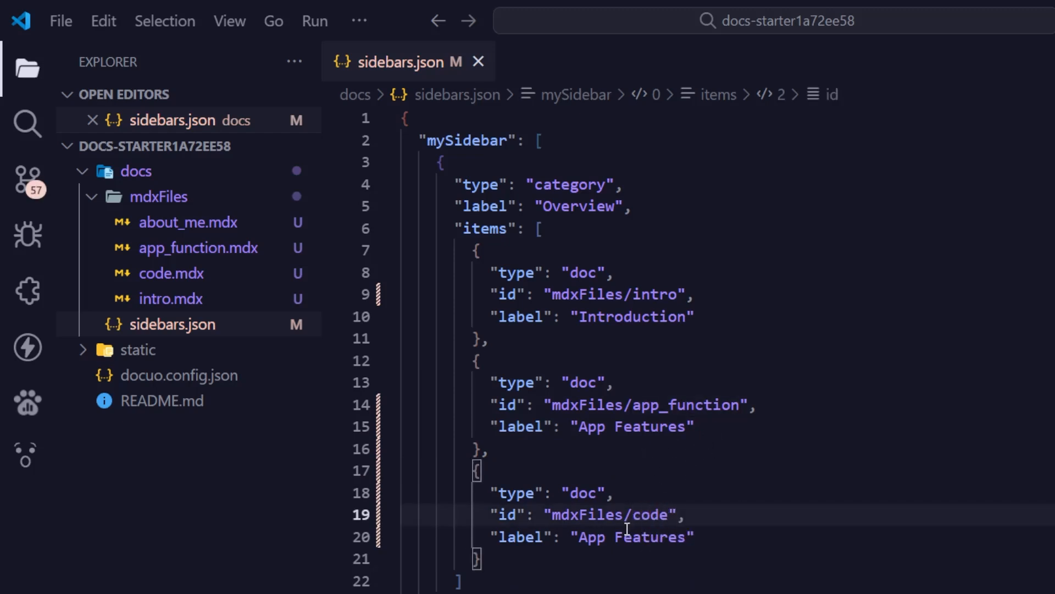
Step: Change the label of the mdxFiles/code item to "Code Tips"
{"action": "double_click", "coordinate": [593, 533]}
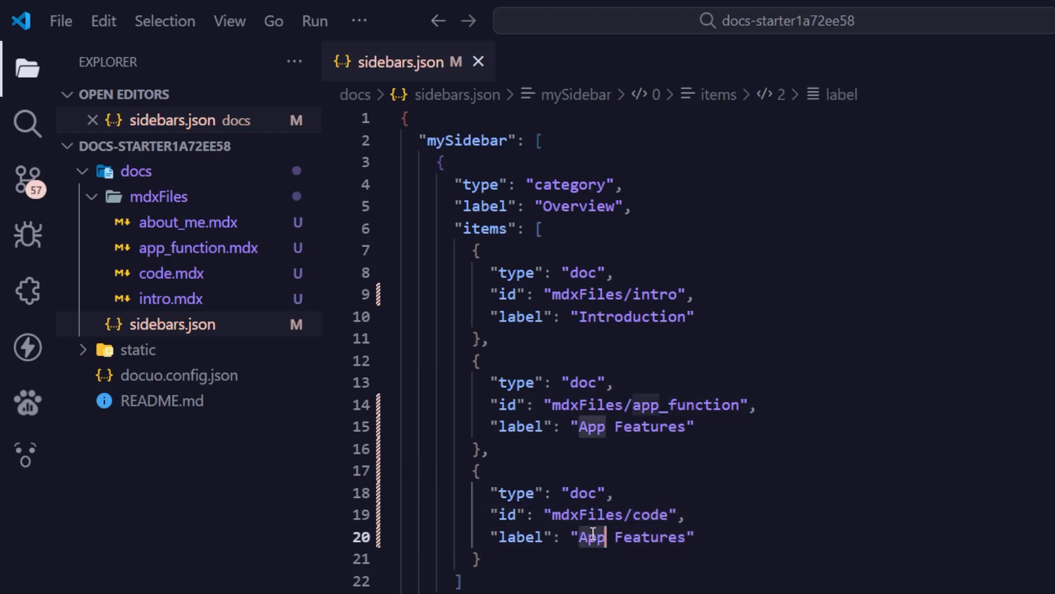
{"action": "type", "text": "Code"}
{"action": "key", "text": "Right"}
{"action": "key", "text": "Right"}
{"action": "key", "text": "Right"}
{"action": "key", "text": "Right"}
{"action": "key", "text": "Right"}
{"action": "key", "text": "Right"}
{"action": "key", "text": "Right"}
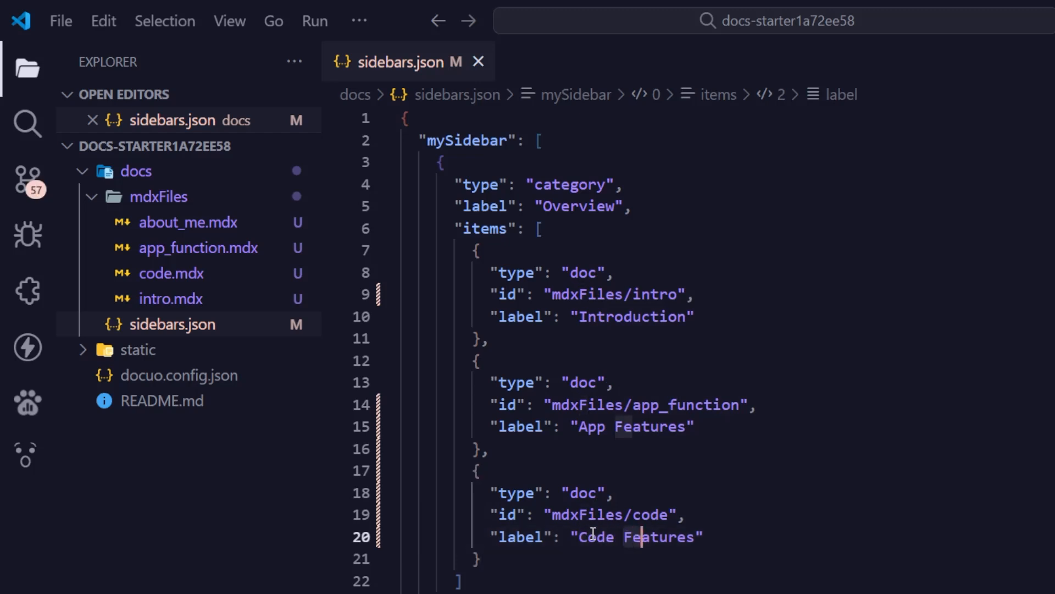
{"action": "key", "text": "shift+Right"}
{"action": "key", "text": "shift+Right"}
{"action": "key", "text": "shift+Right"}
{"action": "key", "text": "shift+Right"}
{"action": "key", "text": "shift+Right"}
{"action": "key", "text": "shift+Right"}
{"action": "key", "text": "shift+Right"}
{"action": "key", "text": "shift+Right"}
{"action": "key", "text": "shift+Right"}
{"action": "key", "text": "shift+Right"}
{"action": "key", "text": "shift+Right"}
{"action": "key", "text": "shift+Right"}
{"action": "key", "text": "shift+Right"}
{"action": "key", "text": "shift+Right"}
{"action": "key", "text": "shift+Left"}
{"action": "key", "text": "shift+Left"}
{"action": "key", "text": "shift+Left"}
{"action": "key", "text": "shift+Left"}
{"action": "key", "text": "shift+Left"}
{"action": "key", "text": "shift+Left"}
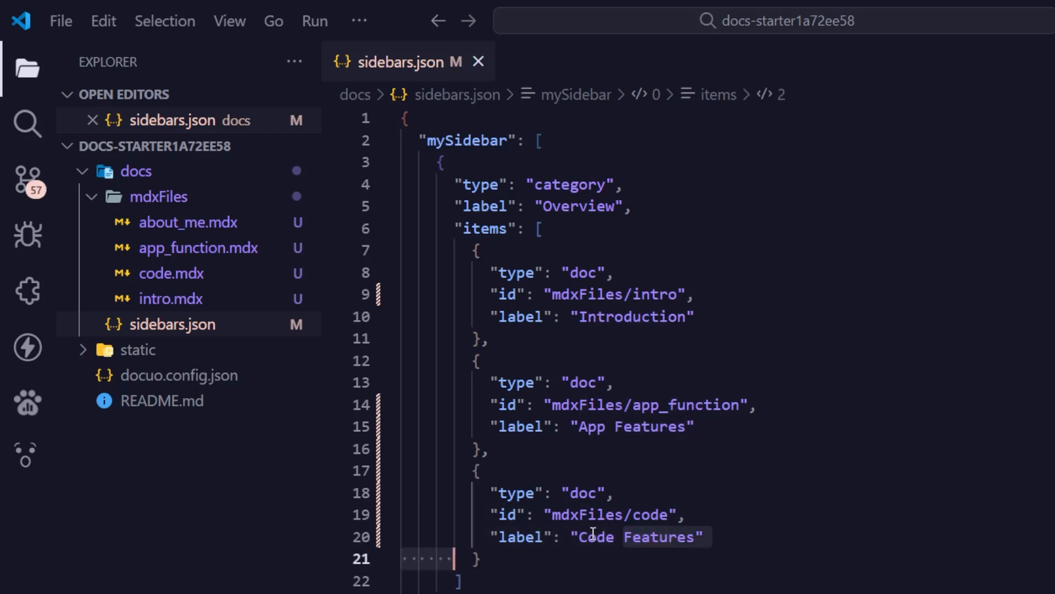
{"action": "key", "text": "shift+Left"}
{"action": "key", "text": "shift+Left"}
{"action": "key", "text": "shift+Left"}
{"action": "key", "text": "shift+Left"}
{"action": "key", "text": "shift+Left"}
{"action": "key", "text": "shift+Left"}
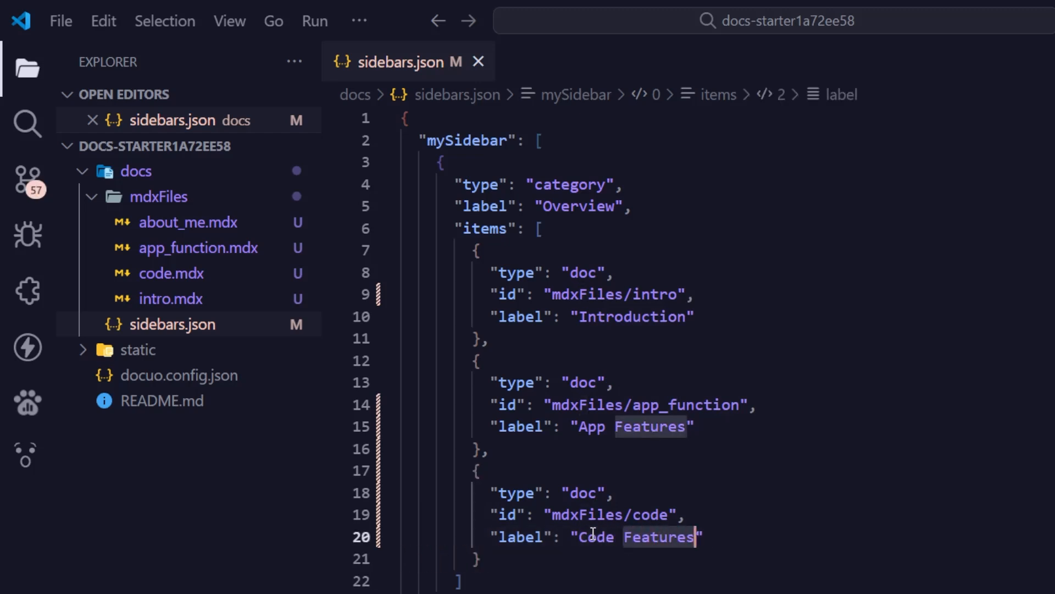
{"action": "type", "text": "Tips"}
Step: Duplicate the Code Tips item as a fourth Overview entry with id mdxFiles/about_me and label "Who I am ?"
{"action": "left_click_drag", "start_coordinate": [483, 559], "coordinate": [454, 471]}
{"action": "left_click", "coordinate": [503, 555]}
{"action": "type", "text": ","}
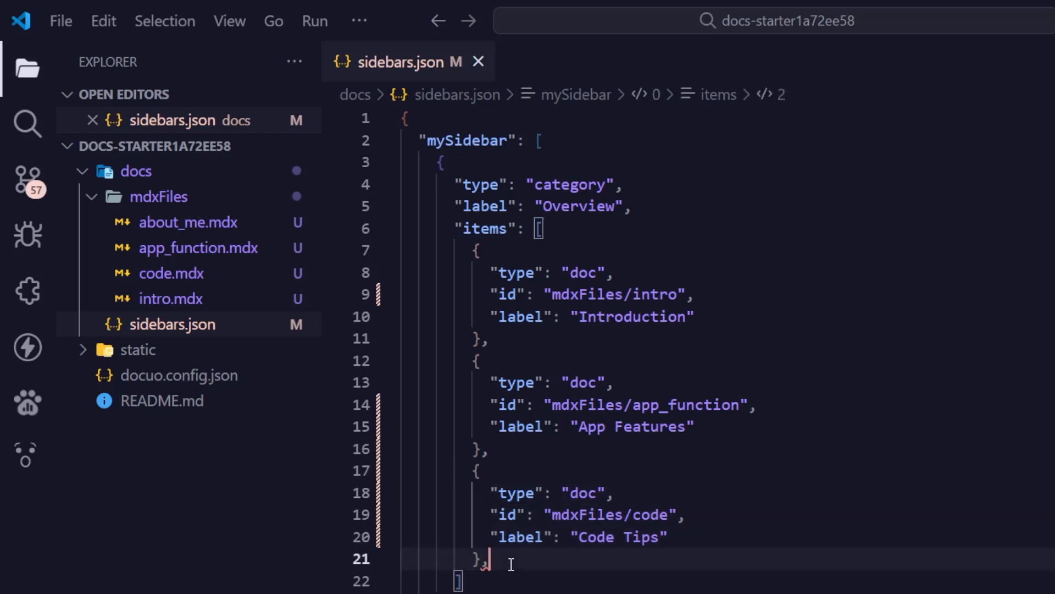
{"action": "key", "text": "Return"}
{"action": "type", "text": "{"}
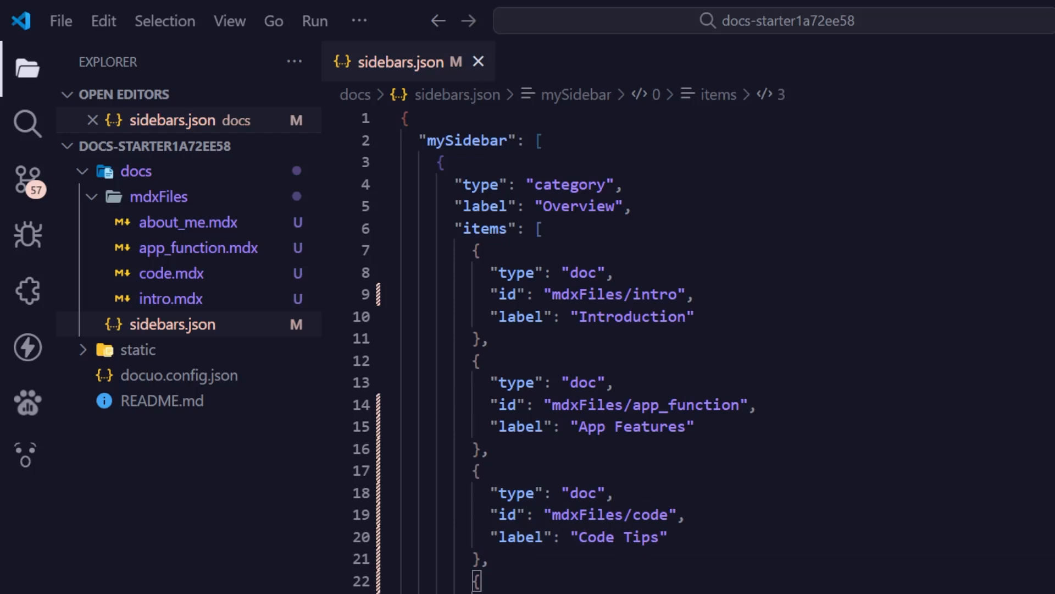
{"action": "double_click", "coordinate": [650, 593]}
{"action": "key", "text": "BackSpace"}
{"action": "left_click_drag", "start_coordinate": [659, 593], "coordinate": [579, 593]}
{"action": "key", "text": "BackSpace"}
{"action": "scroll", "coordinate": [524, 435], "scroll_direction": "down", "scroll_amount": 4}
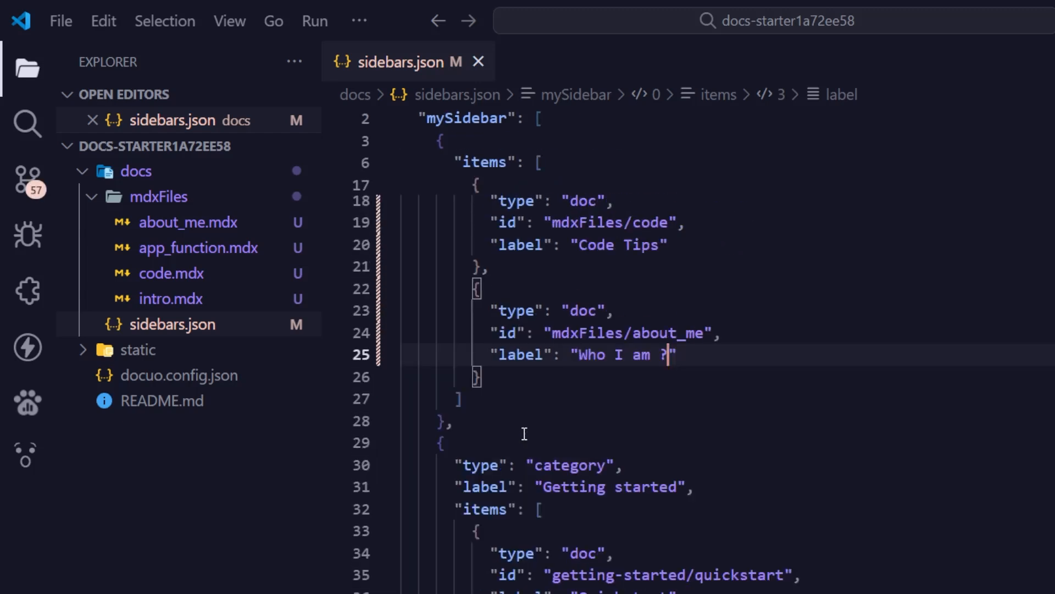
Step: Delete all starter categories after Overview in sidebars.json, from Getting started through Using OpenAPI
{"action": "scroll", "coordinate": [522, 437], "scroll_direction": "up", "scroll_amount": 3}
{"action": "scroll", "coordinate": [521, 439], "scroll_direction": "down", "scroll_amount": 3}
{"action": "left_click", "coordinate": [461, 443]}
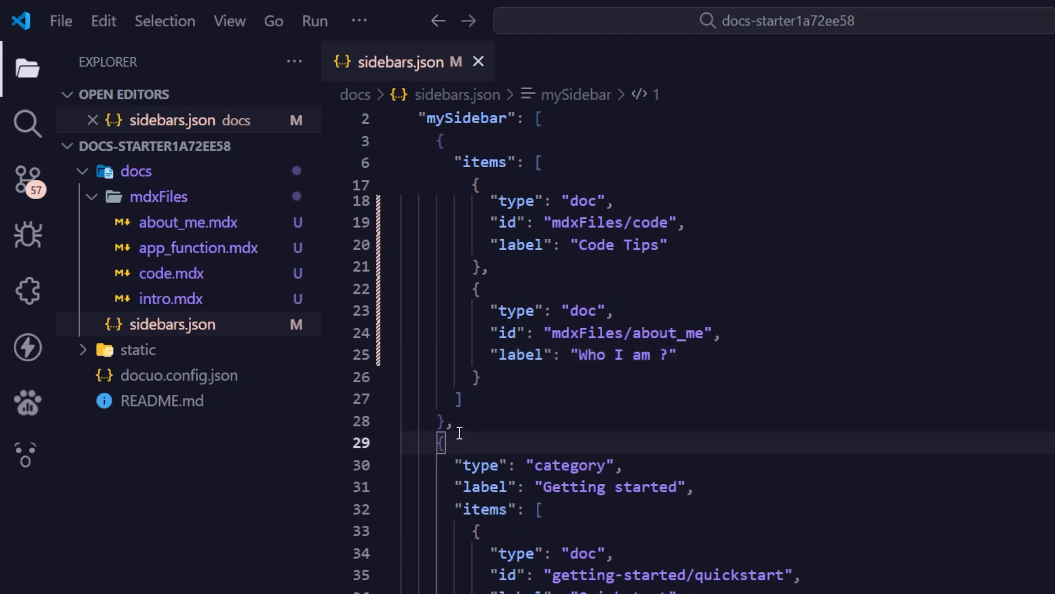
{"action": "scroll", "coordinate": [462, 423], "scroll_direction": "up", "scroll_amount": 6}
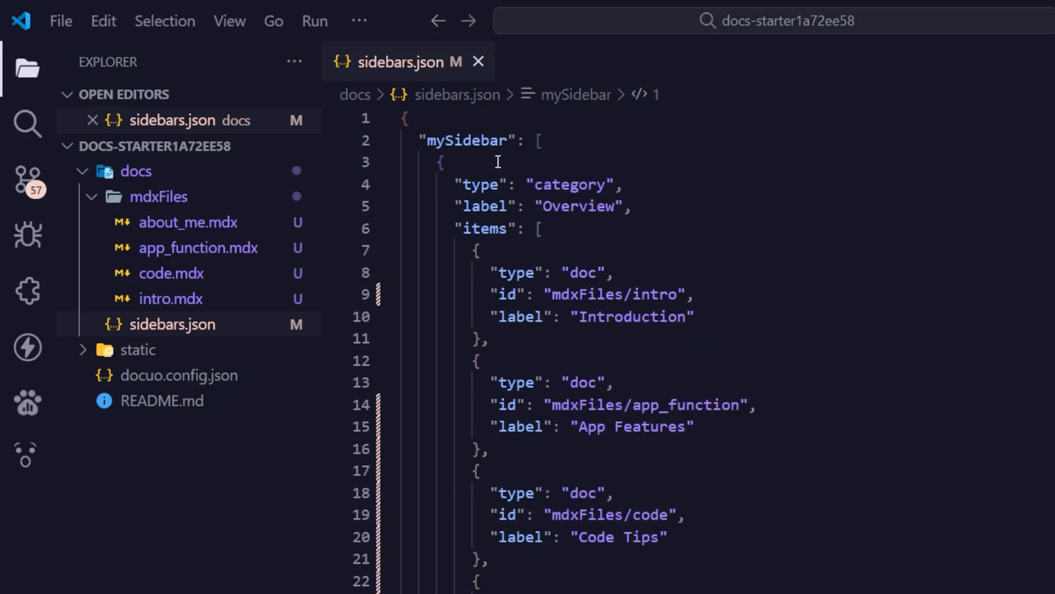
{"action": "left_click", "coordinate": [498, 161]}
{"action": "scroll", "coordinate": [439, 330], "scroll_direction": "down", "scroll_amount": 8}
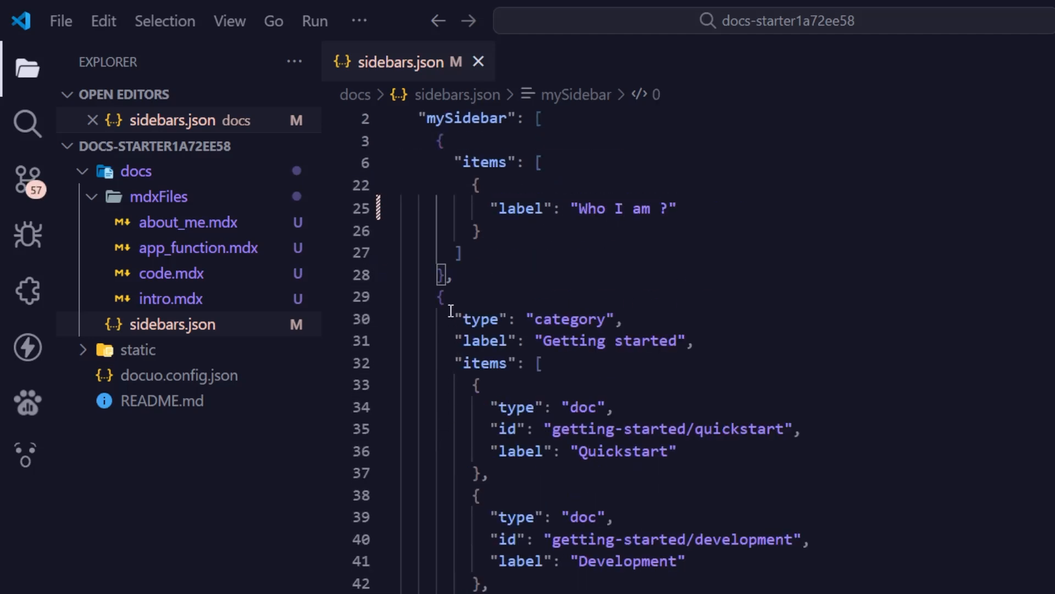
{"action": "left_click", "coordinate": [453, 277]}
{"action": "key", "text": "Return"}
{"action": "key", "text": "Return"}
{"action": "key", "text": "Return"}
{"action": "key", "text": "Return"}
{"action": "key", "text": "Return"}
{"action": "key", "text": "Return"}
{"action": "key", "text": "Return"}
{"action": "key", "text": "Return"}
{"action": "key", "text": "Return"}
{"action": "key", "text": "Return"}
{"action": "key", "text": "Return"}
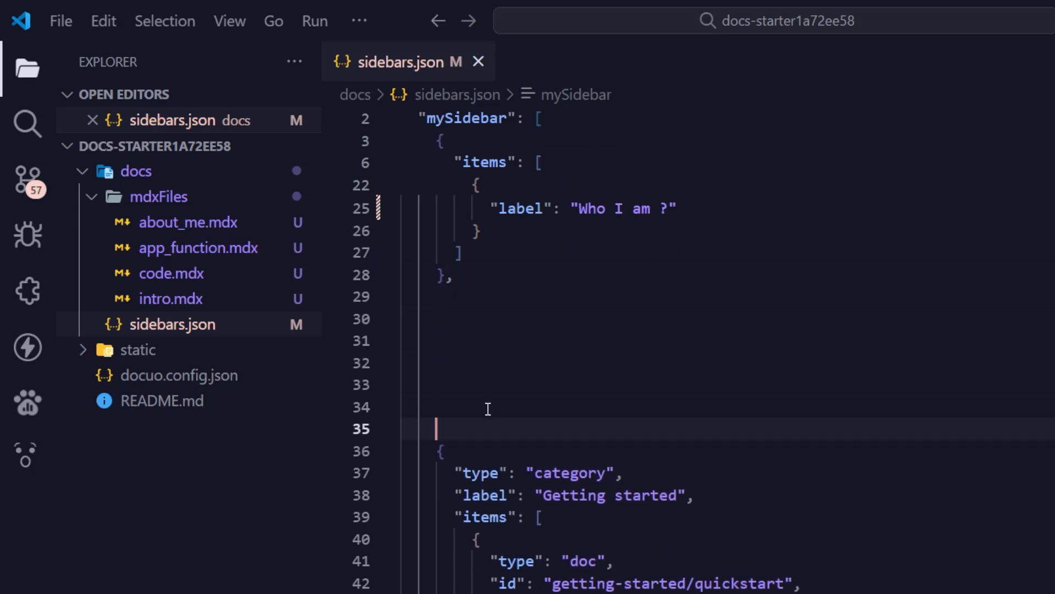
{"action": "scroll", "coordinate": [490, 490], "scroll_direction": "down", "scroll_amount": 20}
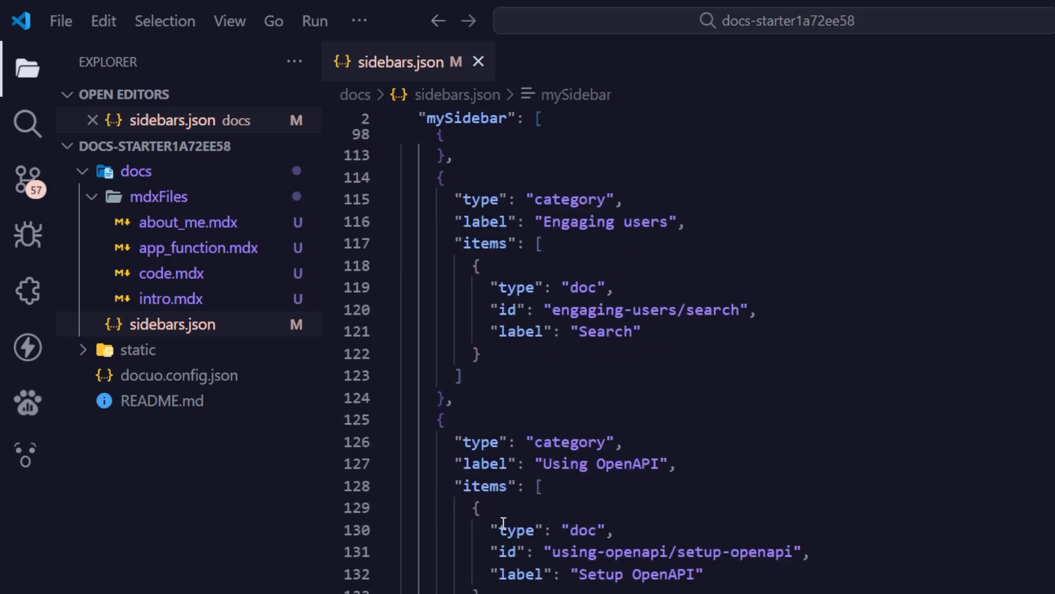
{"action": "scroll", "coordinate": [501, 495], "scroll_direction": "up", "scroll_amount": 7}
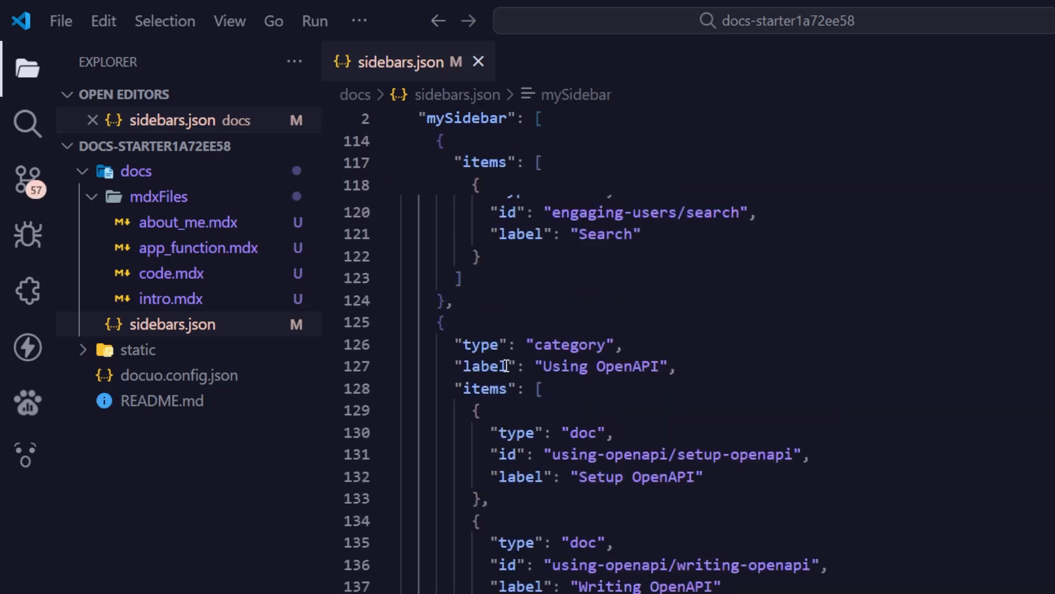
{"action": "left_click", "coordinate": [491, 316]}
{"action": "scroll", "coordinate": [449, 484], "scroll_direction": "down", "scroll_amount": 5}
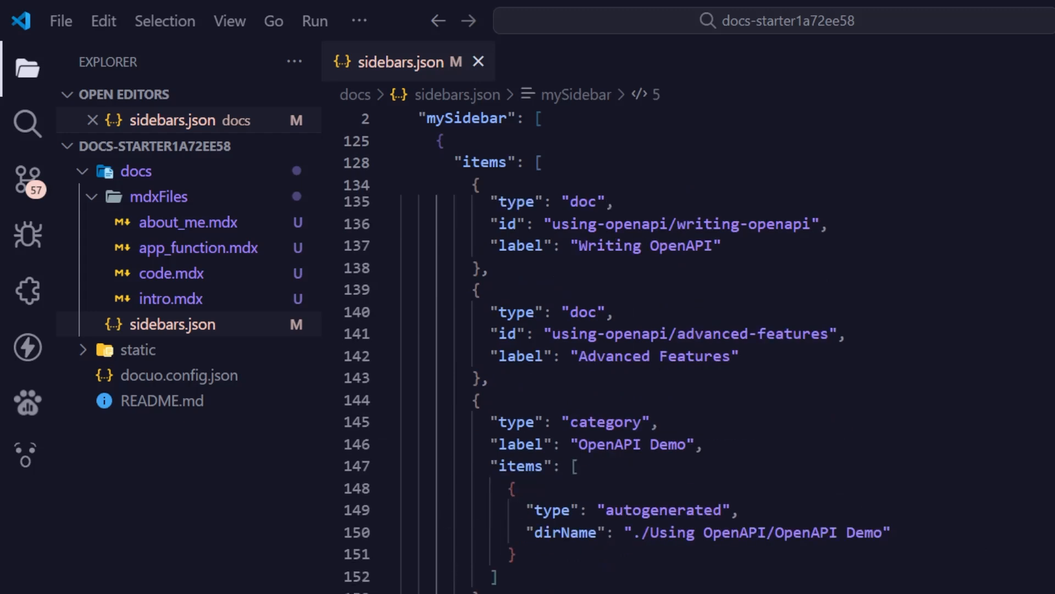
{"action": "scroll", "coordinate": [618, 394], "scroll_direction": "down", "scroll_amount": 1}
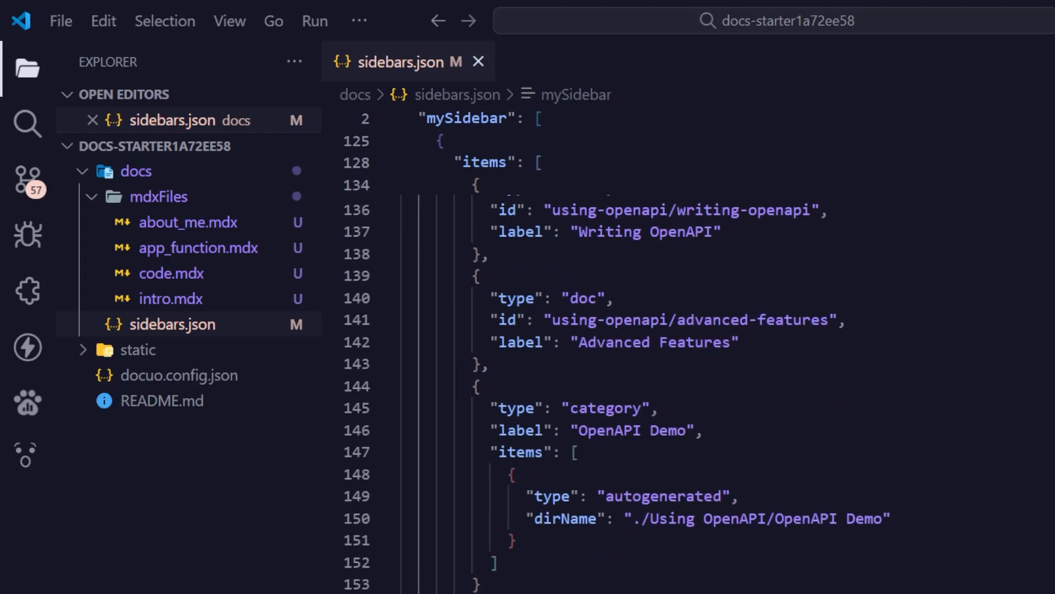
{"action": "key", "text": "shift+Up"}
{"action": "key", "text": "shift+Up"}
{"action": "key", "text": "shift+Up"}
{"action": "key", "text": "shift+Up"}
{"action": "key", "text": "shift+Up"}
{"action": "key", "text": "shift+Up"}
{"action": "key", "text": "shift+Up"}
{"action": "key", "text": "shift+Up"}
{"action": "key", "text": "shift+Up"}
{"action": "key", "text": "shift+Up"}
{"action": "key", "text": "shift+Up"}
{"action": "key", "text": "shift+Up"}
{"action": "key", "text": "shift+Up"}
{"action": "key", "text": "shift+Up"}
{"action": "key", "text": "shift+Up"}
{"action": "key", "text": "shift+Up"}
{"action": "key", "text": "shift+Up"}
{"action": "key", "text": "shift+Up"}
{"action": "key", "text": "shift+Up"}
{"action": "key", "text": "shift+Up"}
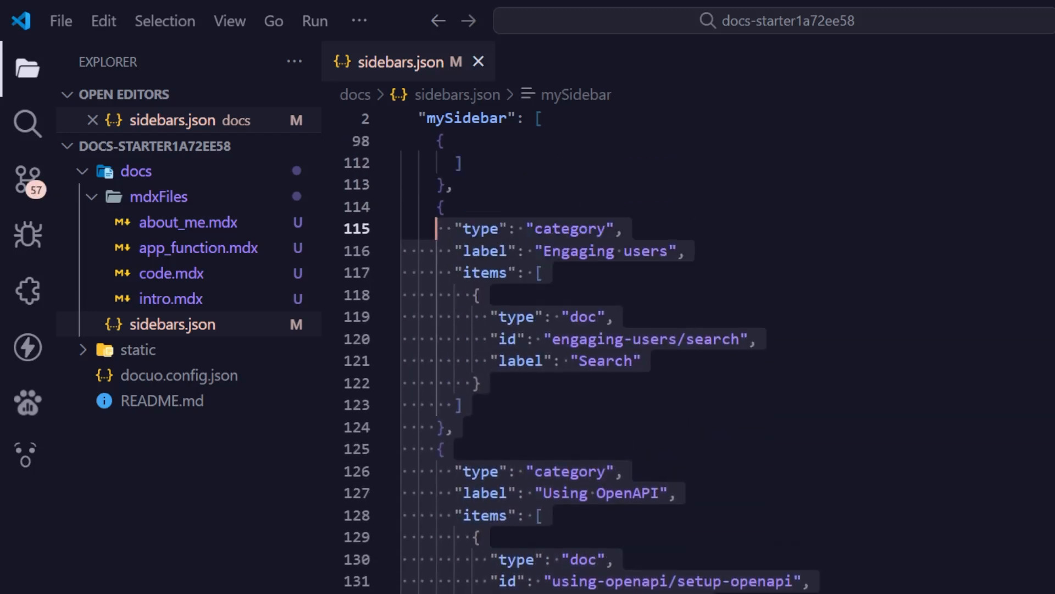
{"action": "key", "text": "shift+Up"}
{"action": "key", "text": "shift+Up"}
{"action": "key", "text": "shift+Up"}
{"action": "key", "text": "shift+Up"}
{"action": "key", "text": "shift+Up"}
{"action": "key", "text": "shift+Up"}
{"action": "key", "text": "shift+Up"}
{"action": "key", "text": "shift+Up"}
{"action": "key", "text": "shift+Up"}
{"action": "key", "text": "shift+Up"}
{"action": "key", "text": "shift+Up"}
{"action": "key", "text": "shift+Up"}
{"action": "key", "text": "shift+Up"}
{"action": "key", "text": "shift+Up"}
{"action": "key", "text": "shift+Up"}
{"action": "key", "text": "shift+Up"}
{"action": "key", "text": "shift+Up"}
{"action": "key", "text": "shift+Up"}
{"action": "key", "text": "shift+Up"}
{"action": "key", "text": "shift+Up"}
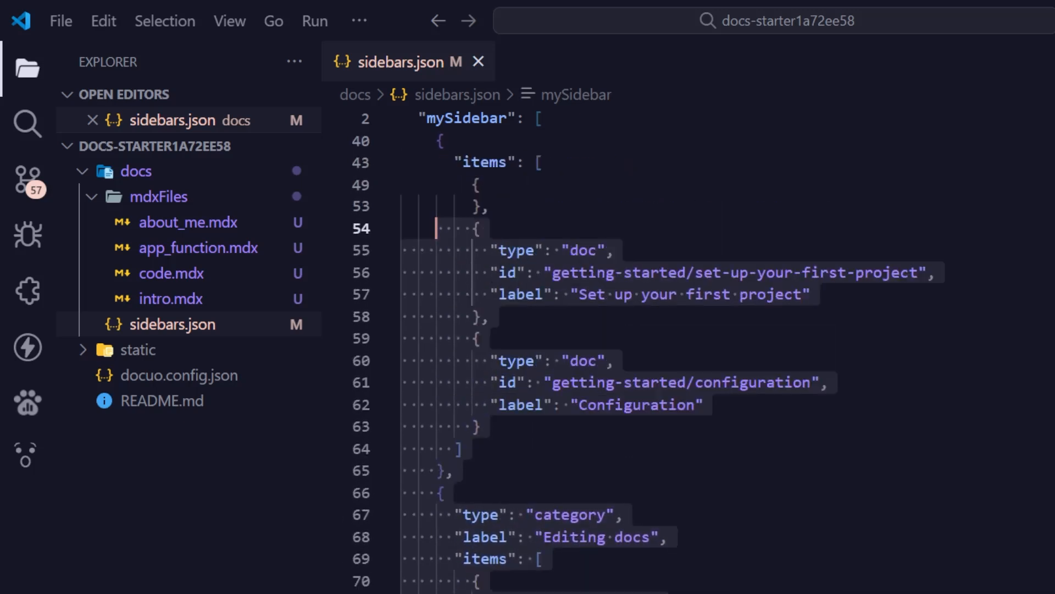
{"action": "key", "text": "shift+Up"}
{"action": "key", "text": "shift+Up"}
{"action": "key", "text": "shift+Up"}
{"action": "key", "text": "shift+Up"}
{"action": "key", "text": "shift+Up"}
{"action": "key", "text": "shift+Up"}
{"action": "key", "text": "shift+Up"}
{"action": "key", "text": "shift+Up"}
{"action": "key", "text": "shift+Up"}
{"action": "key", "text": "shift+Up"}
{"action": "key", "text": "shift+Up"}
{"action": "key", "text": "shift+Up"}
{"action": "key", "text": "shift+Up"}
{"action": "key", "text": "shift+Up"}
{"action": "key", "text": "shift+Up"}
{"action": "key", "text": "shift+Up"}
{"action": "key", "text": "shift+Up"}
{"action": "key", "text": "shift+Up"}
{"action": "key", "text": "shift+Up"}
{"action": "key", "text": "shift+Up"}
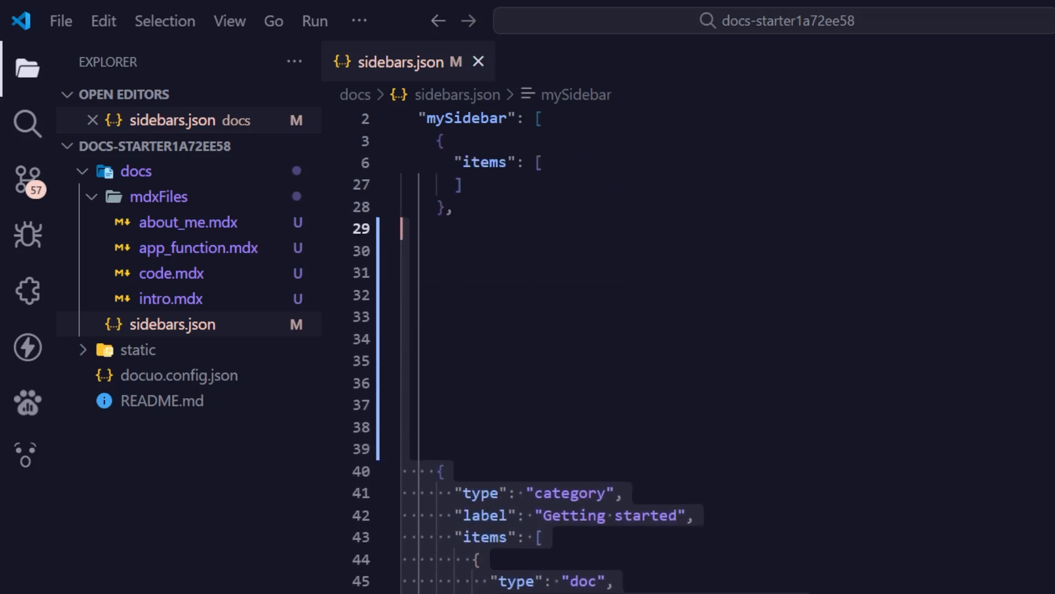
{"action": "key", "text": "BackSpace"}
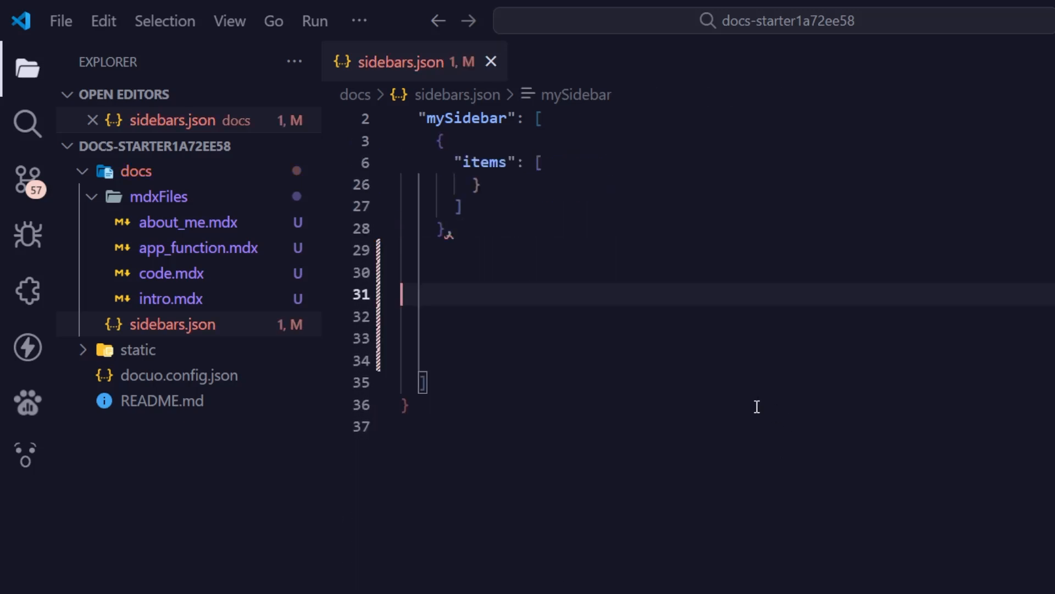
Step: Remove the trailing comma after the Overview category's closing brace
{"action": "left_click", "coordinate": [497, 228]}
{"action": "key", "text": "BackSpace"}
{"action": "key", "text": "ctrl+k"}
{"action": "key", "text": "ctrl+j"}
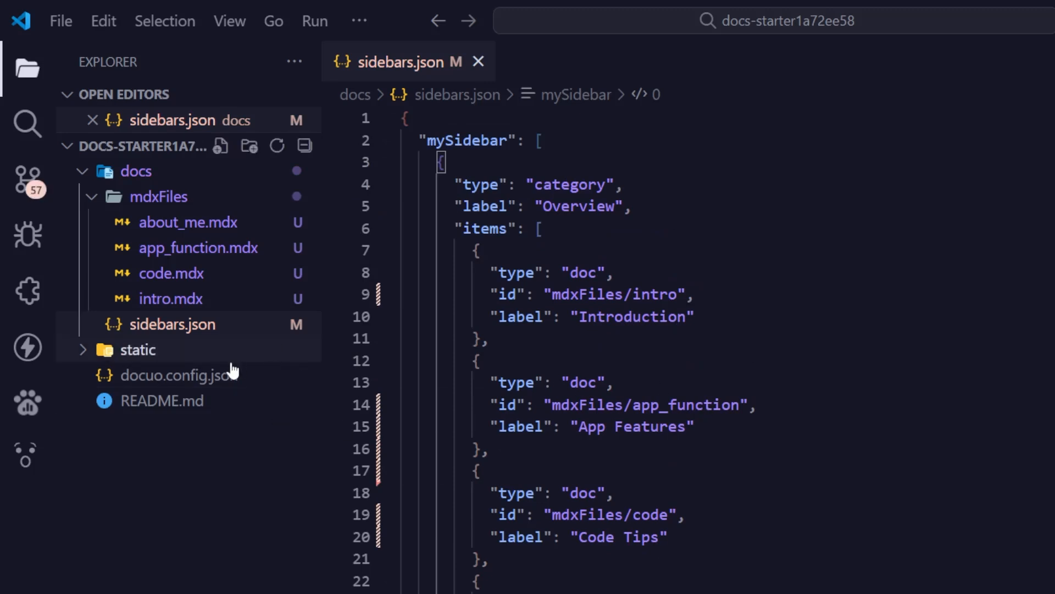
Step: In docuo.config.json, set the navbar title to "Amazone Clone Project"
{"action": "left_click", "coordinate": [233, 375]}
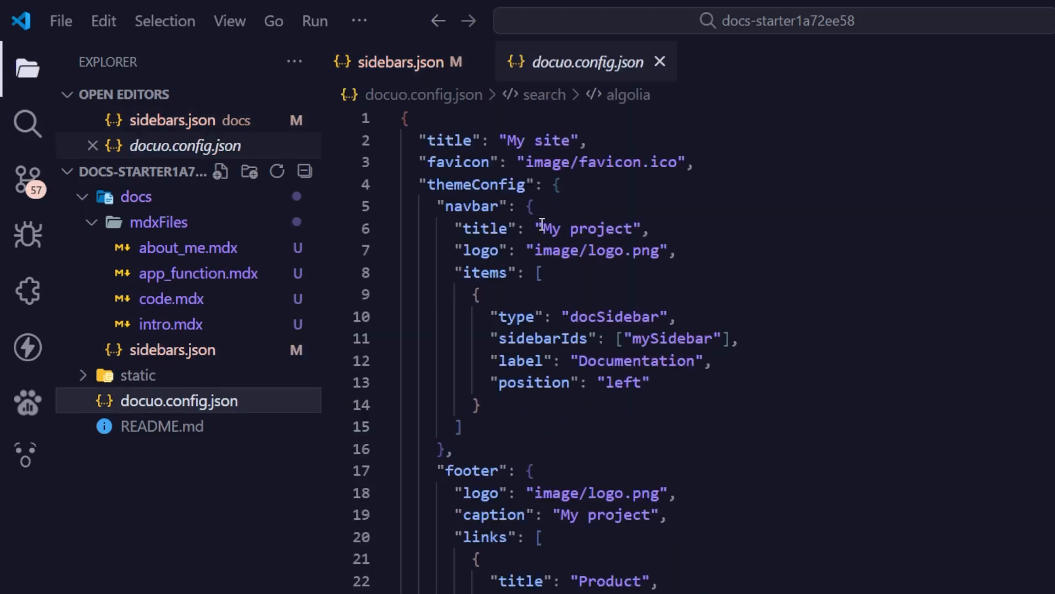
{"action": "left_click_drag", "start_coordinate": [543, 228], "coordinate": [634, 227]}
{"action": "type", "text": "Amazone C"}
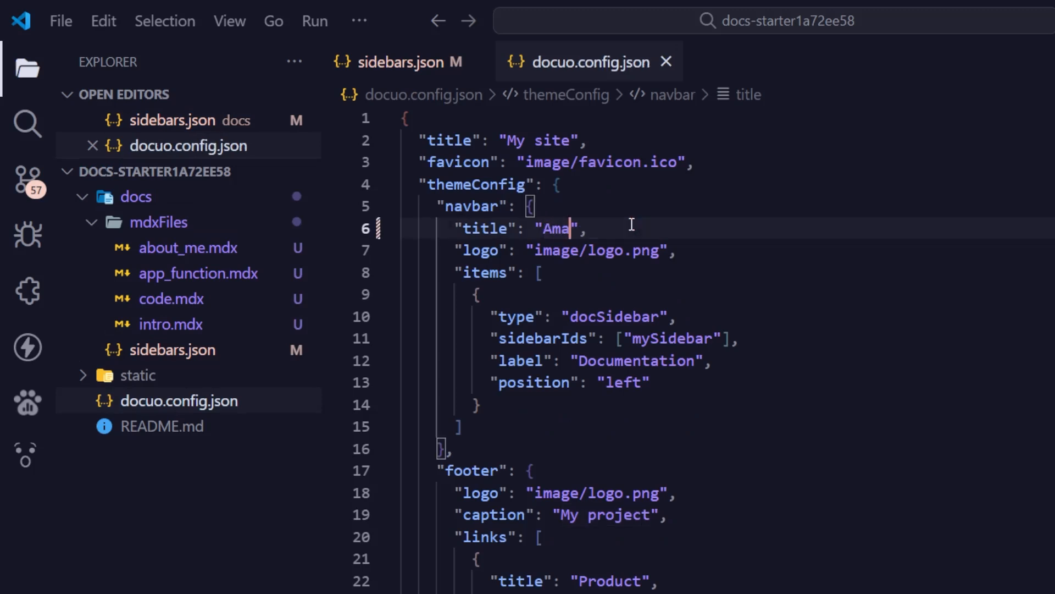
{"action": "type", "text": "lone Project"}
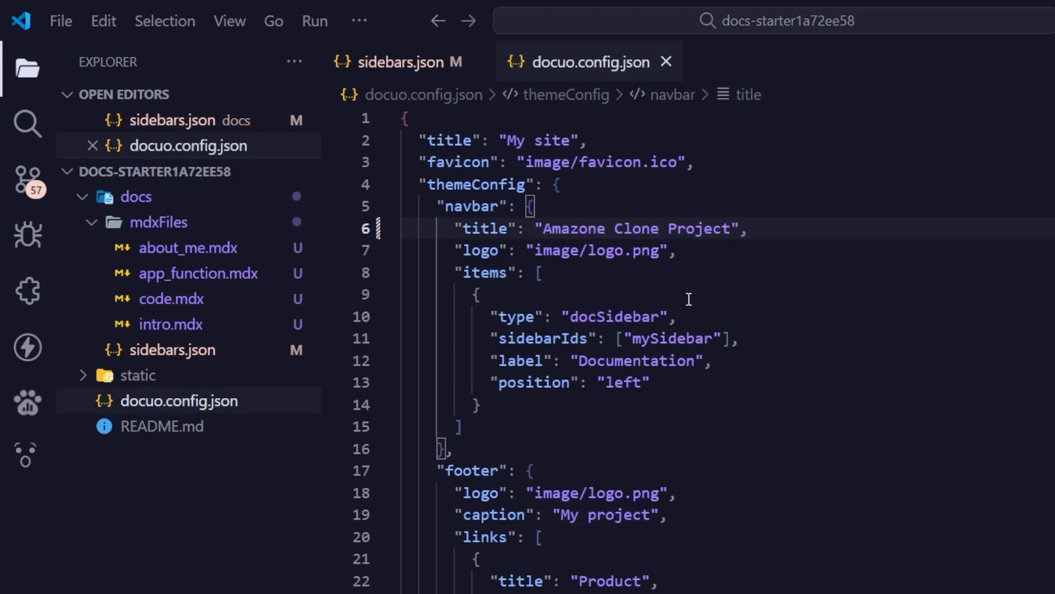
{"action": "scroll", "coordinate": [642, 299], "scroll_direction": "down", "scroll_amount": 2}
{"action": "scroll", "coordinate": [680, 484], "scroll_direction": "down", "scroll_amount": 10}
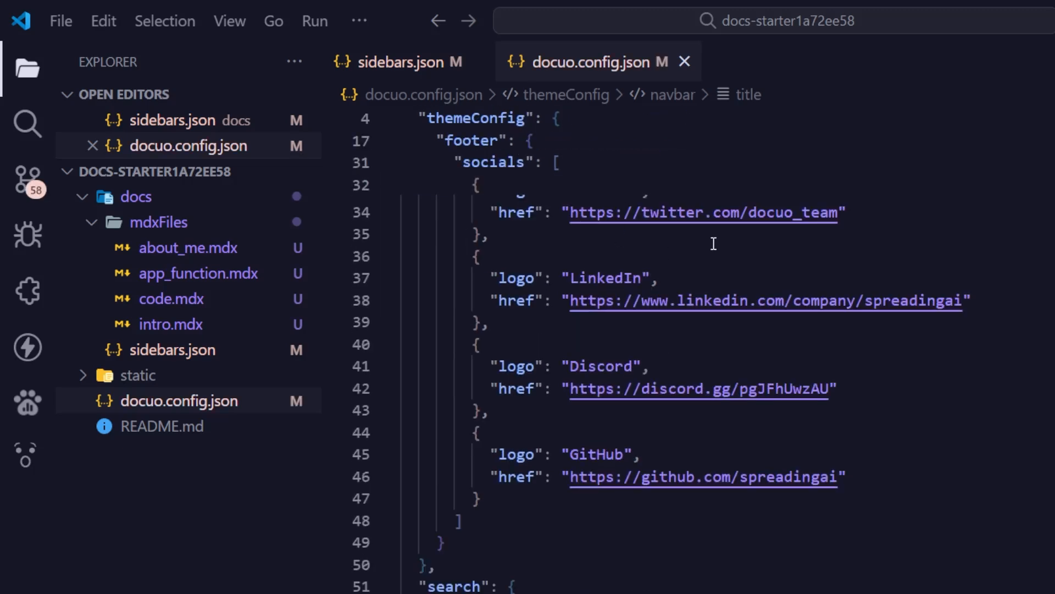
{"action": "scroll", "coordinate": [620, 220], "scroll_direction": "up", "scroll_amount": 2}
{"action": "scroll", "coordinate": [784, 581], "scroll_direction": "down", "scroll_amount": 3}
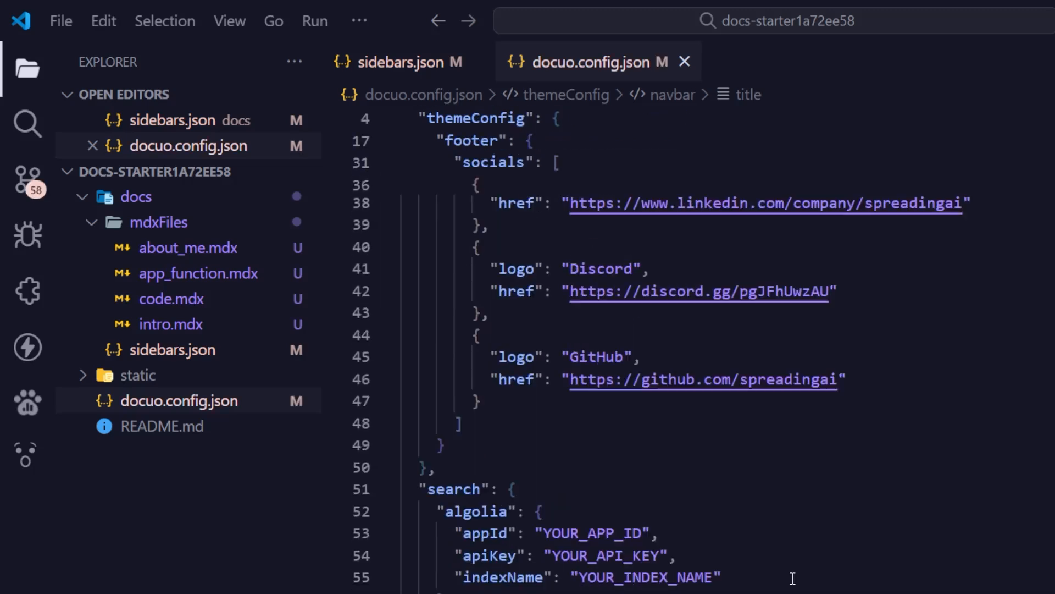
{"action": "scroll", "coordinate": [791, 489], "scroll_direction": "up", "scroll_amount": 8}
{"action": "scroll", "coordinate": [790, 487], "scroll_direction": "up", "scroll_amount": 3}
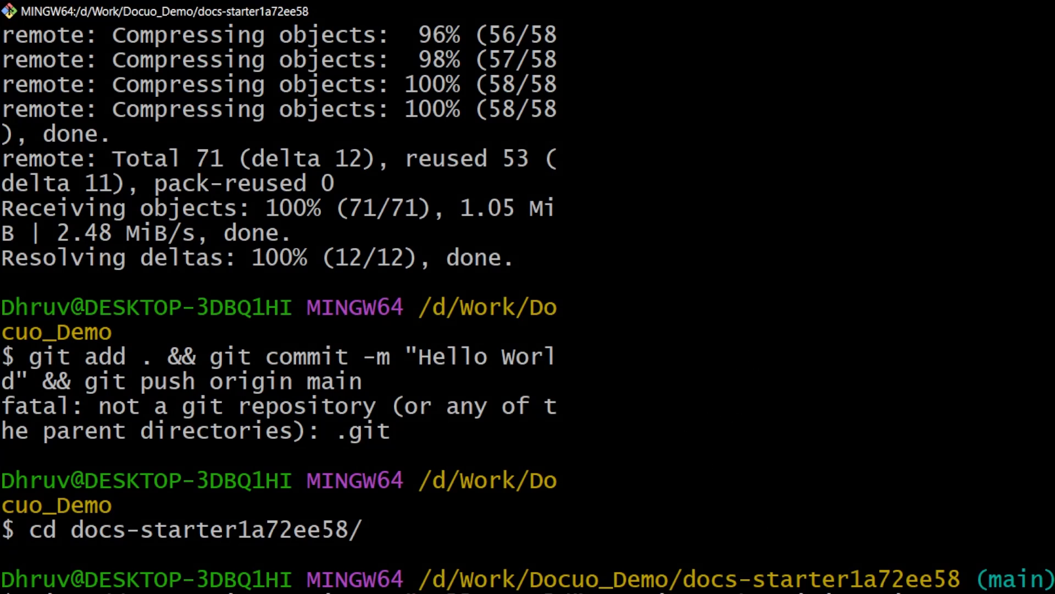
Step: Switch to the Git Bash terminal and try to stage, commit as "Hello World" and push to origin main in one command
{"action": "key", "text": "Up"}
{"action": "key", "text": "Up"}
{"action": "key", "text": "Return"}
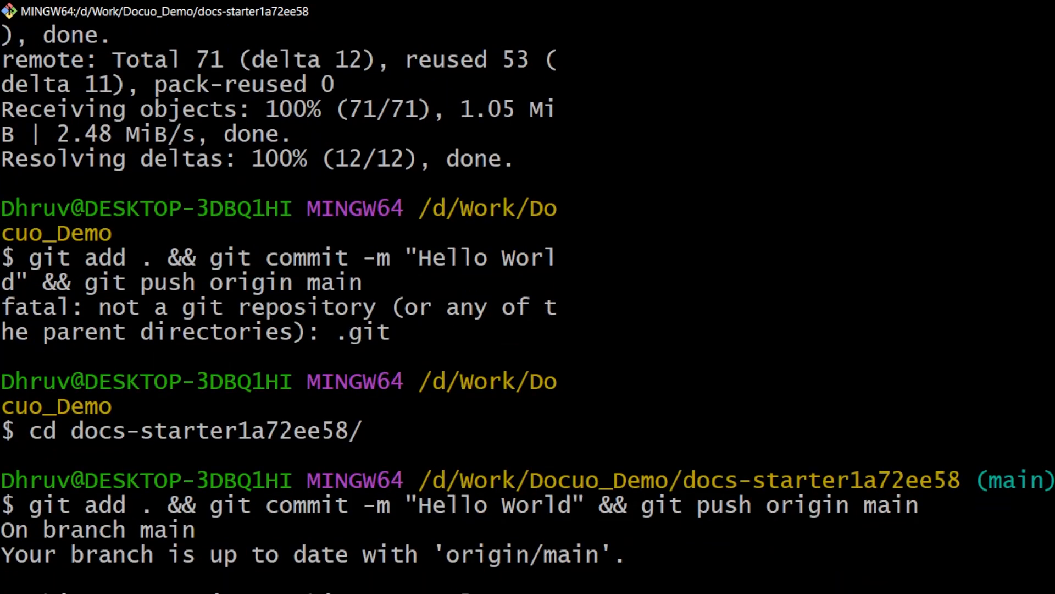
Step: Stage all changes in the docs-starter1a72ee58 repository, commit them with a message, and push to origin main
{"action": "type", "text": "git add ."}
{"action": "key", "text": "Return"}
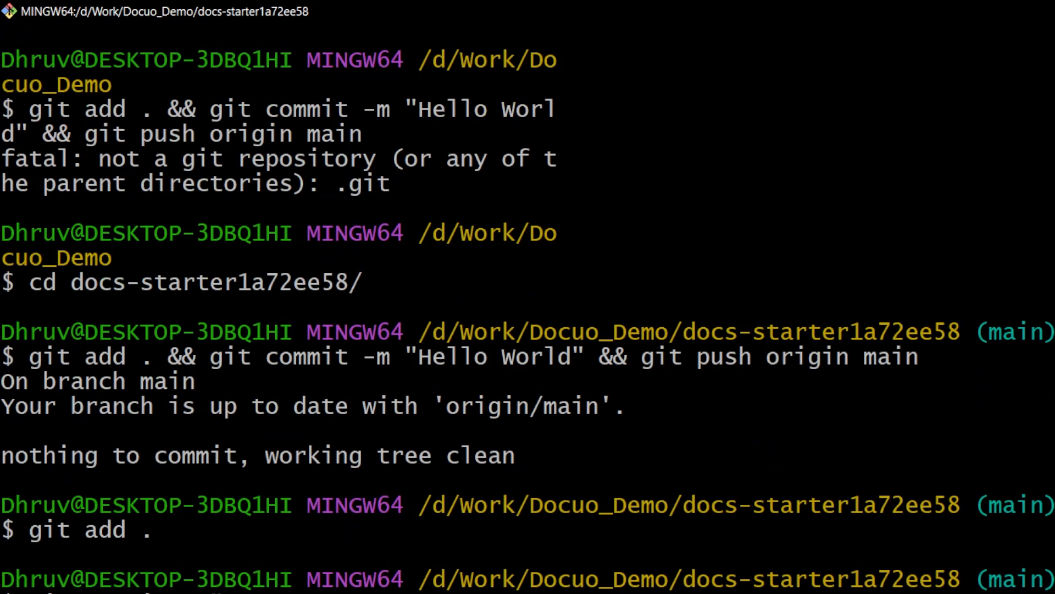
{"action": "type", "text": "git commit -m\""}
{"action": "key", "text": "Return"}
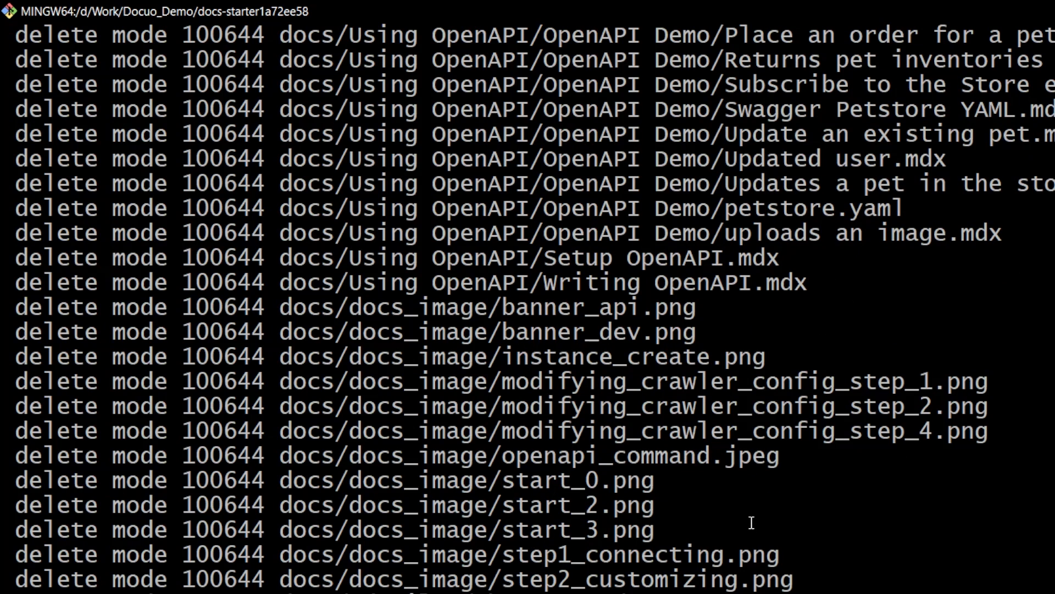
{"action": "type", "text": "git push origin main"}
{"action": "key", "text": "Return"}
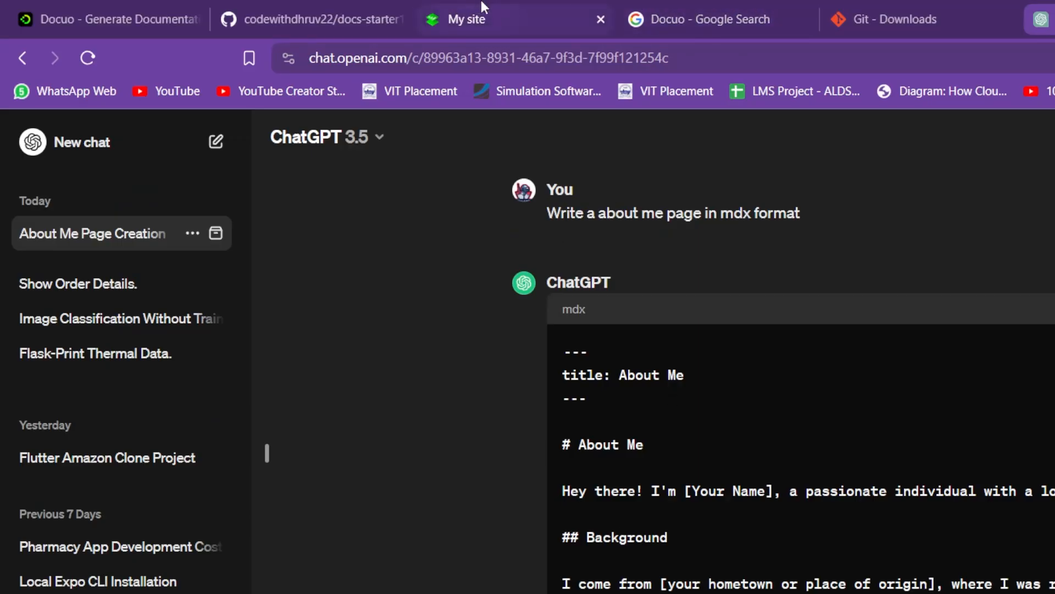
Step: Switch to the Docuo dashboard in the browser and trigger an update of the documentation site
{"action": "left_click", "coordinate": [201, 1]}
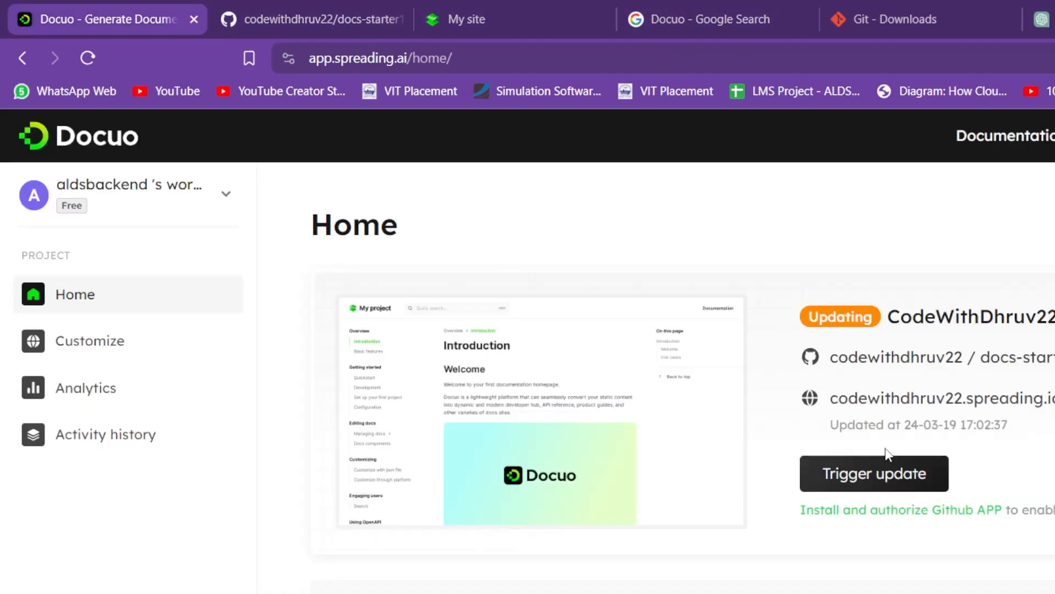
{"action": "scroll", "coordinate": [881, 511], "scroll_direction": "down", "scroll_amount": 2}
{"action": "left_click", "coordinate": [902, 383]}
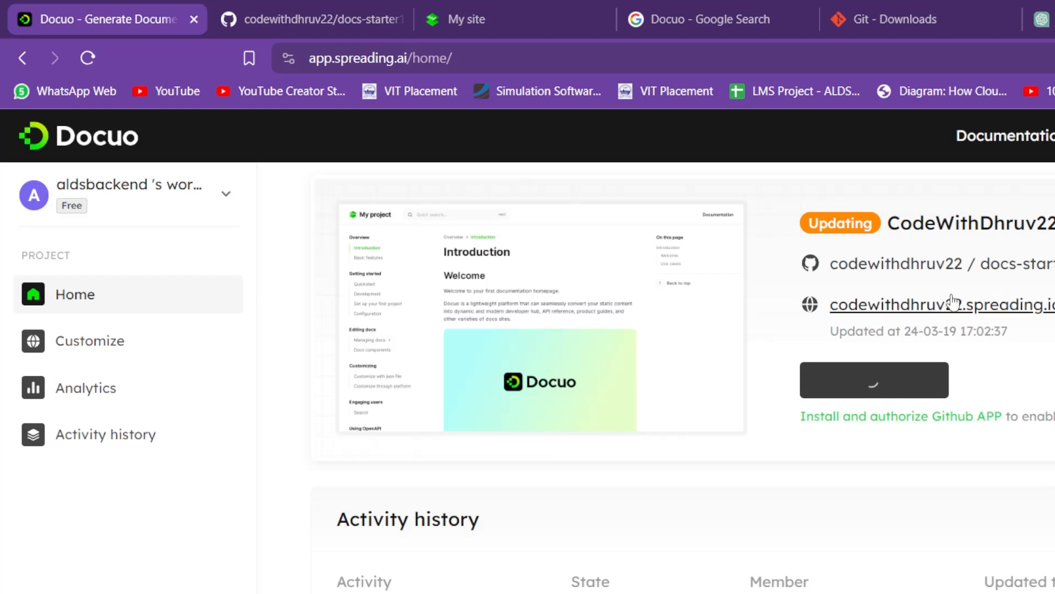
Step: Check the state of the website update in the activity history and view the published site
{"action": "scroll", "coordinate": [1006, 452], "scroll_direction": "down", "scroll_amount": 1}
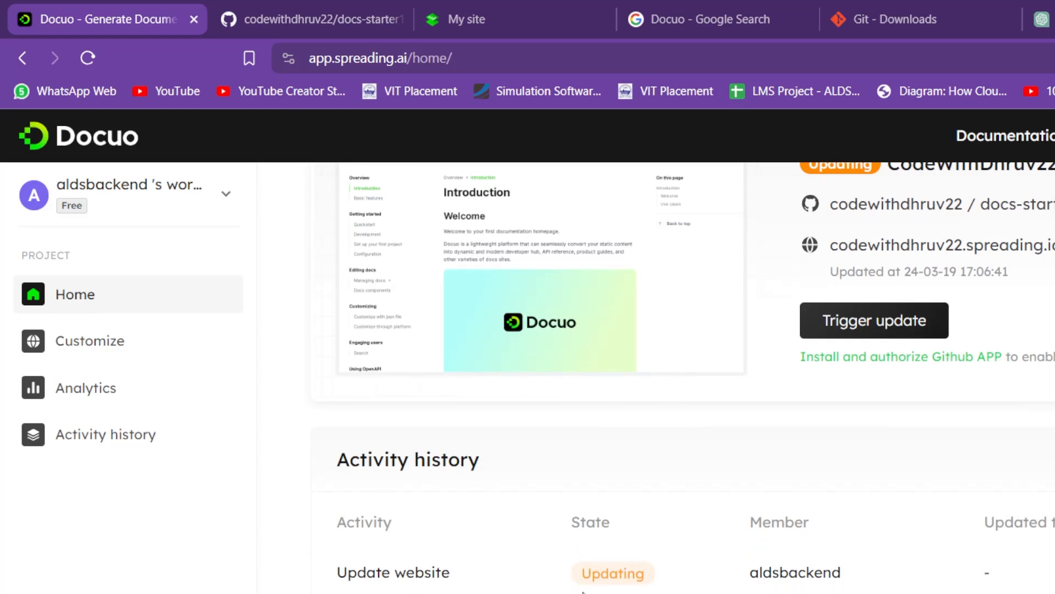
{"action": "left_click_drag", "start_coordinate": [575, 572], "coordinate": [670, 572]}
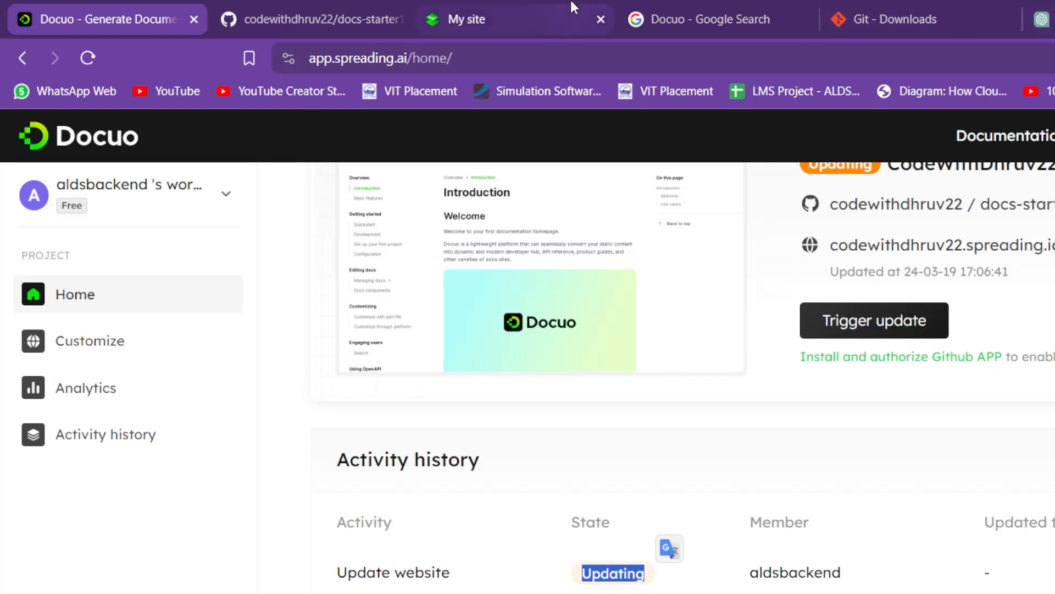
{"action": "left_click", "coordinate": [475, 19]}
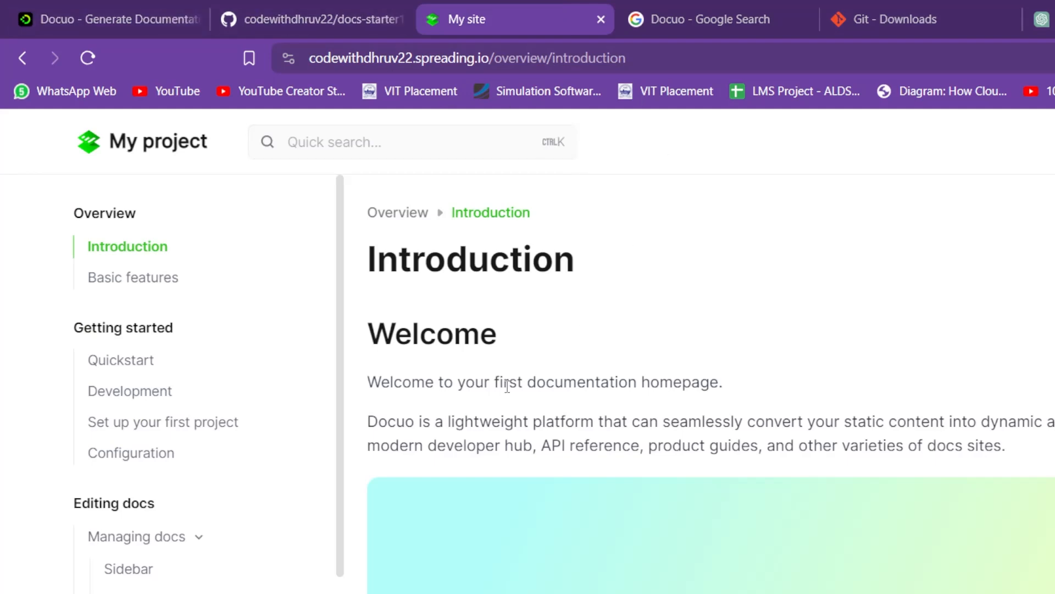
Step: Check the website update's state on the Docuo dashboard and open the published site in a new tab
{"action": "scroll", "coordinate": [648, 299], "scroll_direction": "down", "scroll_amount": 5}
{"action": "scroll", "coordinate": [656, 299], "scroll_direction": "up", "scroll_amount": 5}
{"action": "left_click", "coordinate": [110, 20]}
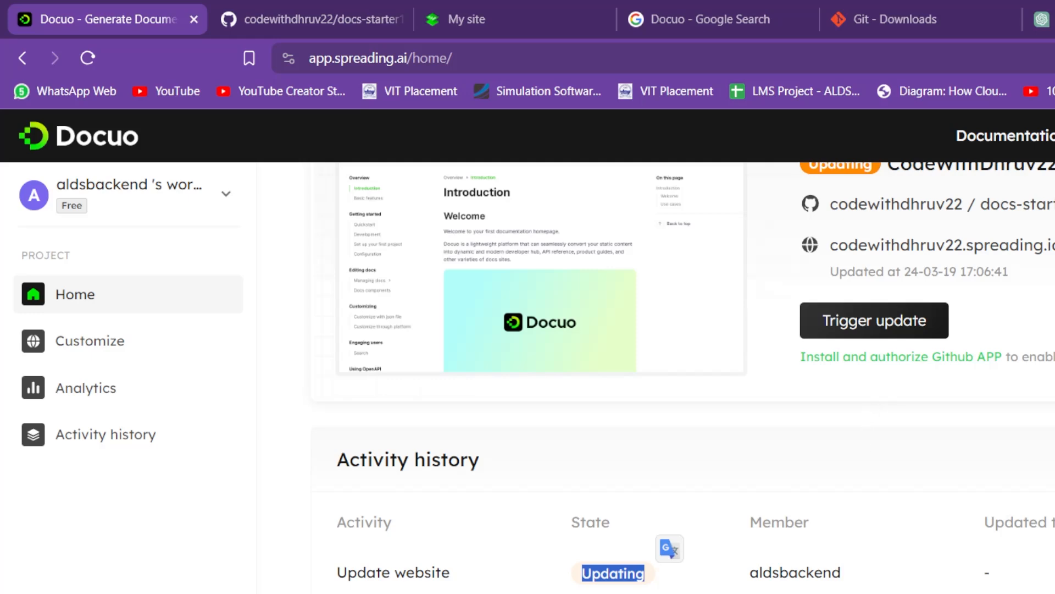
{"action": "left_click", "coordinate": [910, 476]}
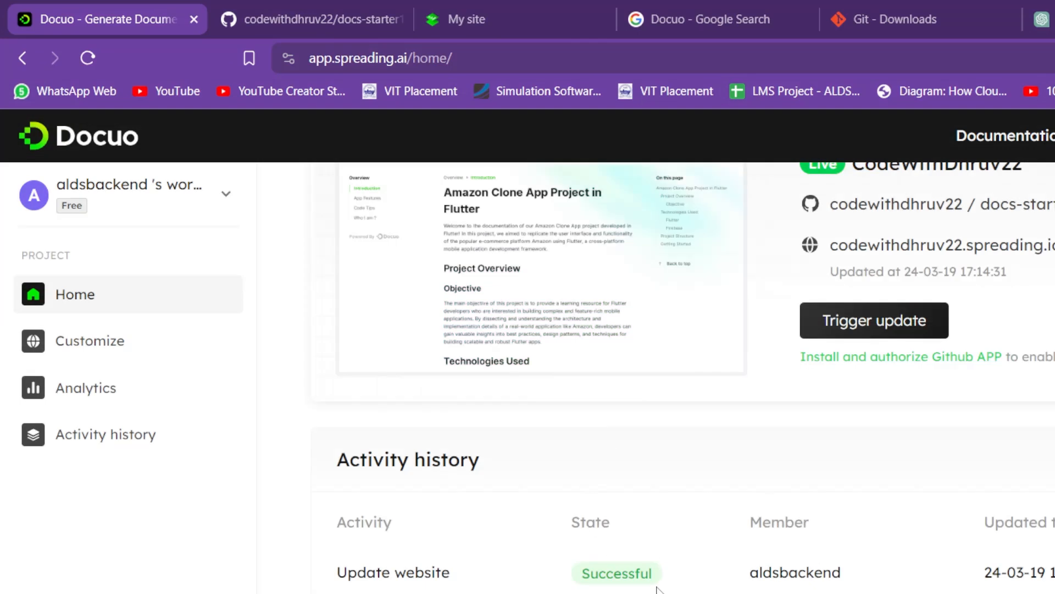
{"action": "scroll", "coordinate": [865, 499], "scroll_direction": "up", "scroll_amount": 2}
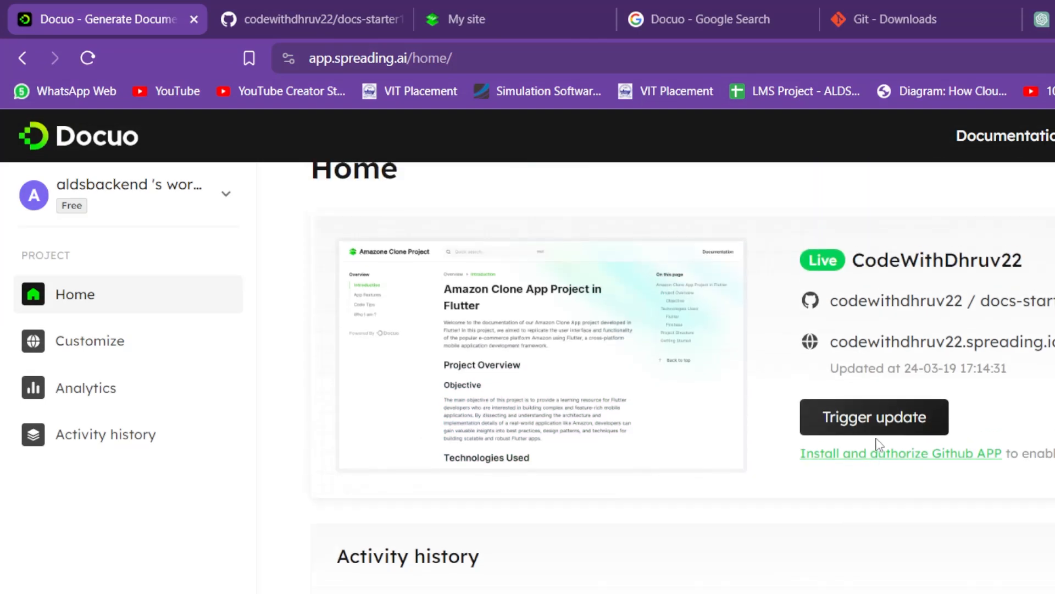
{"action": "left_click", "coordinate": [910, 358]}
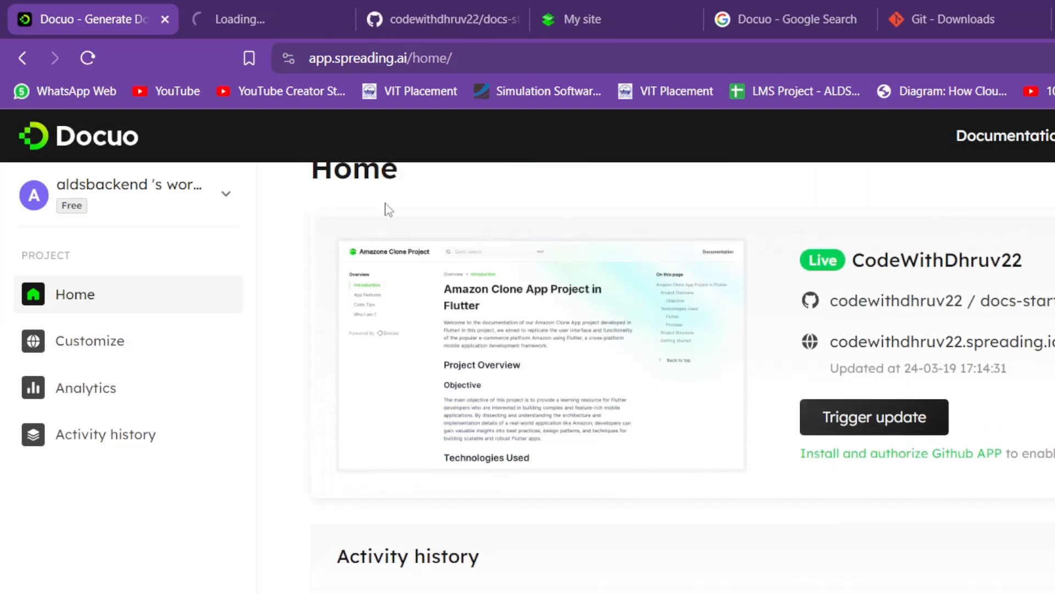
{"action": "left_click", "coordinate": [259, 11]}
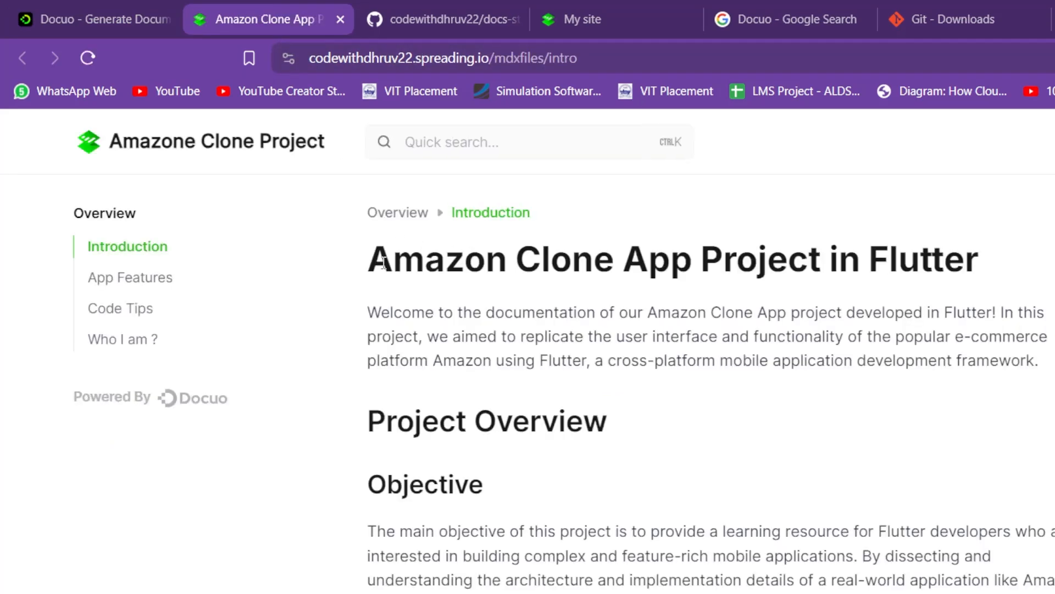
Step: Review the published Introduction page from its title through the Project Structure section
{"action": "left_click_drag", "start_coordinate": [383, 263], "coordinate": [861, 258]}
{"action": "scroll", "coordinate": [696, 464], "scroll_direction": "down", "scroll_amount": 1}
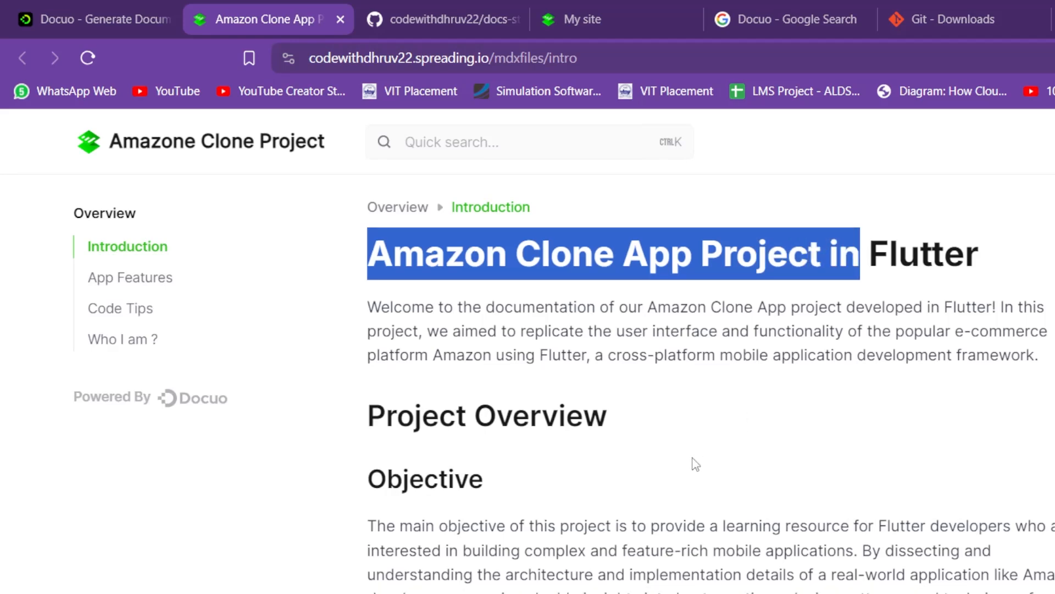
{"action": "scroll", "coordinate": [696, 465], "scroll_direction": "down", "scroll_amount": 15}
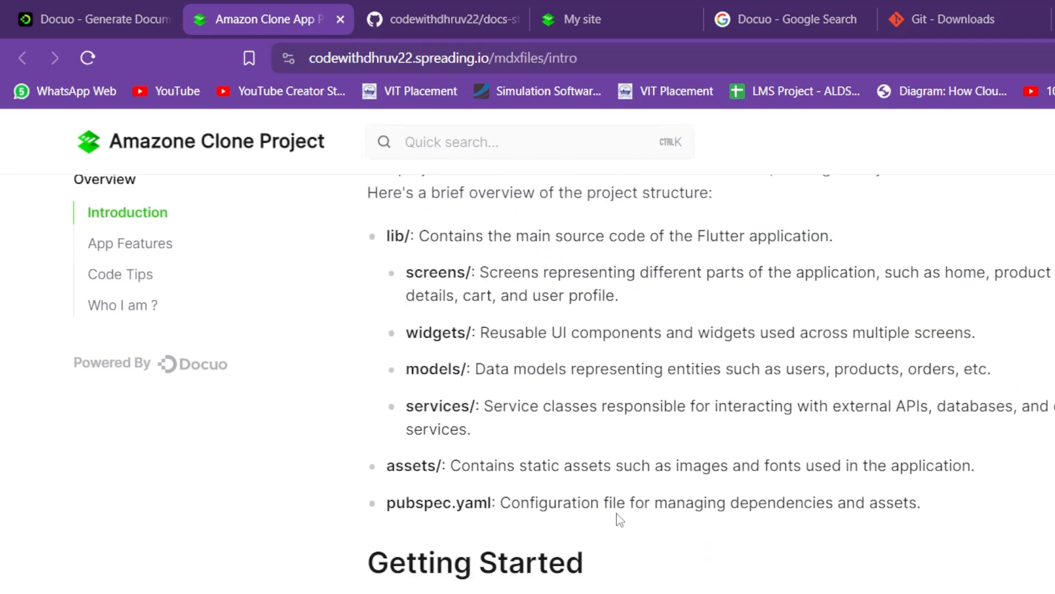
{"action": "scroll", "coordinate": [514, 440], "scroll_direction": "up", "scroll_amount": 2}
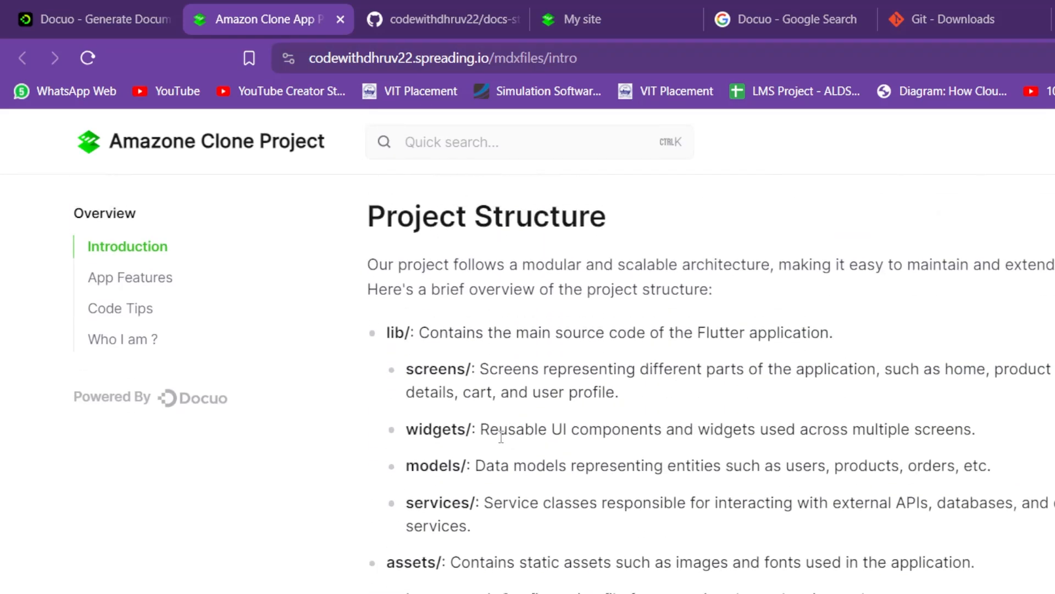
Step: Open the App Features page of the published site and review its feature sections down to User Profile
{"action": "left_click", "coordinate": [152, 283]}
{"action": "scroll", "coordinate": [473, 484], "scroll_direction": "down", "scroll_amount": 2}
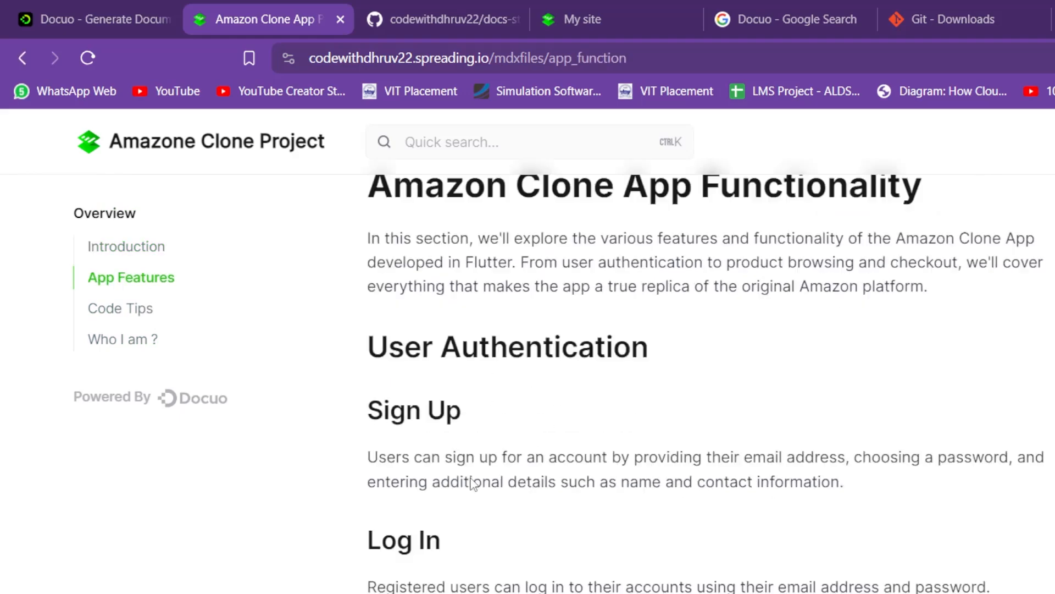
{"action": "scroll", "coordinate": [472, 484], "scroll_direction": "down", "scroll_amount": 20}
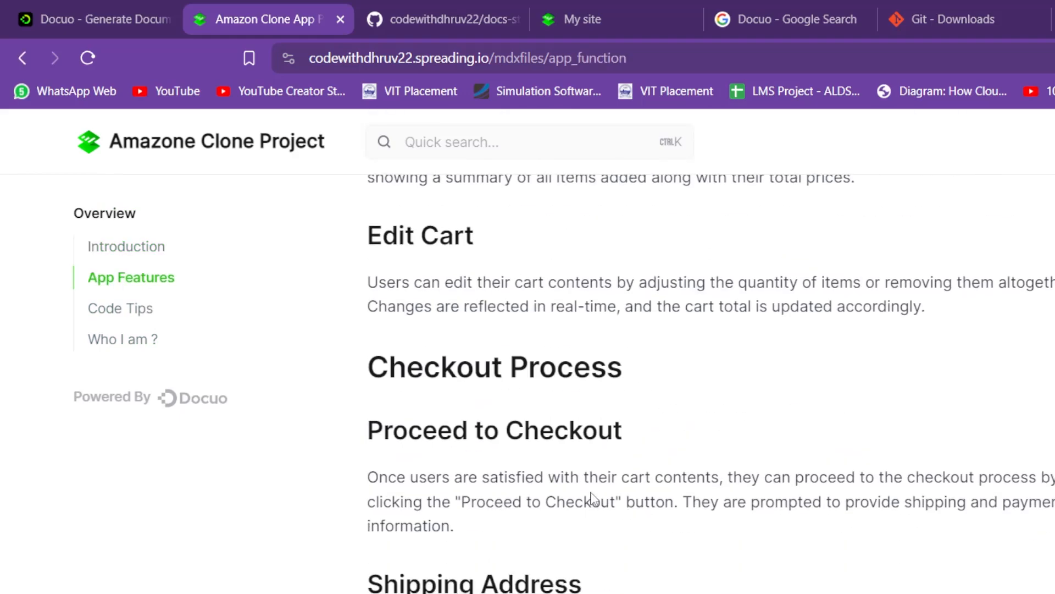
{"action": "scroll", "coordinate": [591, 498], "scroll_direction": "down", "scroll_amount": 20}
{"action": "scroll", "coordinate": [428, 458], "scroll_direction": "up", "scroll_amount": 12}
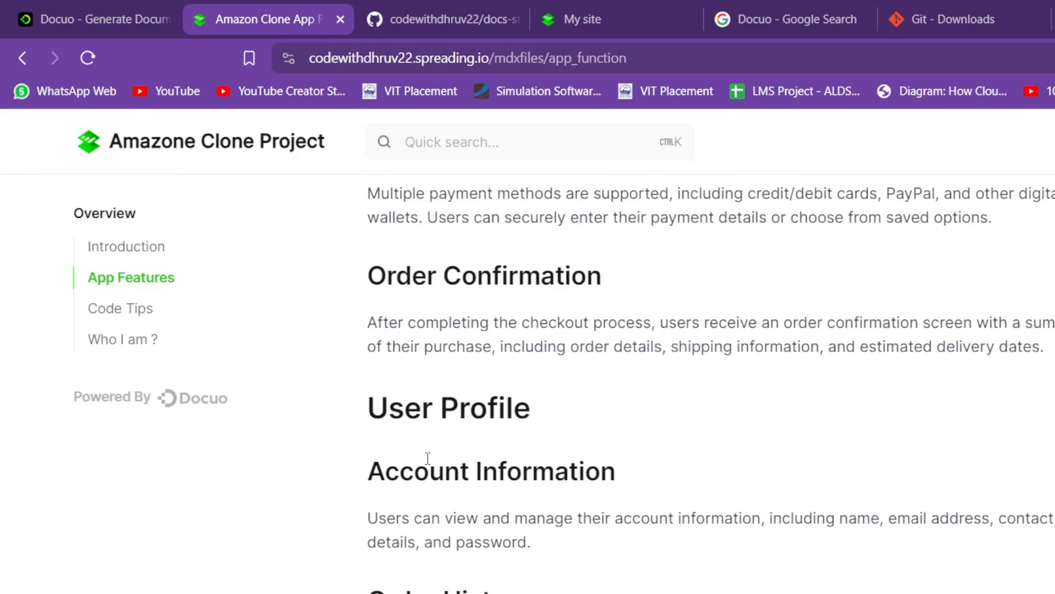
Step: Open the Code Tips page and review the Sign Up Screen Widget code snippet
{"action": "left_click", "coordinate": [134, 309]}
{"action": "scroll", "coordinate": [665, 404], "scroll_direction": "down", "scroll_amount": 12}
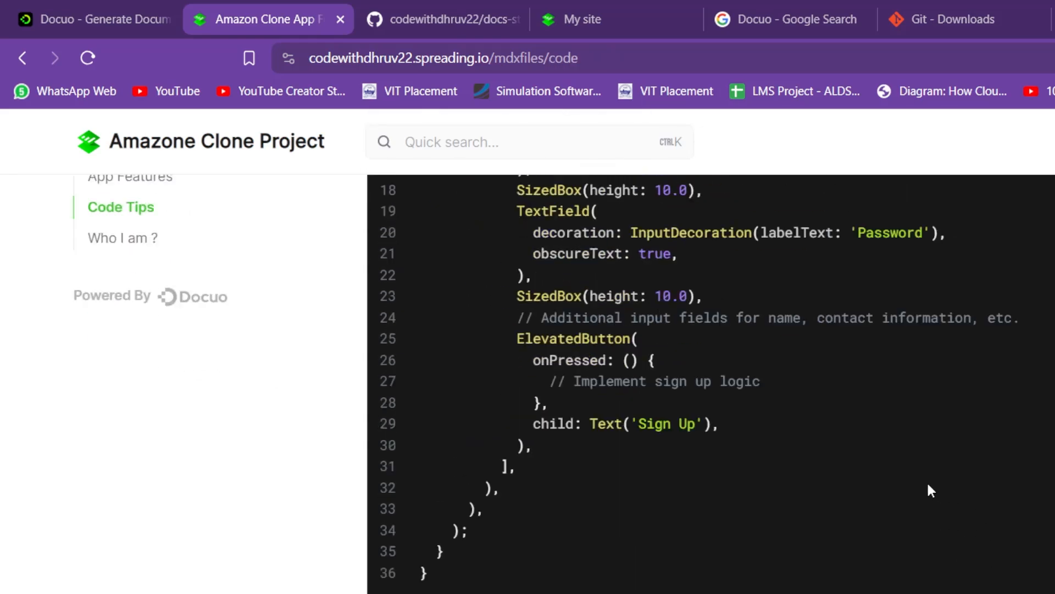
{"action": "scroll", "coordinate": [928, 484], "scroll_direction": "up", "scroll_amount": 9}
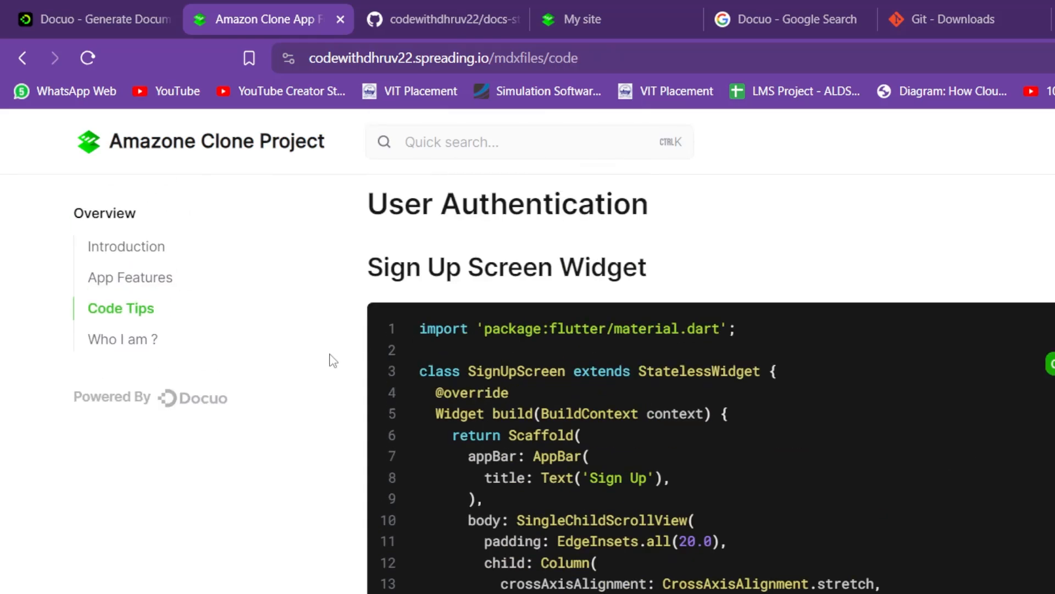
Step: Open the "Who I am ?" page and review its content from the introduction down to the contact details
{"action": "left_click", "coordinate": [133, 339]}
{"action": "scroll", "coordinate": [681, 370], "scroll_direction": "down", "scroll_amount": 6}
{"action": "scroll", "coordinate": [673, 379], "scroll_direction": "down", "scroll_amount": 10}
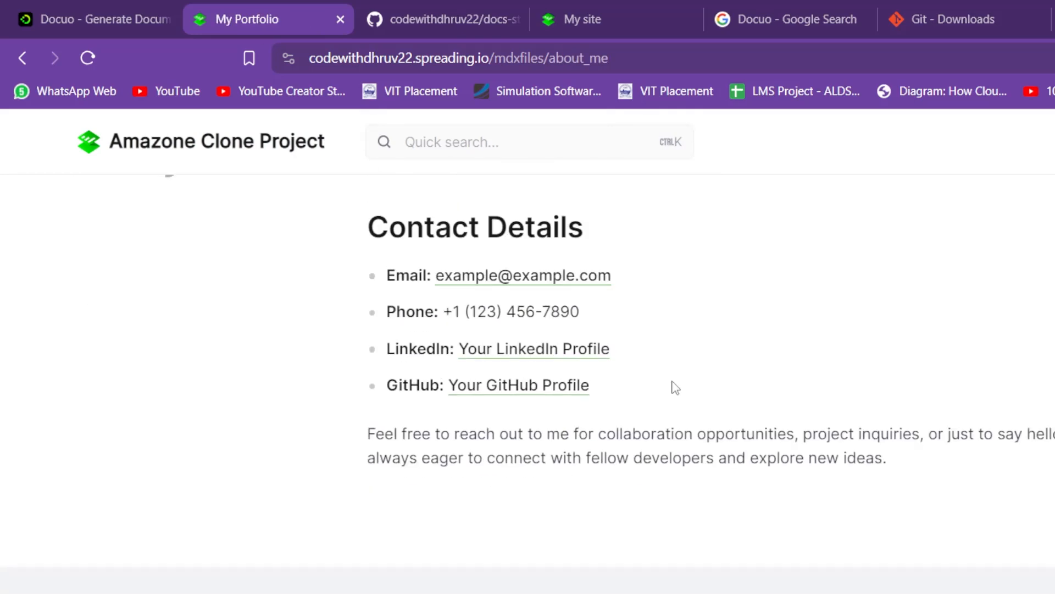
{"action": "scroll", "coordinate": [678, 391], "scroll_direction": "up", "scroll_amount": 15}
{"action": "scroll", "coordinate": [673, 423], "scroll_direction": "up", "scroll_amount": 1}
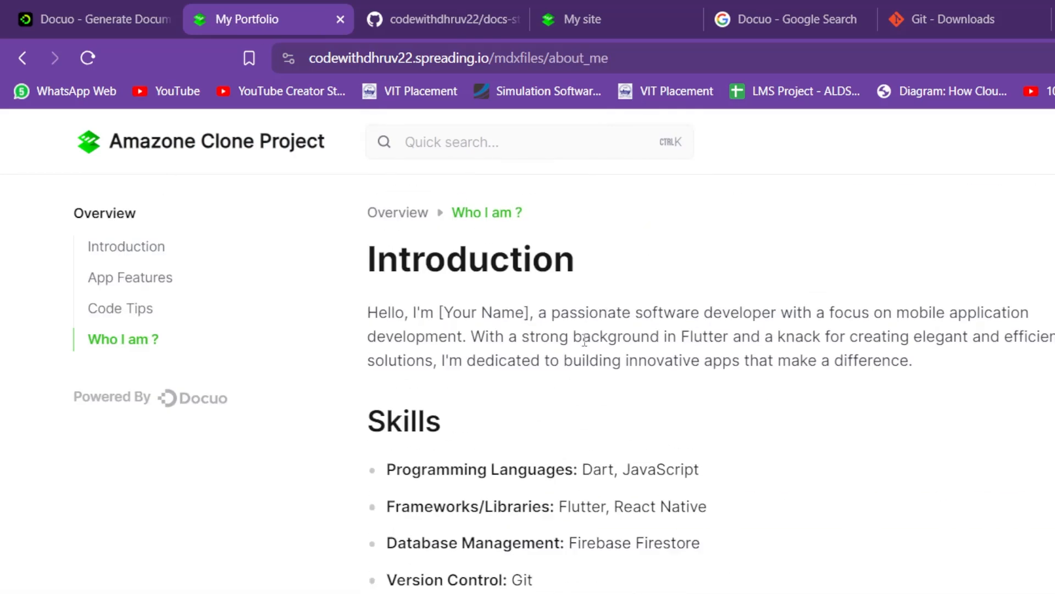
Step: Switch to the docs-starter1a72ee58 repository on GitHub and look over its README and file list
{"action": "left_click", "coordinate": [447, 2]}
{"action": "scroll", "coordinate": [758, 455], "scroll_direction": "down", "scroll_amount": 12}
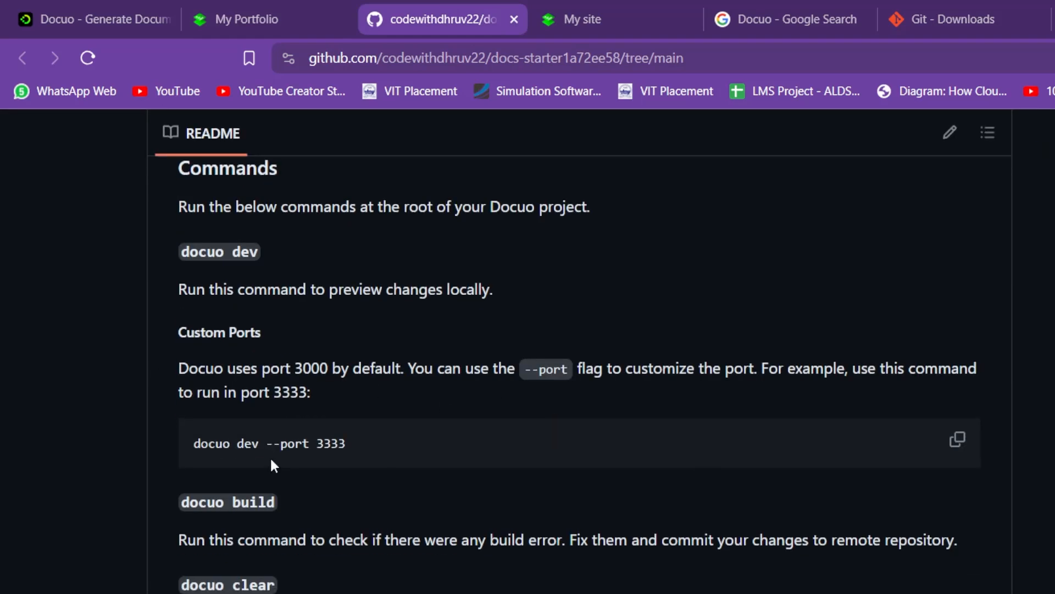
{"action": "scroll", "coordinate": [511, 463], "scroll_direction": "up", "scroll_amount": 15}
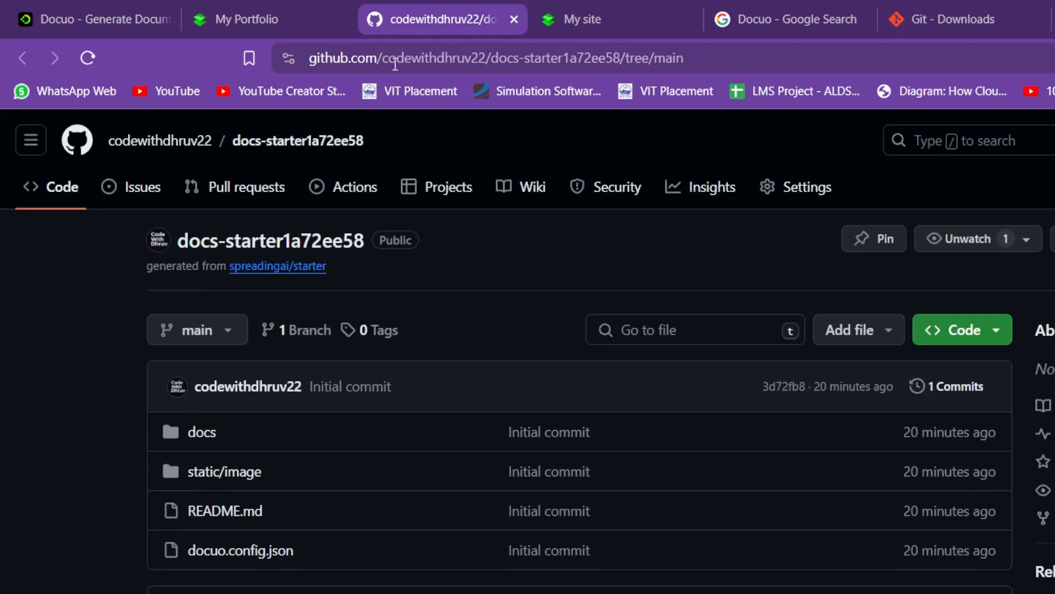
Step: Return to the published Amazone Clone Project site and read through the Introduction page again
{"action": "left_click", "coordinate": [306, 8]}
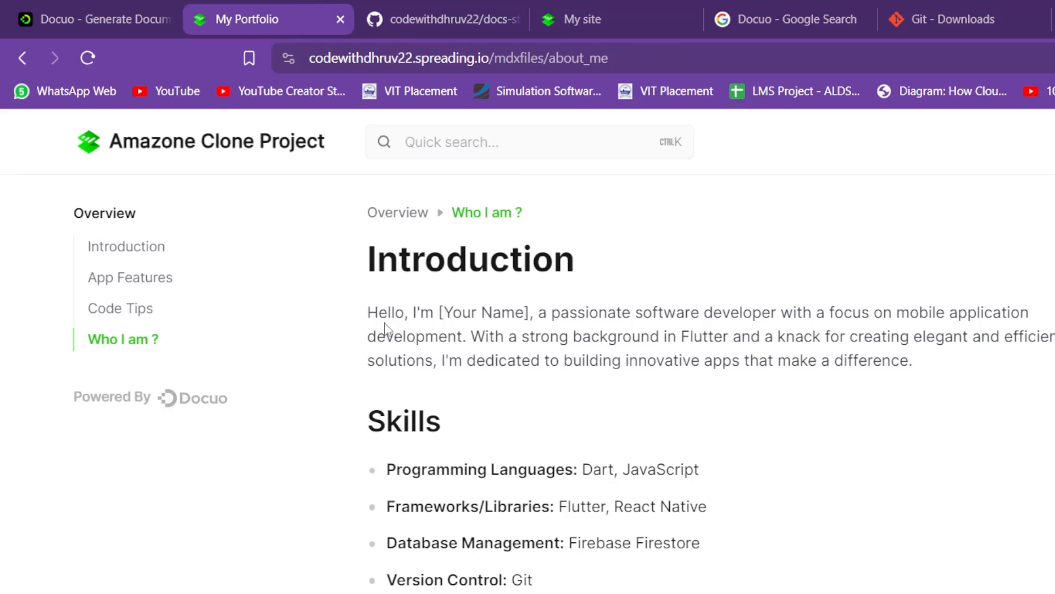
{"action": "left_click", "coordinate": [137, 246]}
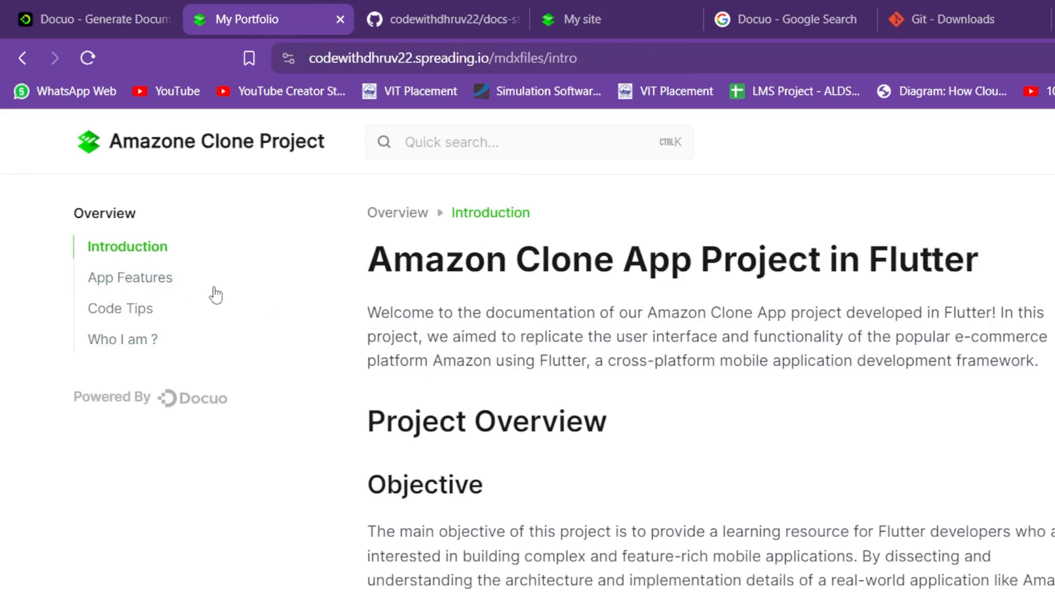
{"action": "scroll", "coordinate": [824, 393], "scroll_direction": "down", "scroll_amount": 10}
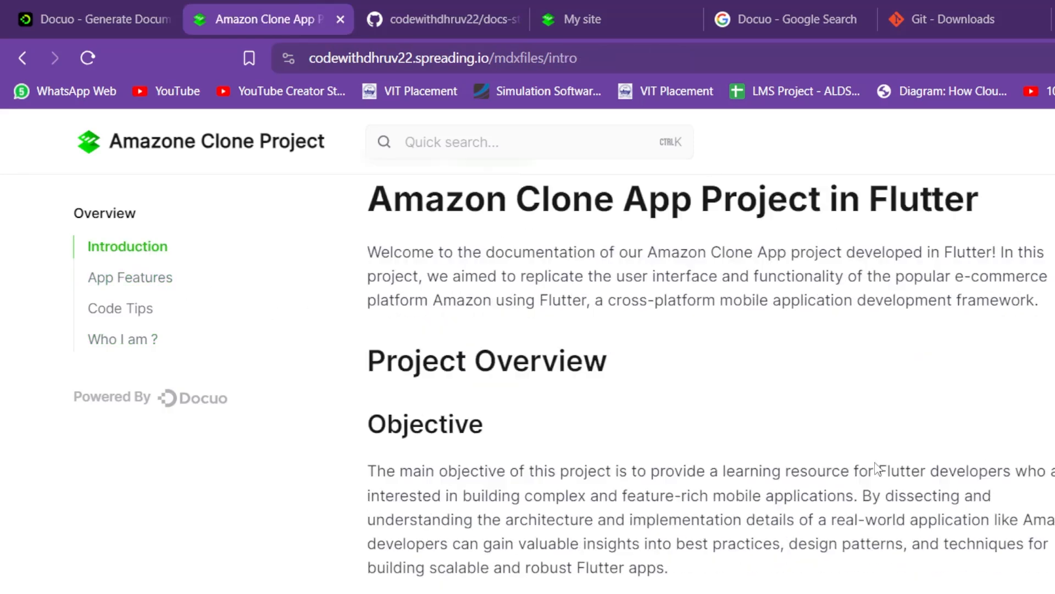
{"action": "scroll", "coordinate": [877, 473], "scroll_direction": "up", "scroll_amount": 7}
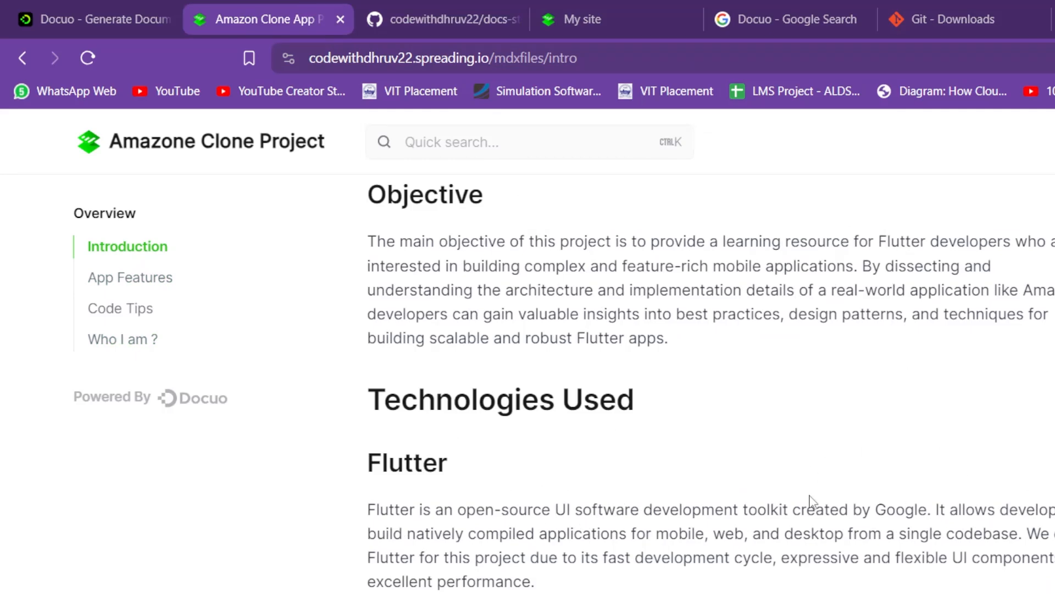
{"action": "scroll", "coordinate": [771, 534], "scroll_direction": "up", "scroll_amount": 5}
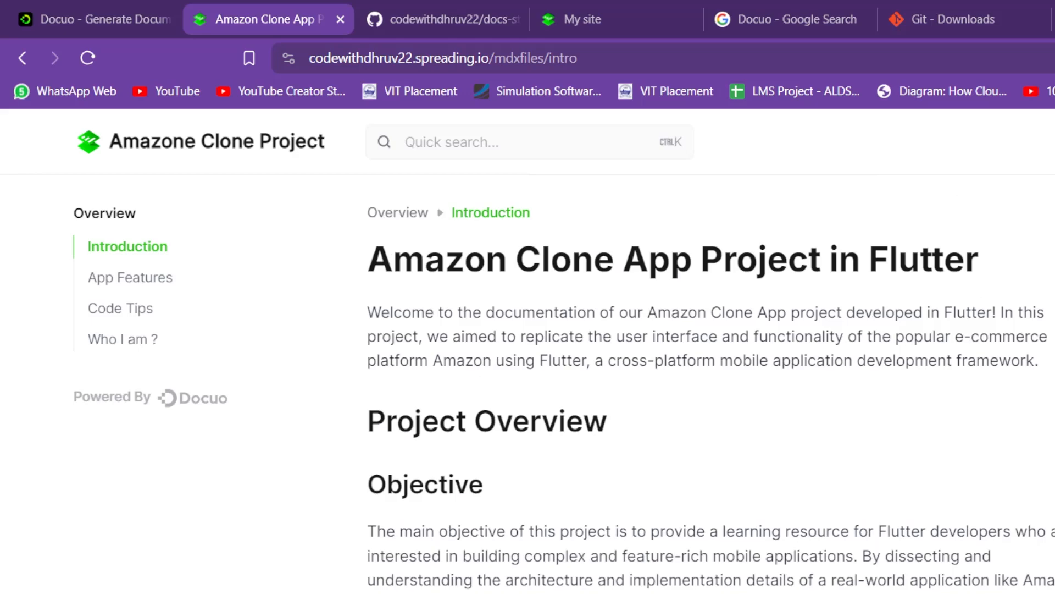
{"action": "scroll", "coordinate": [711, 386], "scroll_direction": "down", "scroll_amount": 10}
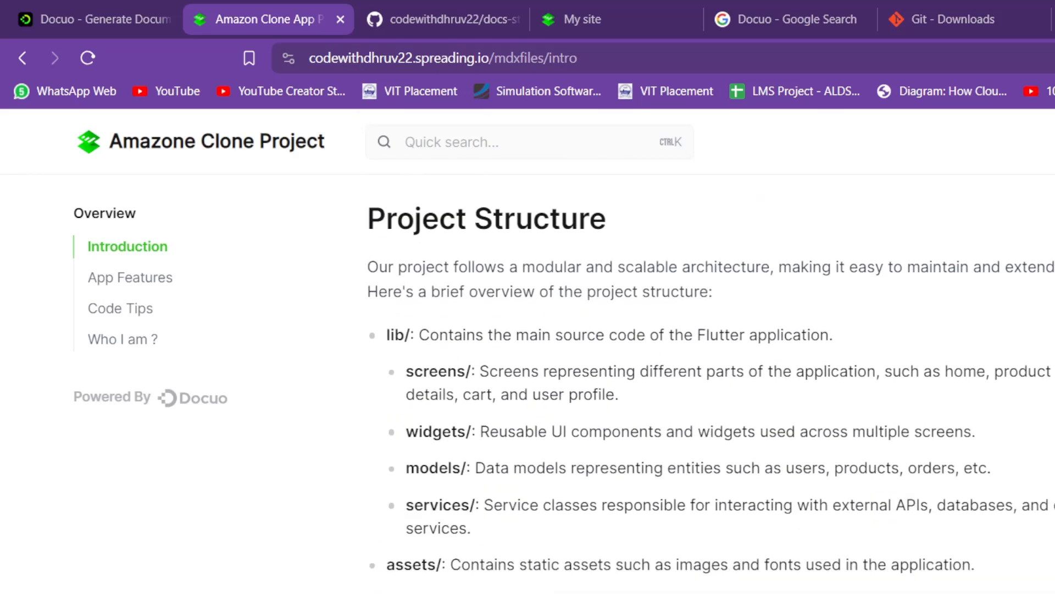
{"action": "scroll", "coordinate": [711, 375], "scroll_direction": "down", "scroll_amount": 5}
{"action": "scroll", "coordinate": [712, 375], "scroll_direction": "up", "scroll_amount": 12}
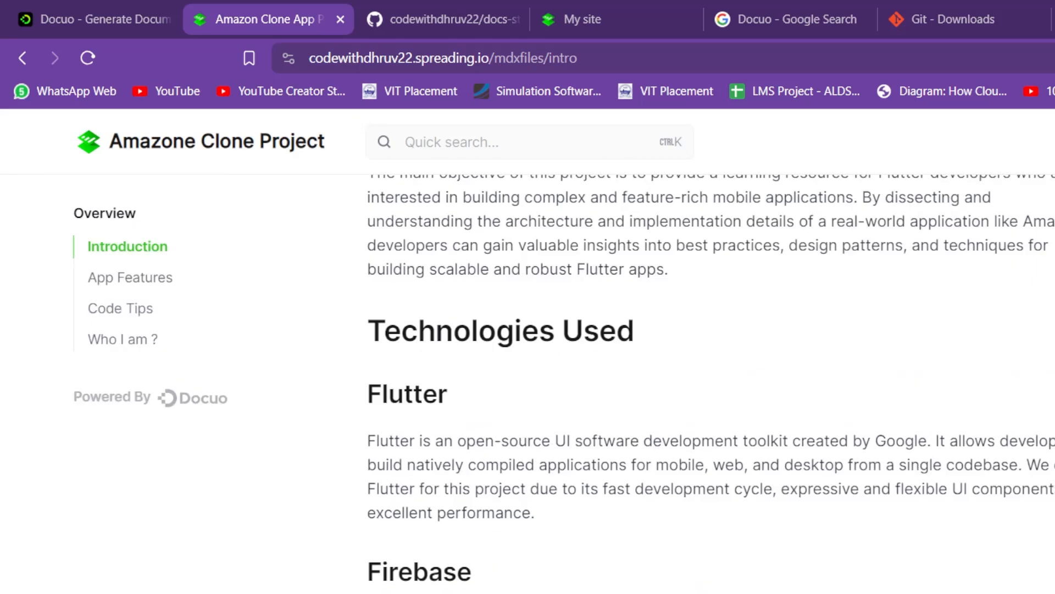
{"action": "scroll", "coordinate": [1017, 309], "scroll_direction": "up", "scroll_amount": 5}
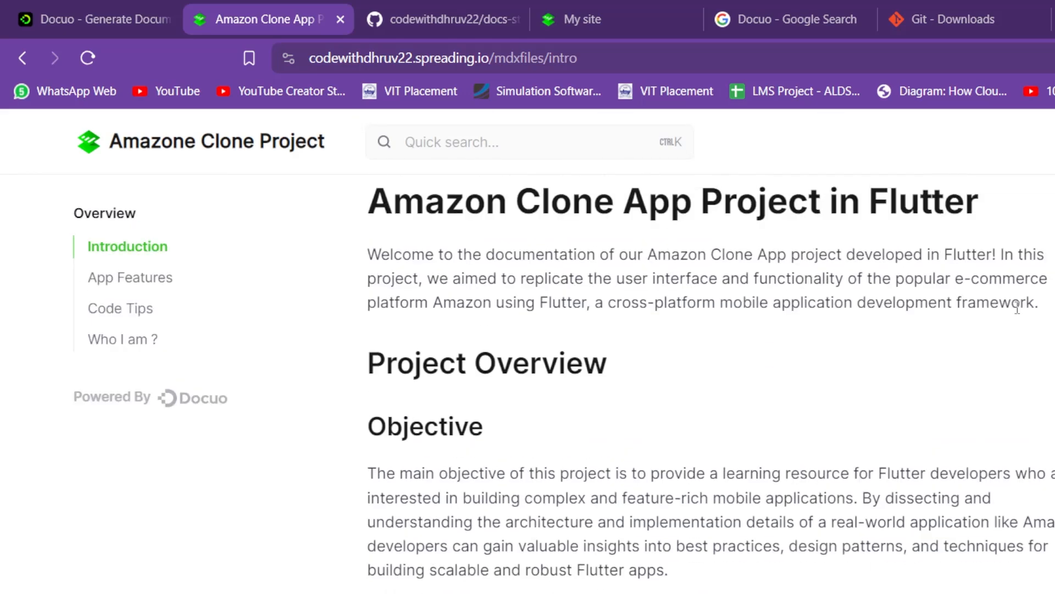
Step: Open the Code Tips page again, glance at docuo.config.json in the code editor and look through the page's snippets
{"action": "left_click", "coordinate": [122, 315]}
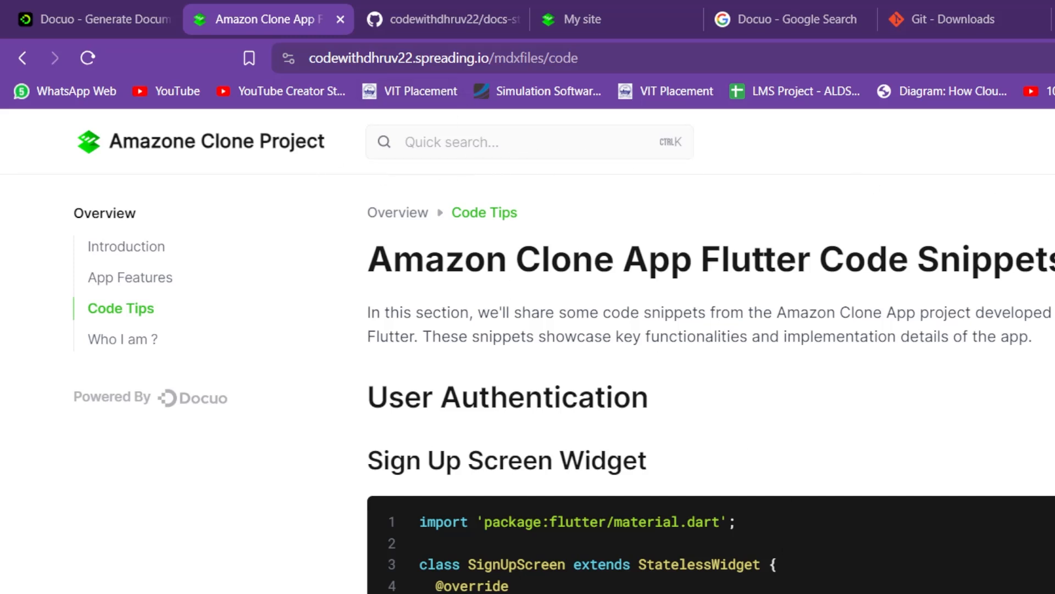
{"action": "key", "text": "alt+Tab"}
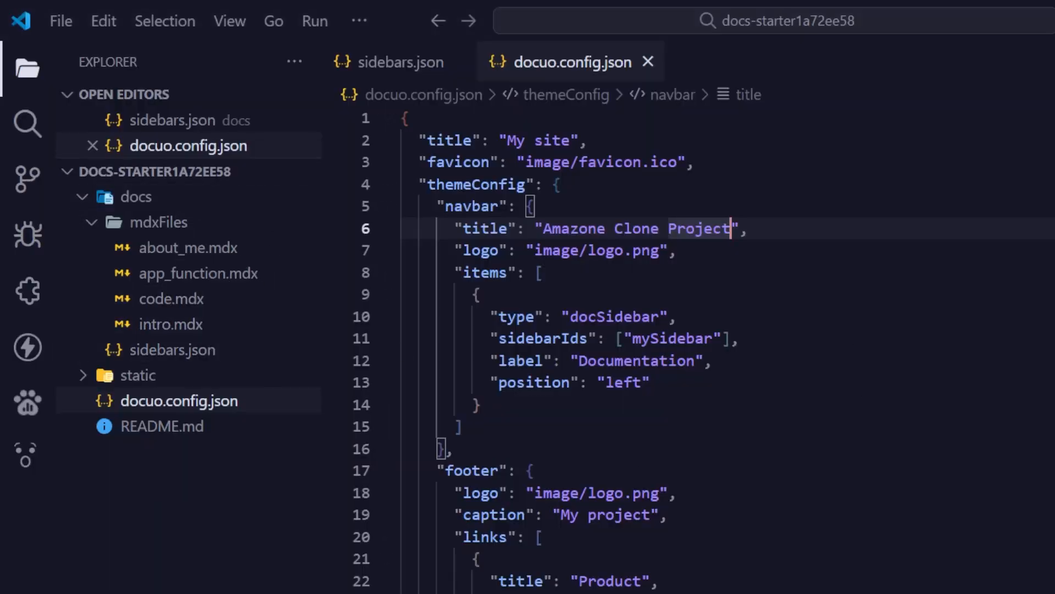
{"action": "key", "text": "alt+Tab"}
{"action": "scroll", "coordinate": [625, 483], "scroll_direction": "down", "scroll_amount": 8}
{"action": "scroll", "coordinate": [624, 477], "scroll_direction": "up", "scroll_amount": 8}
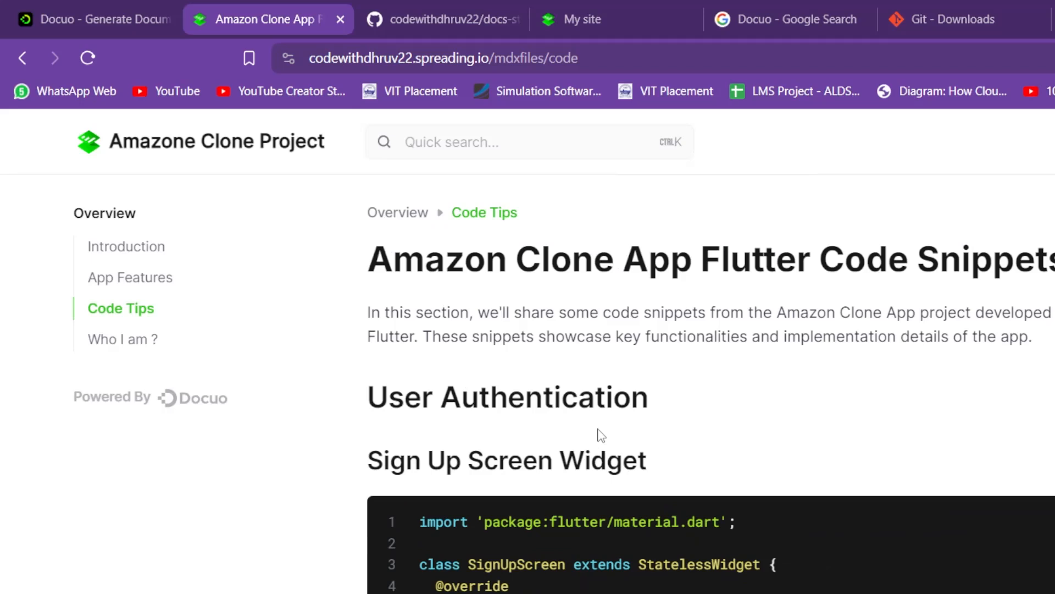
Step: Switch to the Docuo dashboard and look over the project's home overview and activity history
{"action": "left_click", "coordinate": [130, 5]}
{"action": "scroll", "coordinate": [715, 346], "scroll_direction": "up", "scroll_amount": 1}
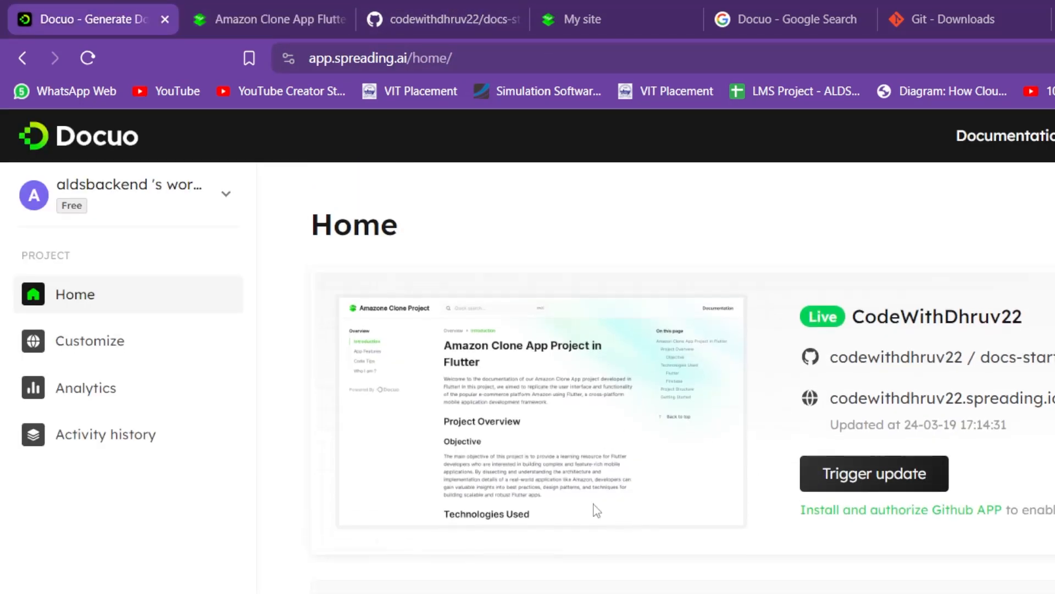
{"action": "scroll", "coordinate": [689, 527], "scroll_direction": "down", "scroll_amount": 2}
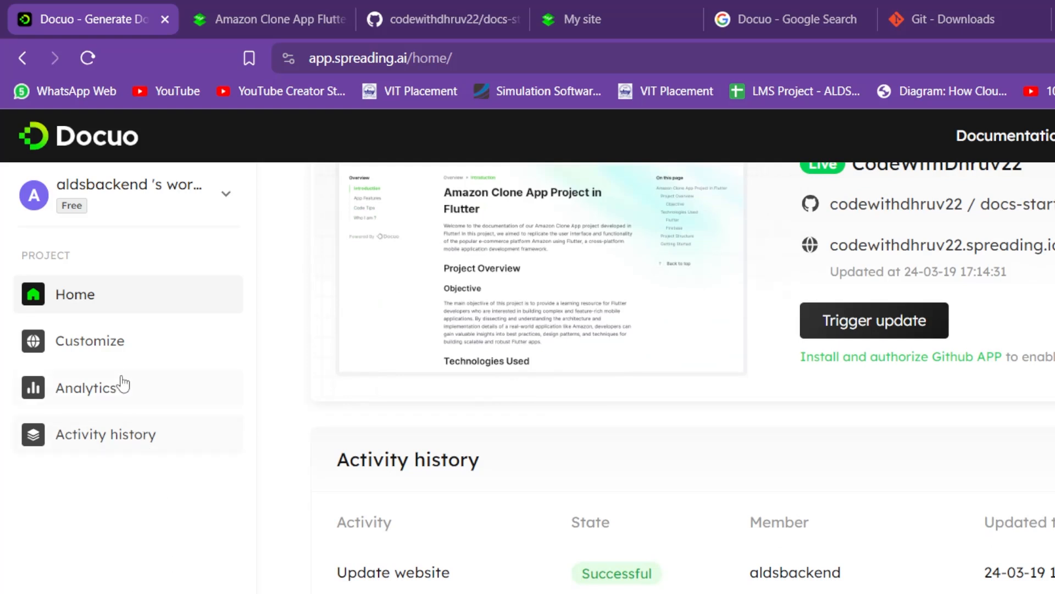
Step: Open the project's Analytics page, reloading if needed, and examine the instructions for getting a GA4 measurement ID
{"action": "left_click", "coordinate": [80, 394]}
{"action": "left_click", "coordinate": [88, 58]}
{"action": "left_click", "coordinate": [110, 387]}
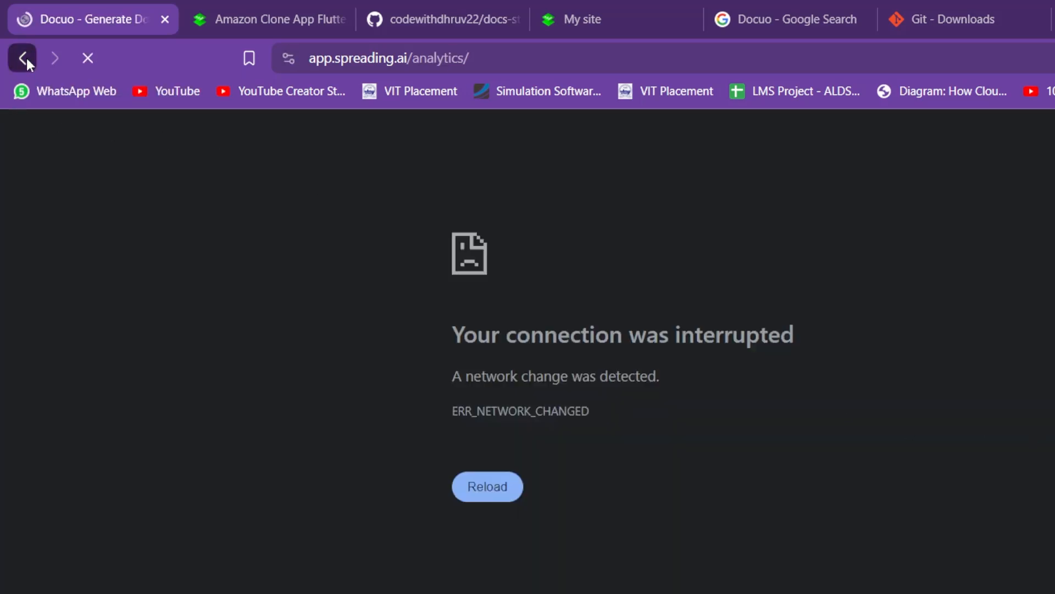
{"action": "left_click", "coordinate": [26, 59]}
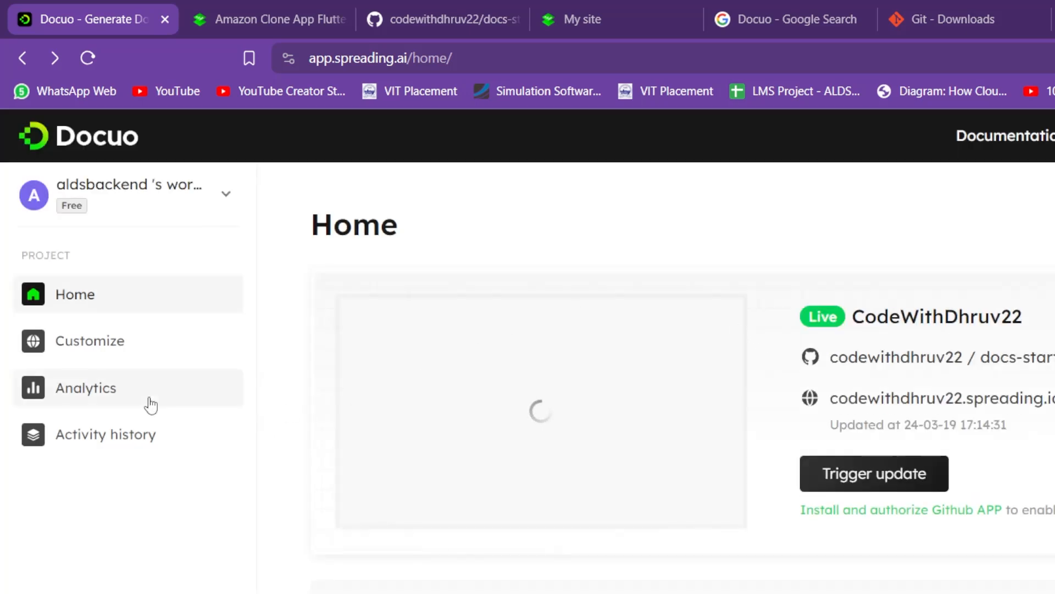
{"action": "left_click", "coordinate": [151, 403]}
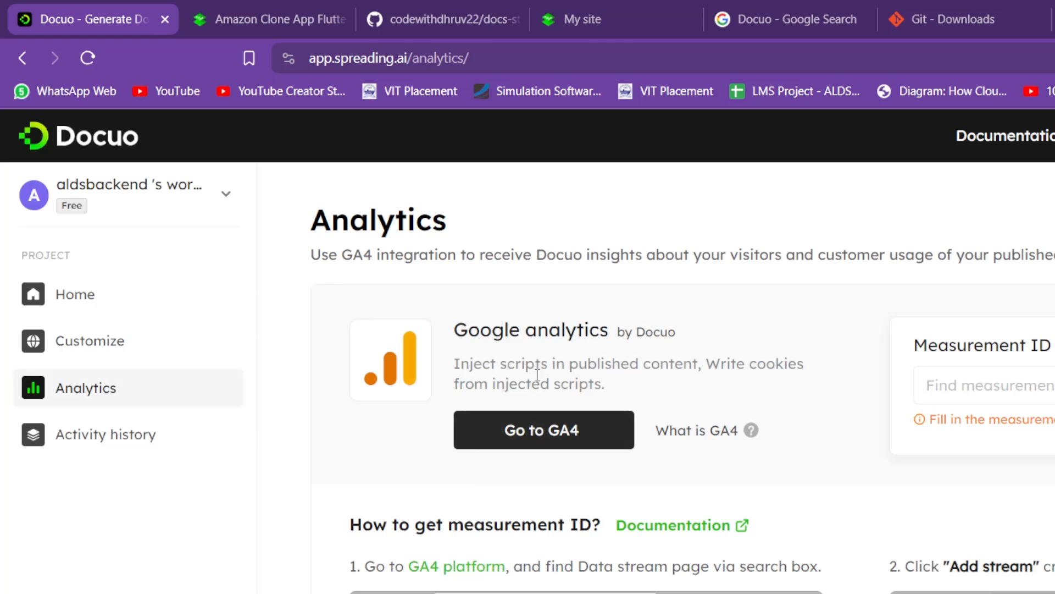
{"action": "scroll", "coordinate": [662, 370], "scroll_direction": "down", "scroll_amount": 5}
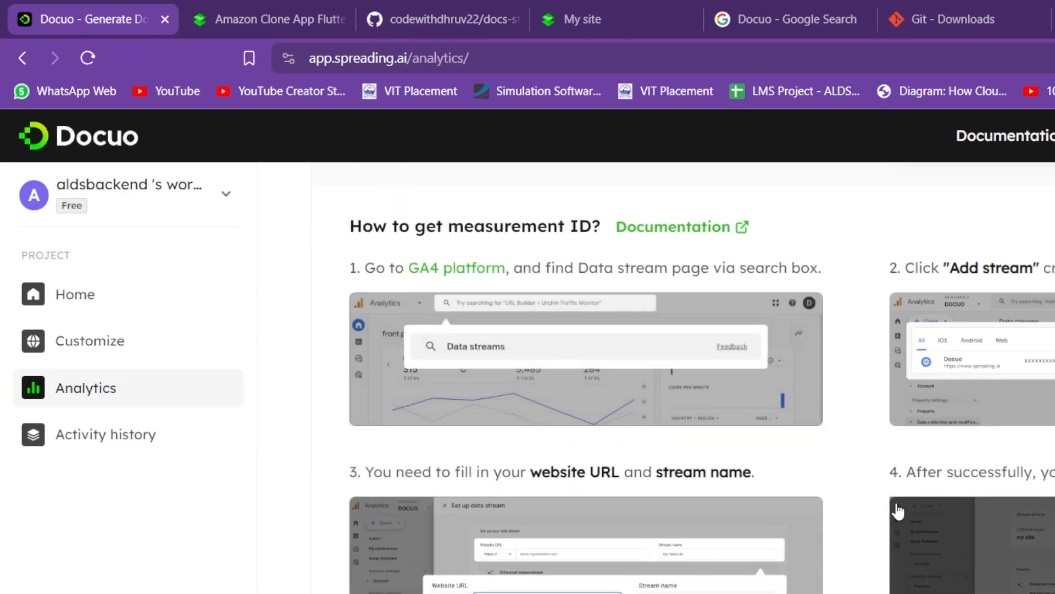
{"action": "mouse_move", "coordinate": [584, 365]}
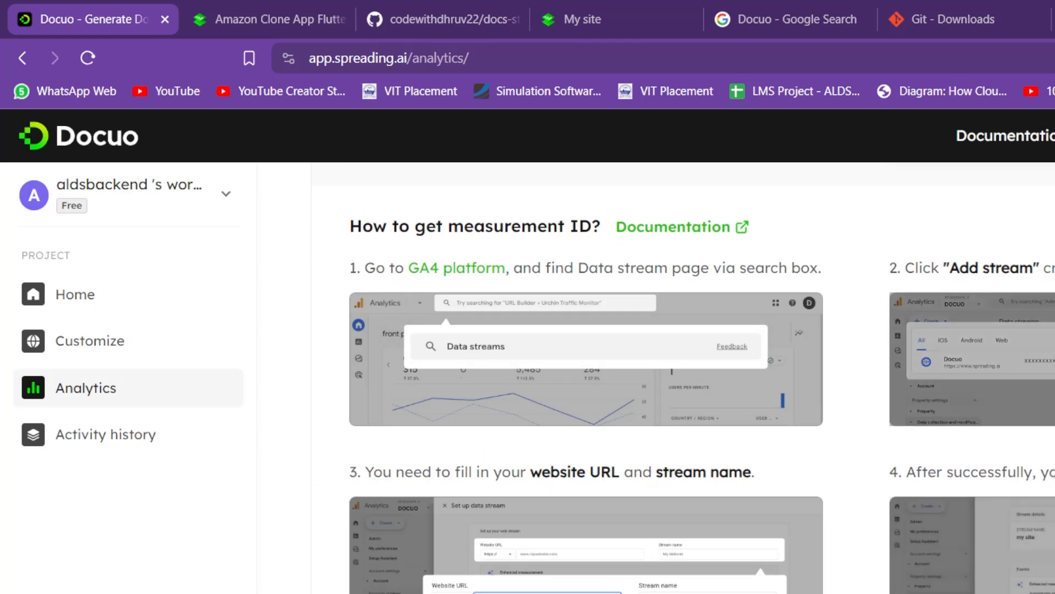
Step: Return to the project's Home page and review the live site card and the activity history beneath it
{"action": "scroll", "coordinate": [1013, 377], "scroll_direction": "up", "scroll_amount": 5}
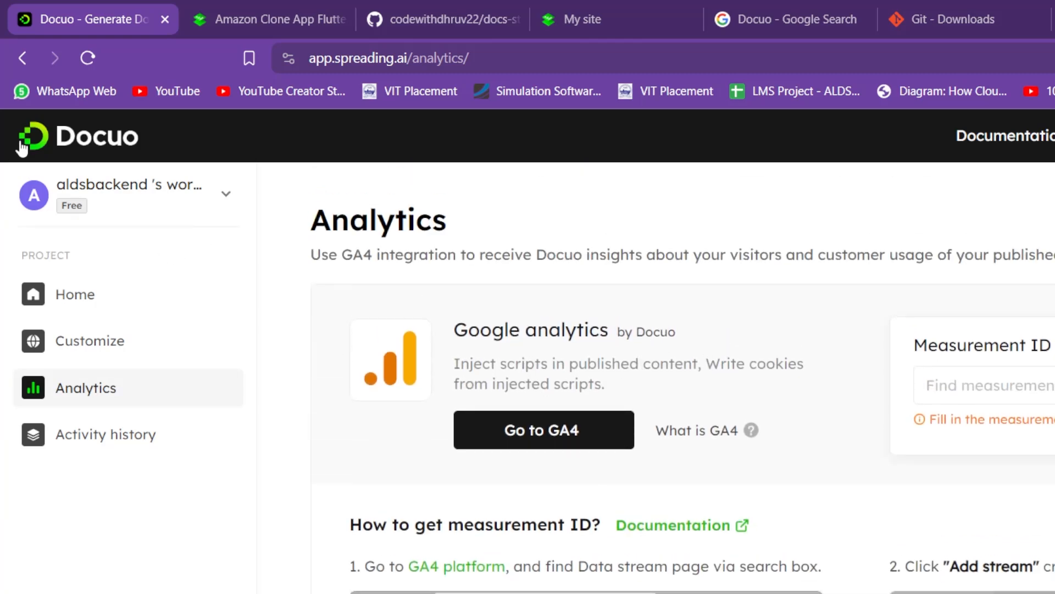
{"action": "left_click", "coordinate": [122, 295]}
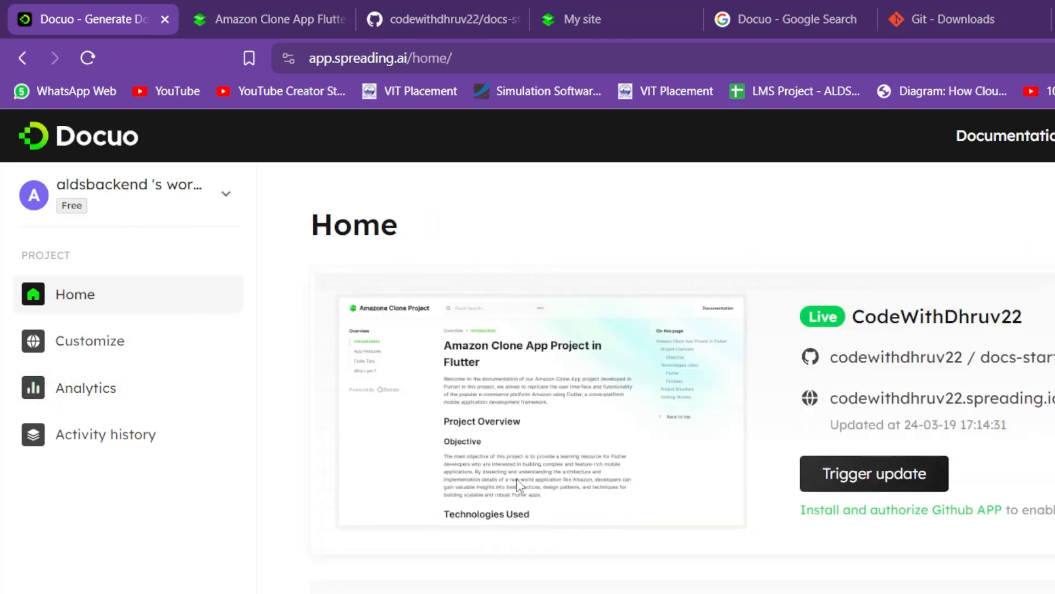
{"action": "scroll", "coordinate": [1040, 517], "scroll_direction": "down", "scroll_amount": 3}
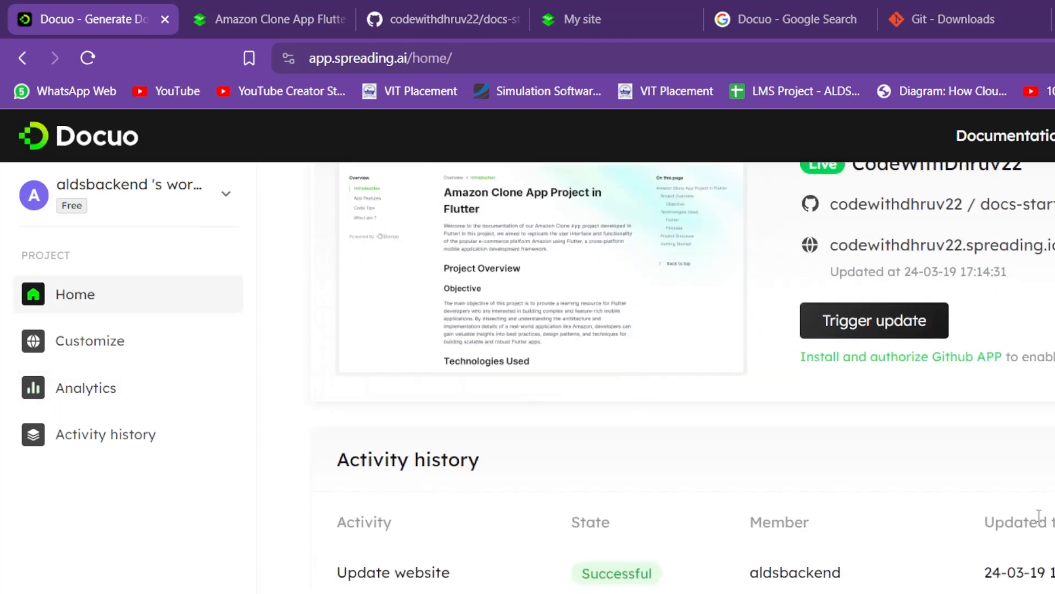
{"action": "scroll", "coordinate": [1039, 517], "scroll_direction": "up", "scroll_amount": 3}
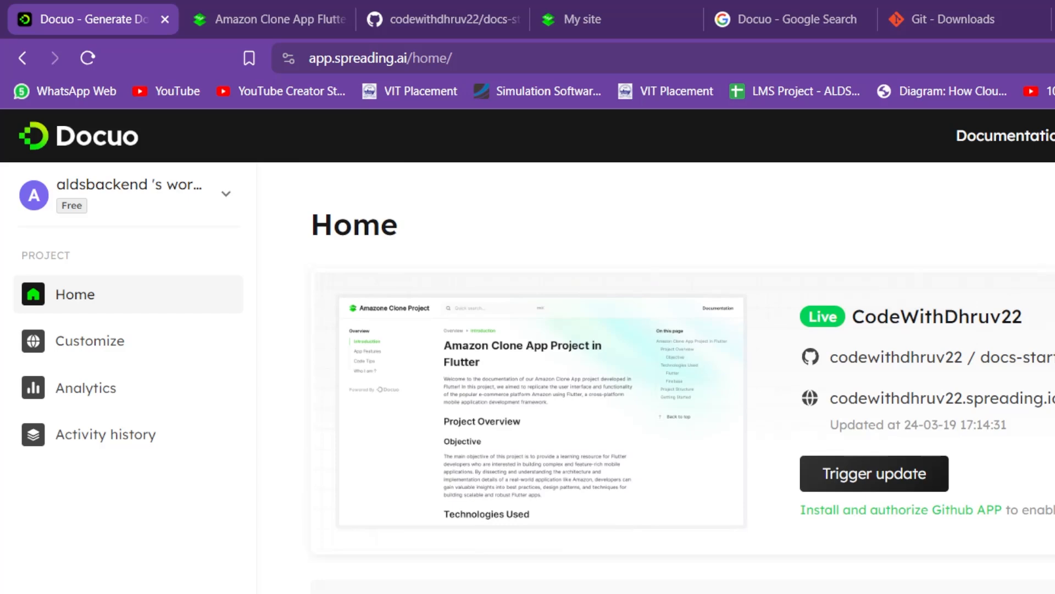
{"action": "scroll", "coordinate": [689, 222], "scroll_direction": "down", "scroll_amount": 4}
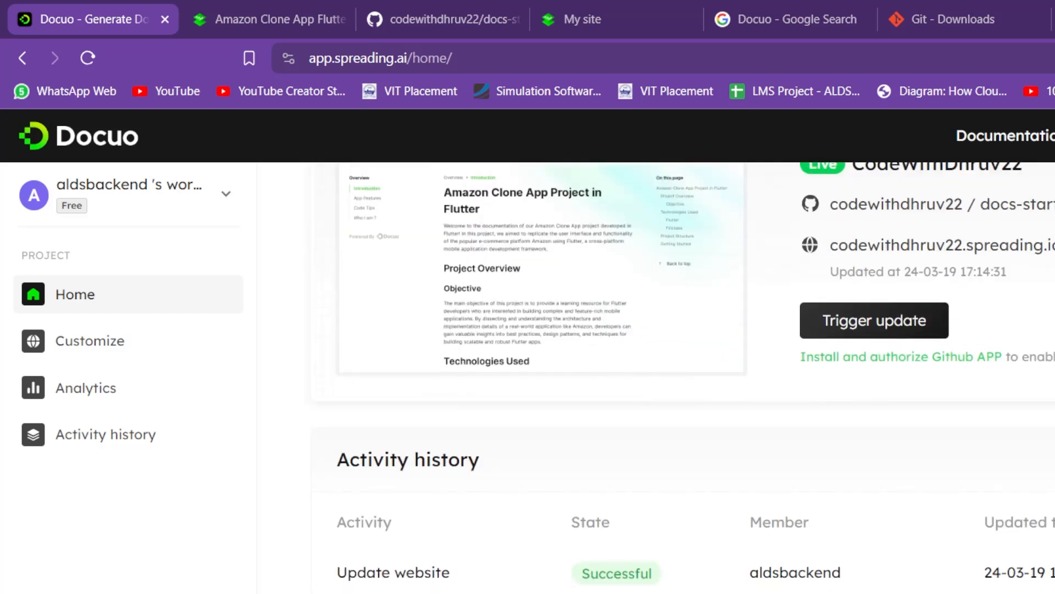
{"action": "scroll", "coordinate": [688, 222], "scroll_direction": "up", "scroll_amount": 4}
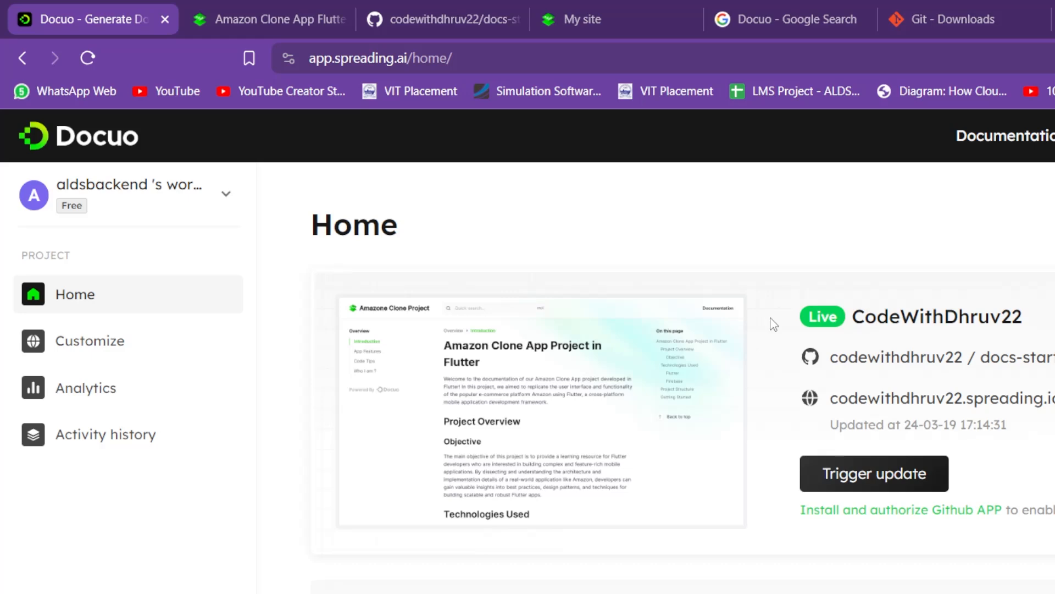
{"action": "scroll", "coordinate": [642, 317], "scroll_direction": "down", "scroll_amount": 3}
{"action": "scroll", "coordinate": [396, 417], "scroll_direction": "up", "scroll_amount": 3}
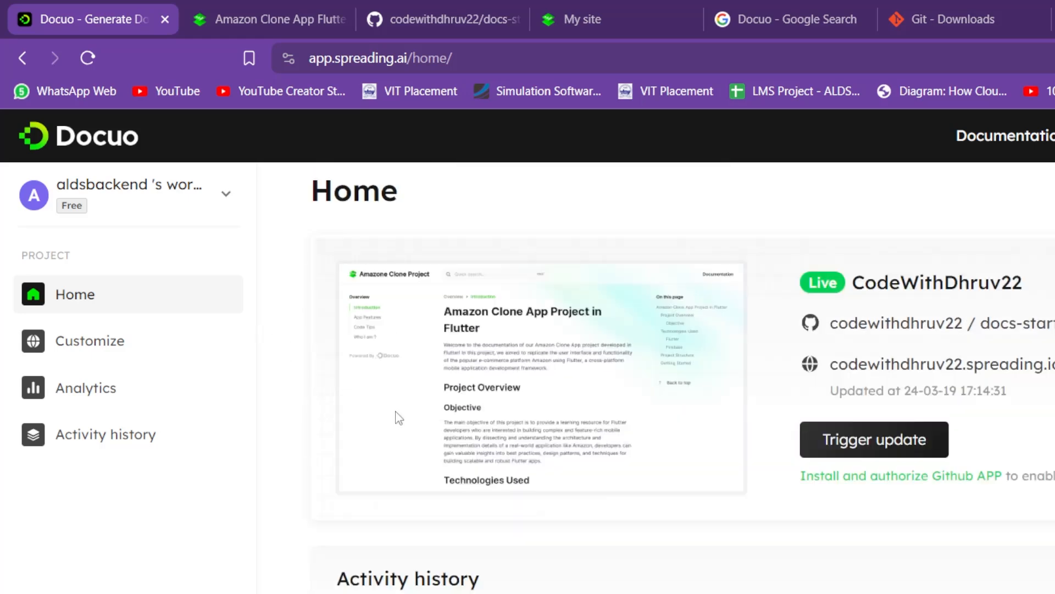